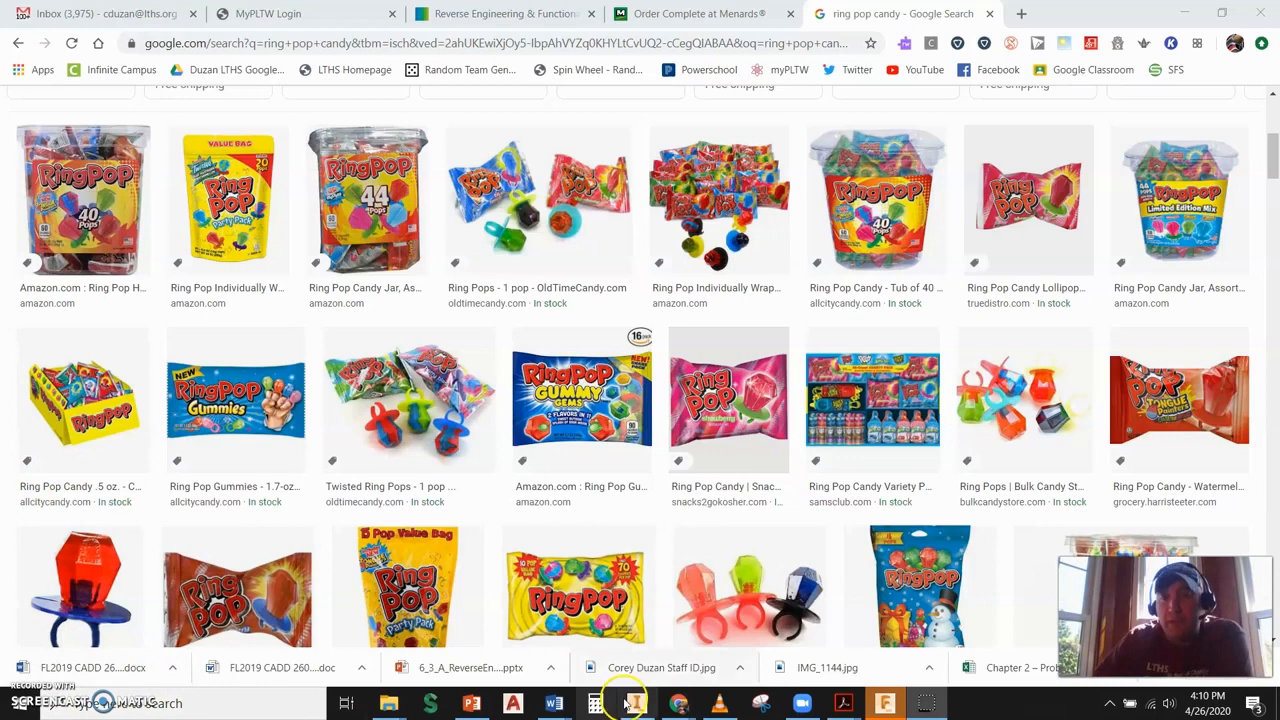
Step: Switch to Autodesk Inventor and create a new part with a 2D sketch on the XY plane
left_click(640, 705)
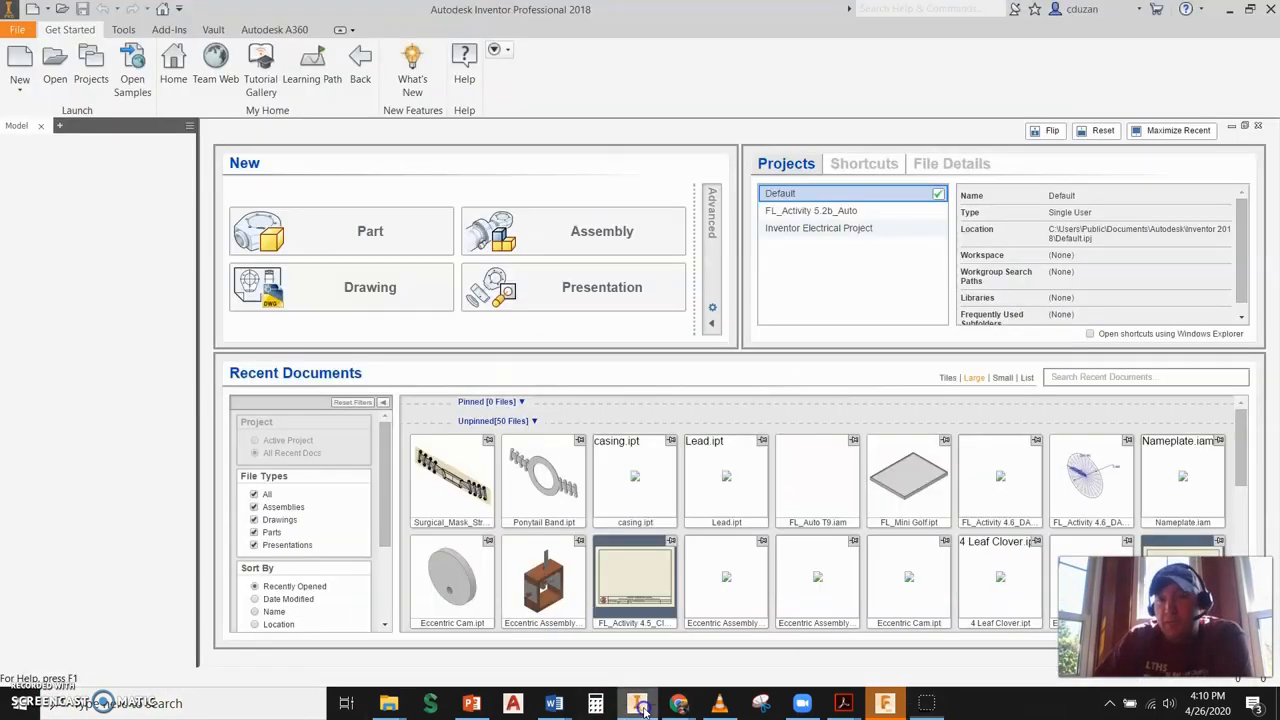
left_click(19, 62)
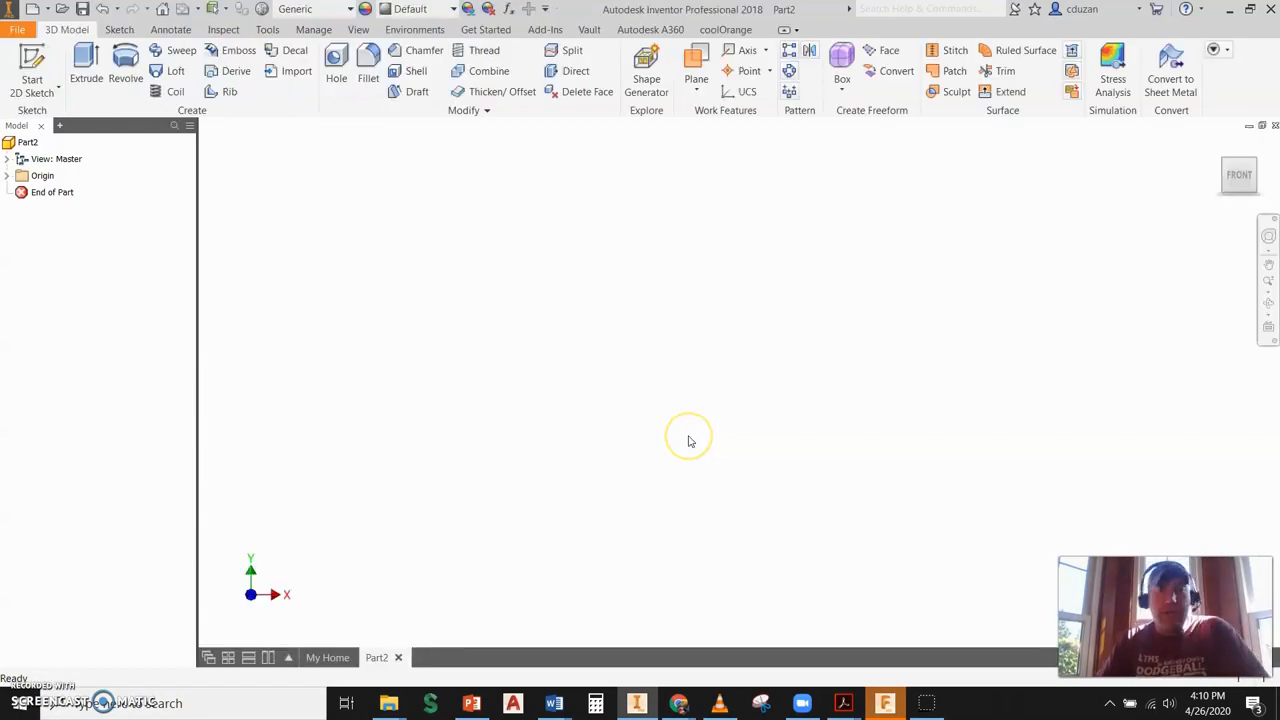
left_click(33, 75)
left_click(698, 224)
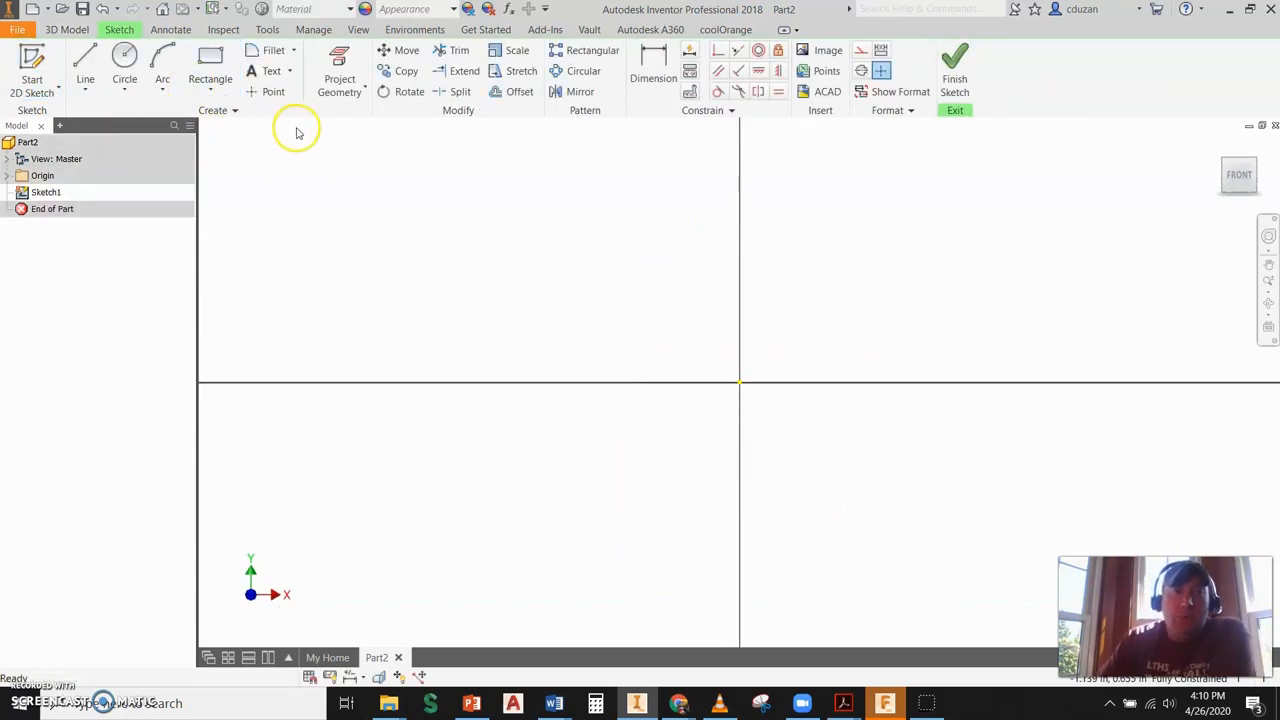
Step: Sketch a circumscribed 8-sided polygon centred on the origin, about 0.81 in across flats, with its upper edge horizontal
left_click(211, 91)
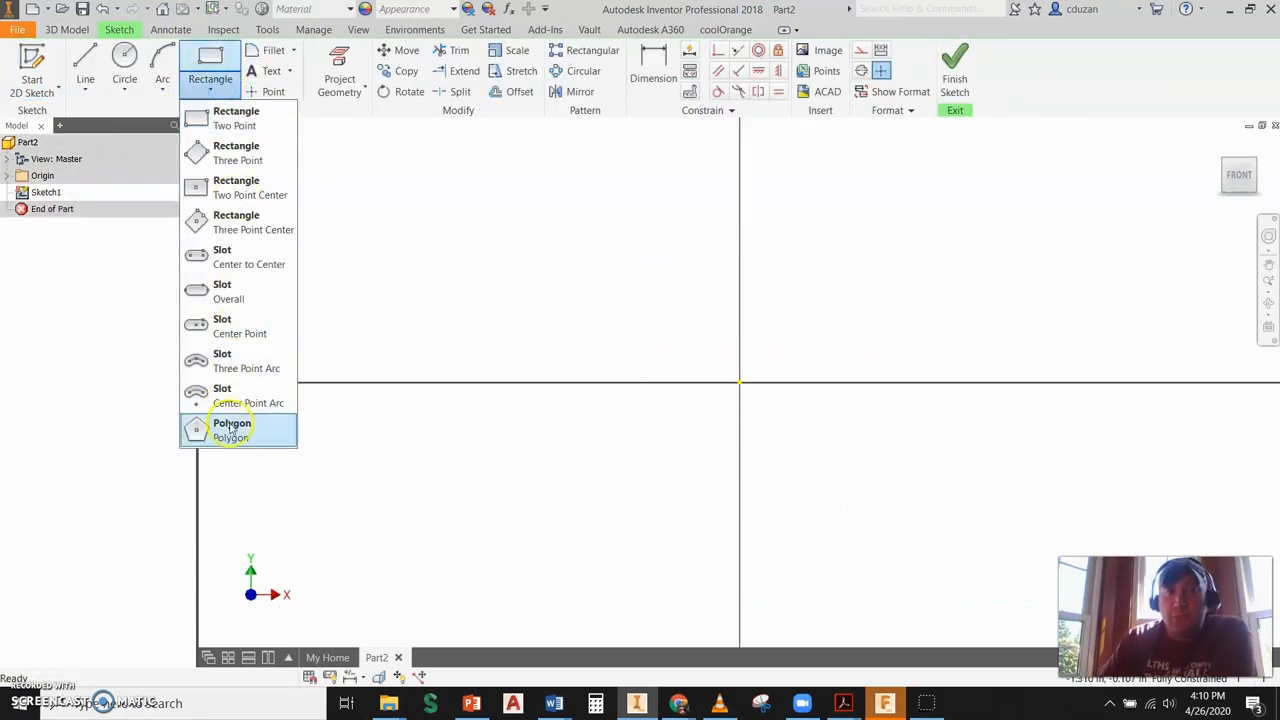
left_click(229, 424)
left_click(741, 379)
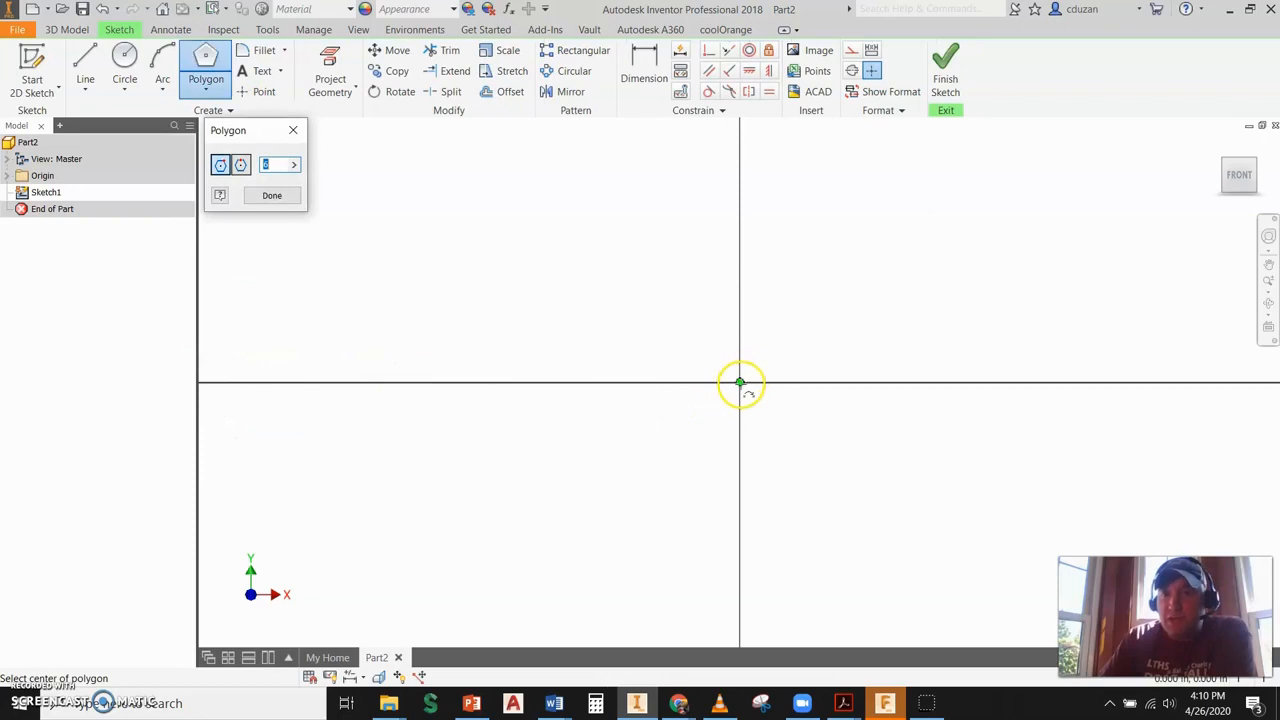
left_click(240, 165)
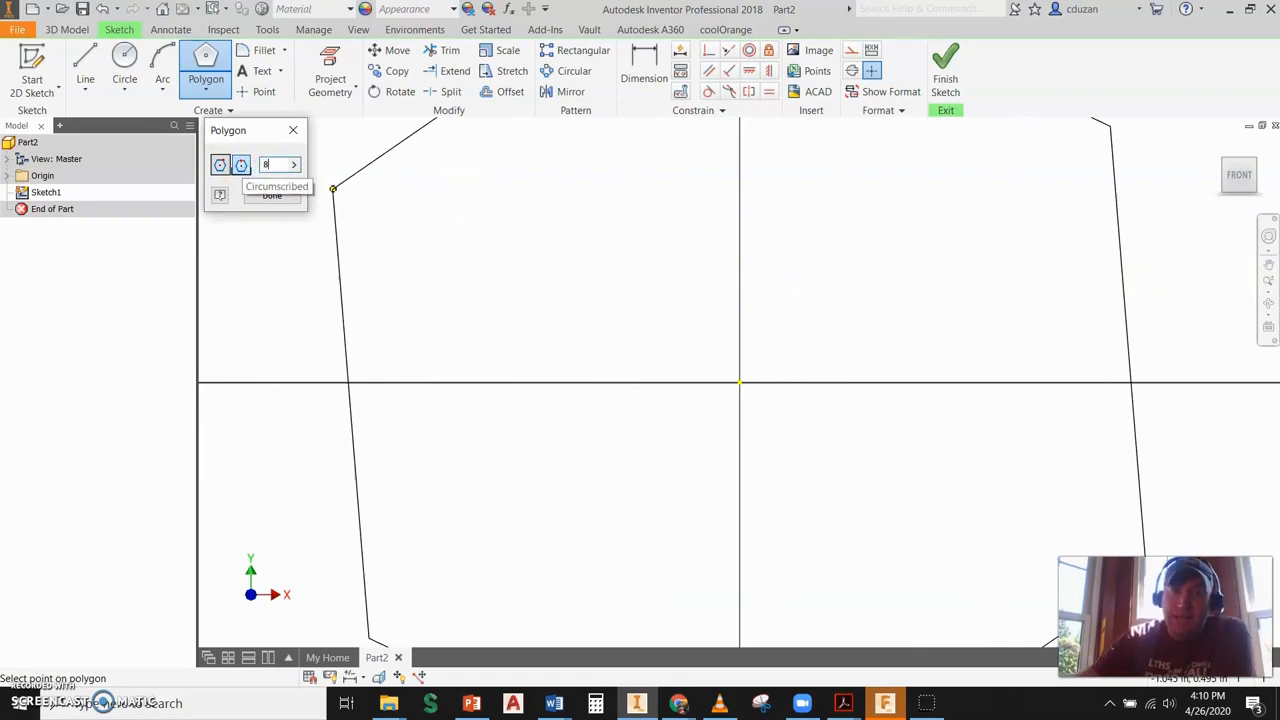
type("8")
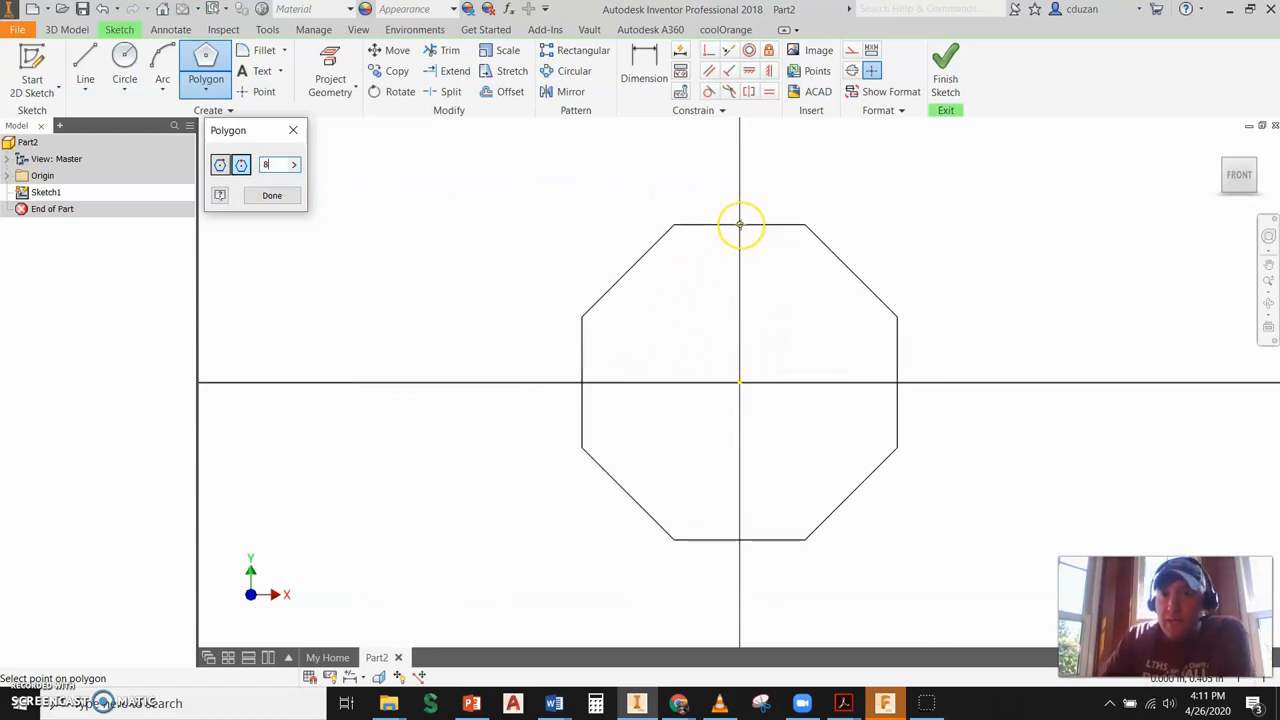
left_click(740, 224)
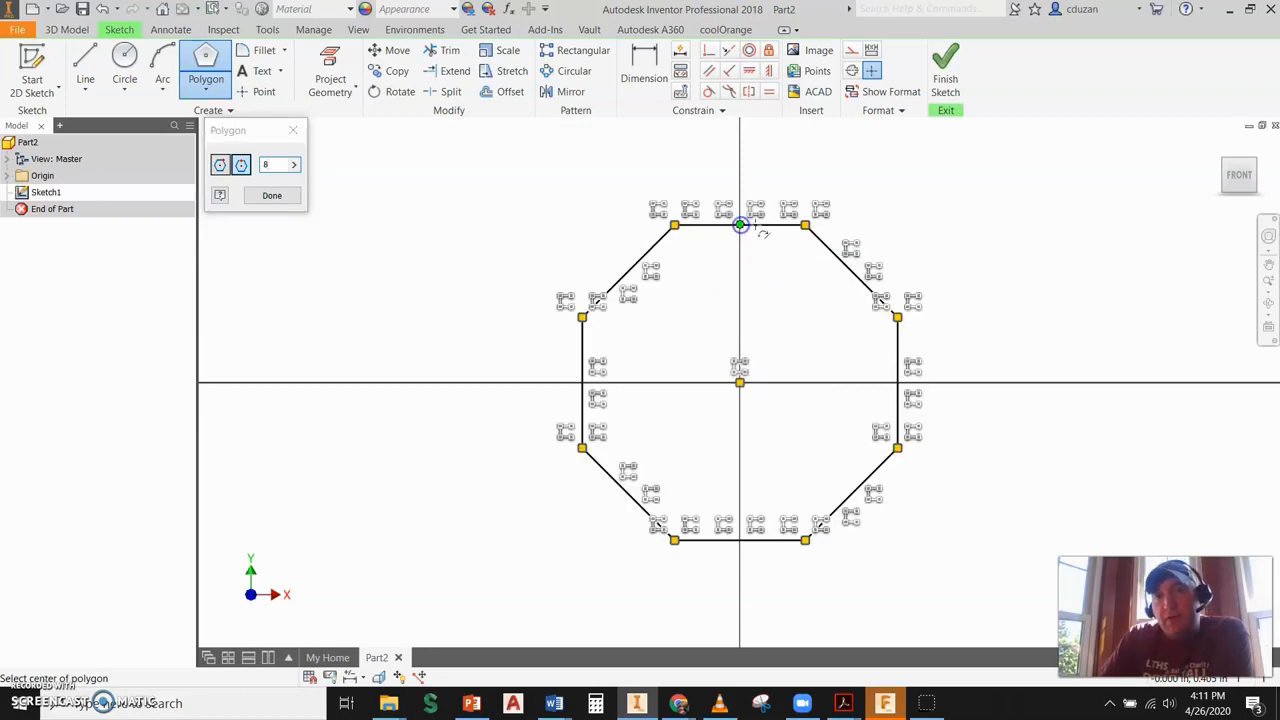
Step: Dimension the octagon's height between its upper and lower edges as 0.5 in and finish the sketch
left_click(644, 68)
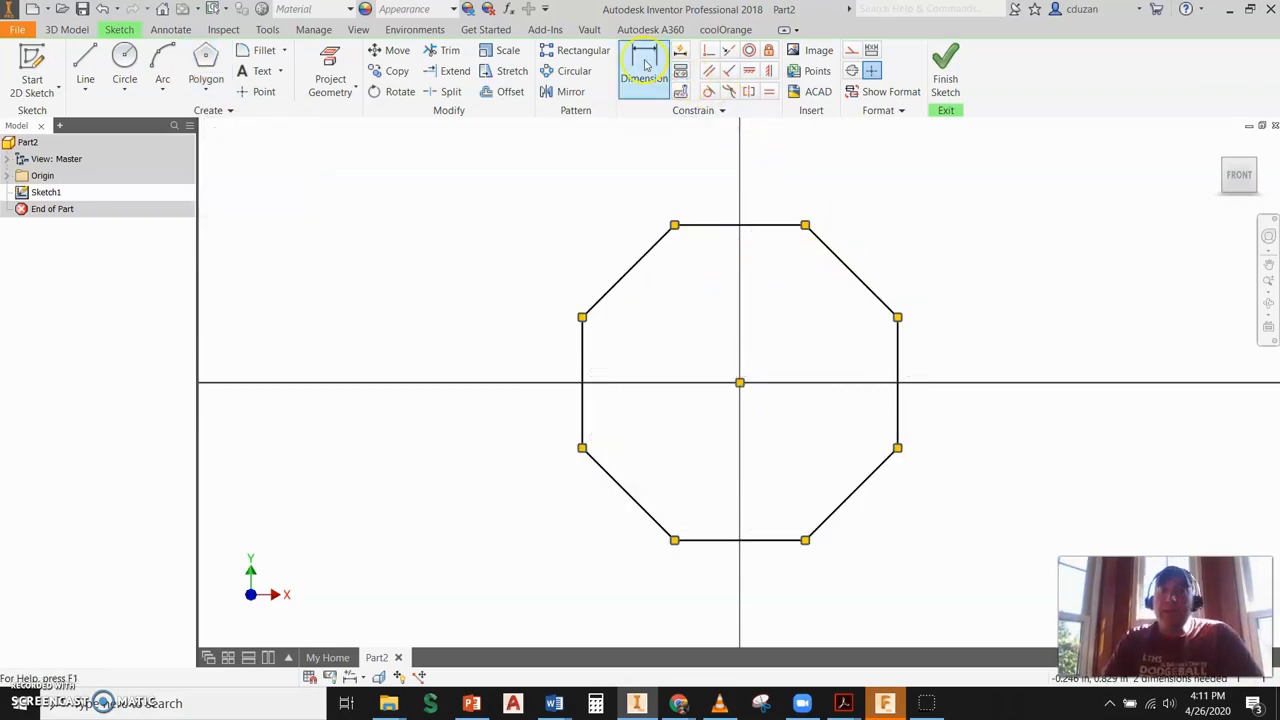
left_click(797, 228)
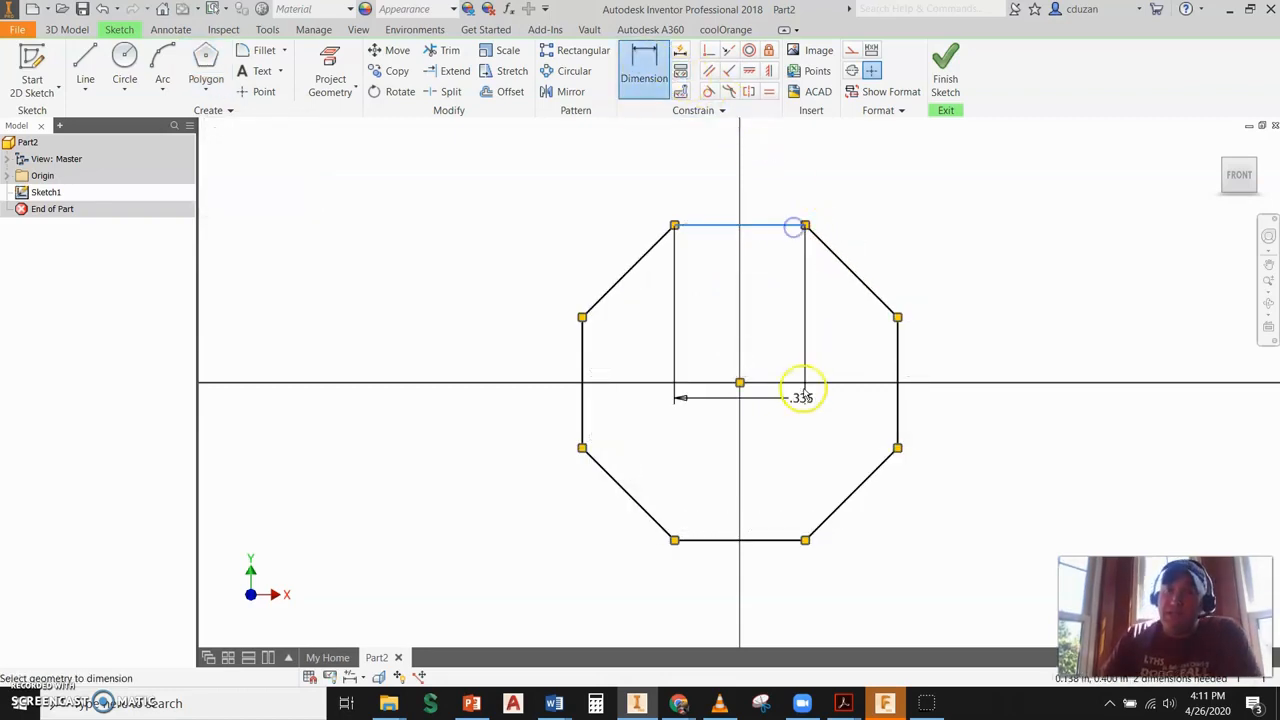
left_click(773, 540)
left_click(988, 414)
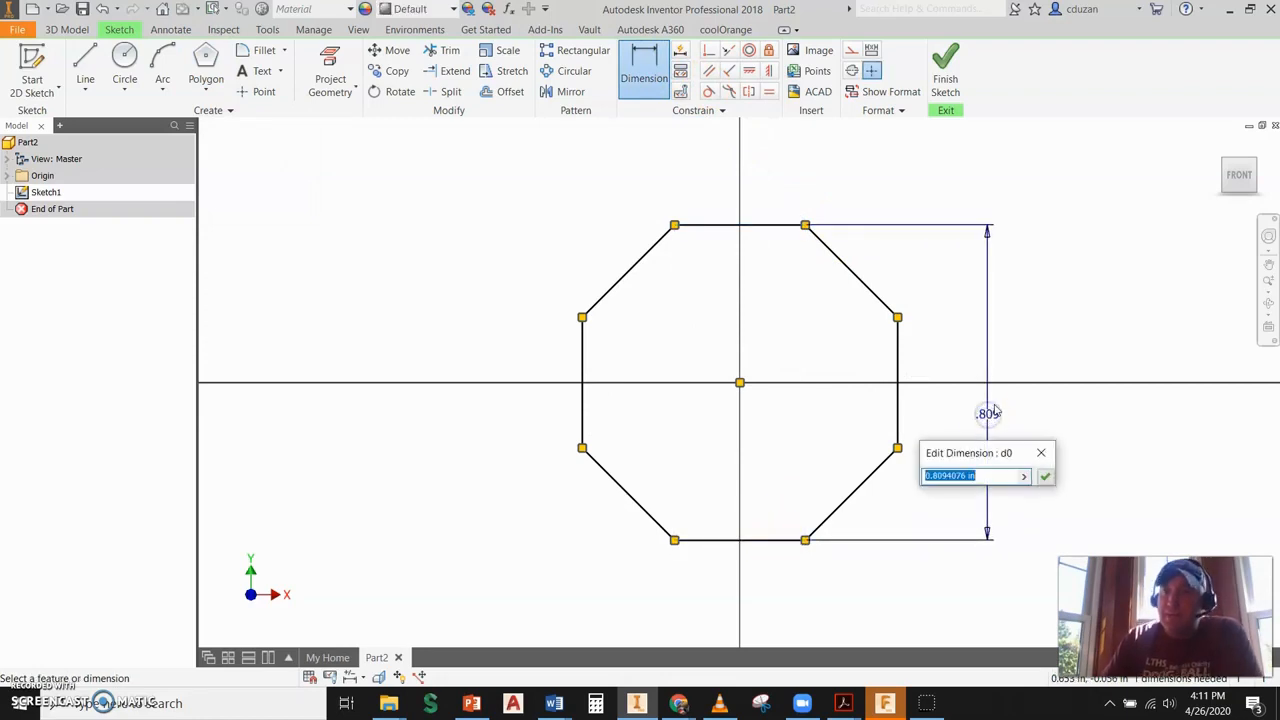
type(".5")
key("Return")
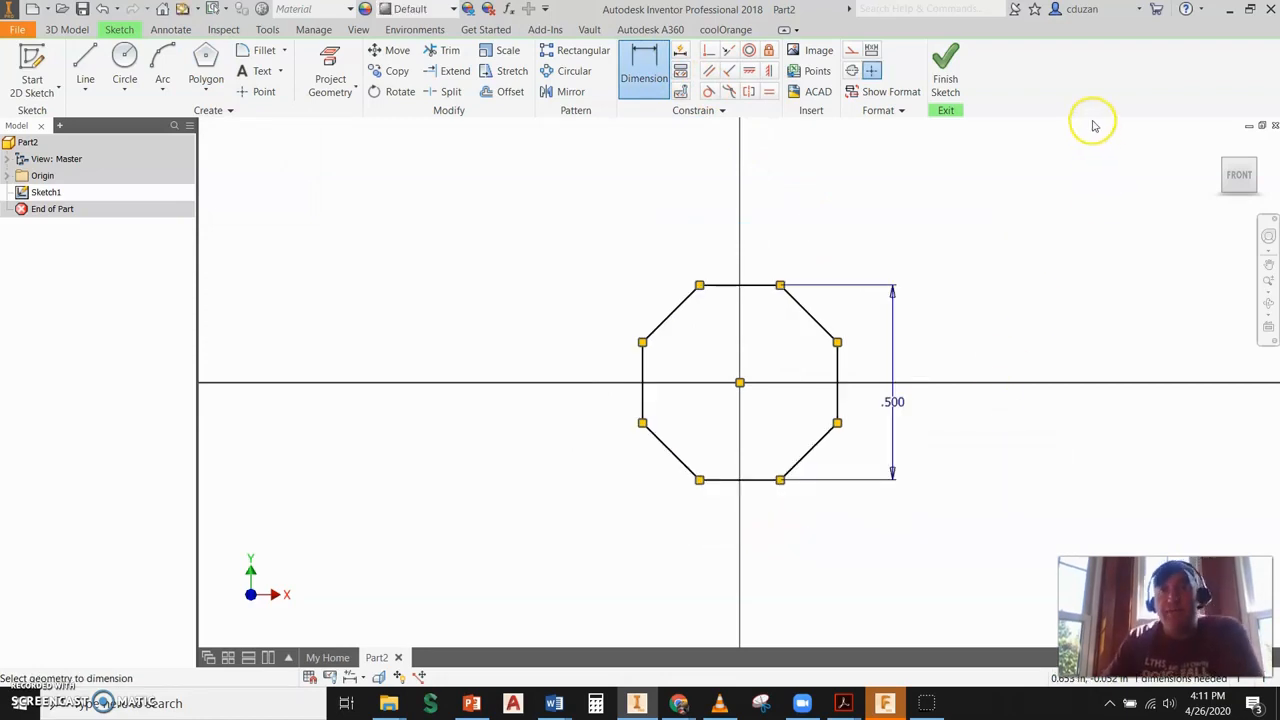
left_click(945, 72)
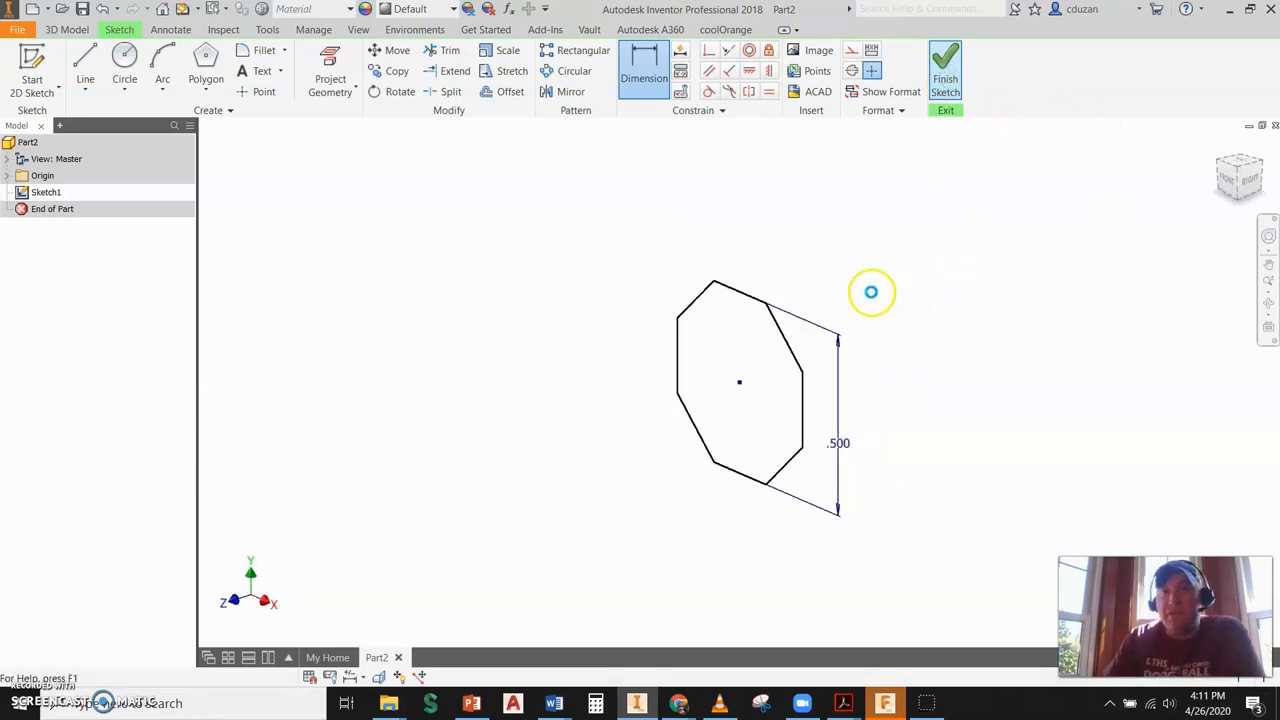
Step: Make the origin's XY Plane visible in the part
left_click(7, 176)
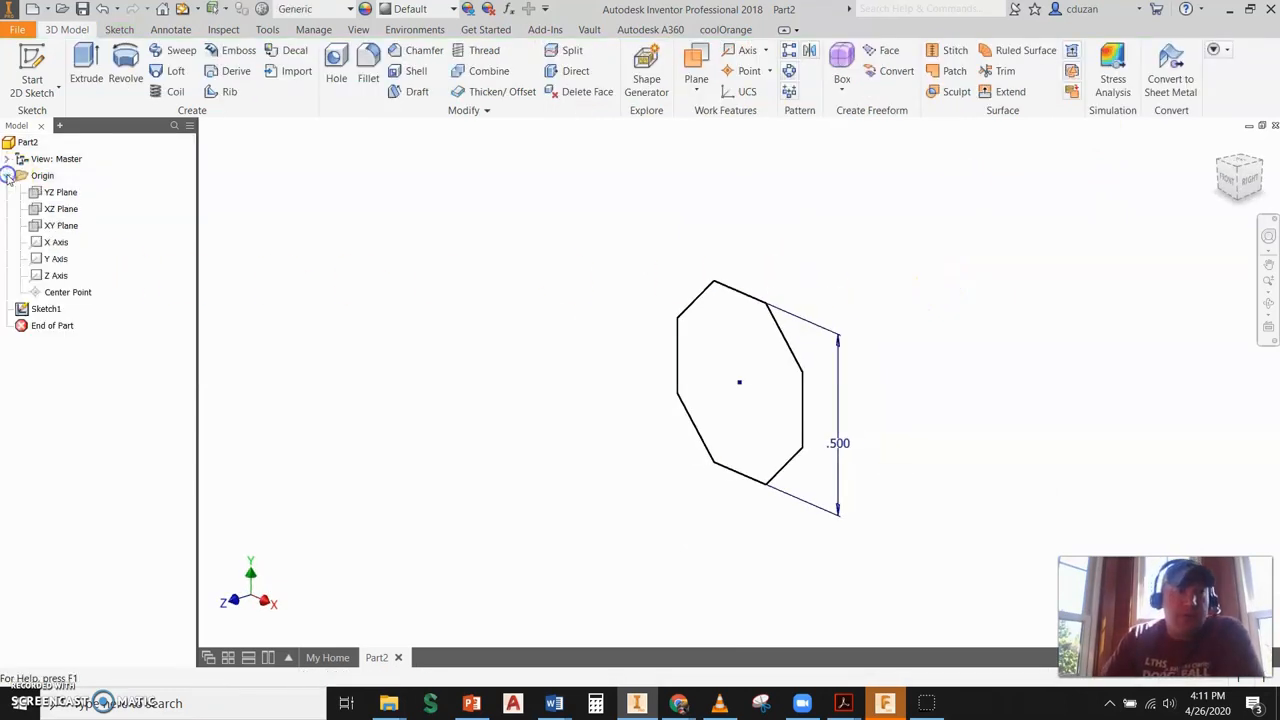
right_click(66, 228)
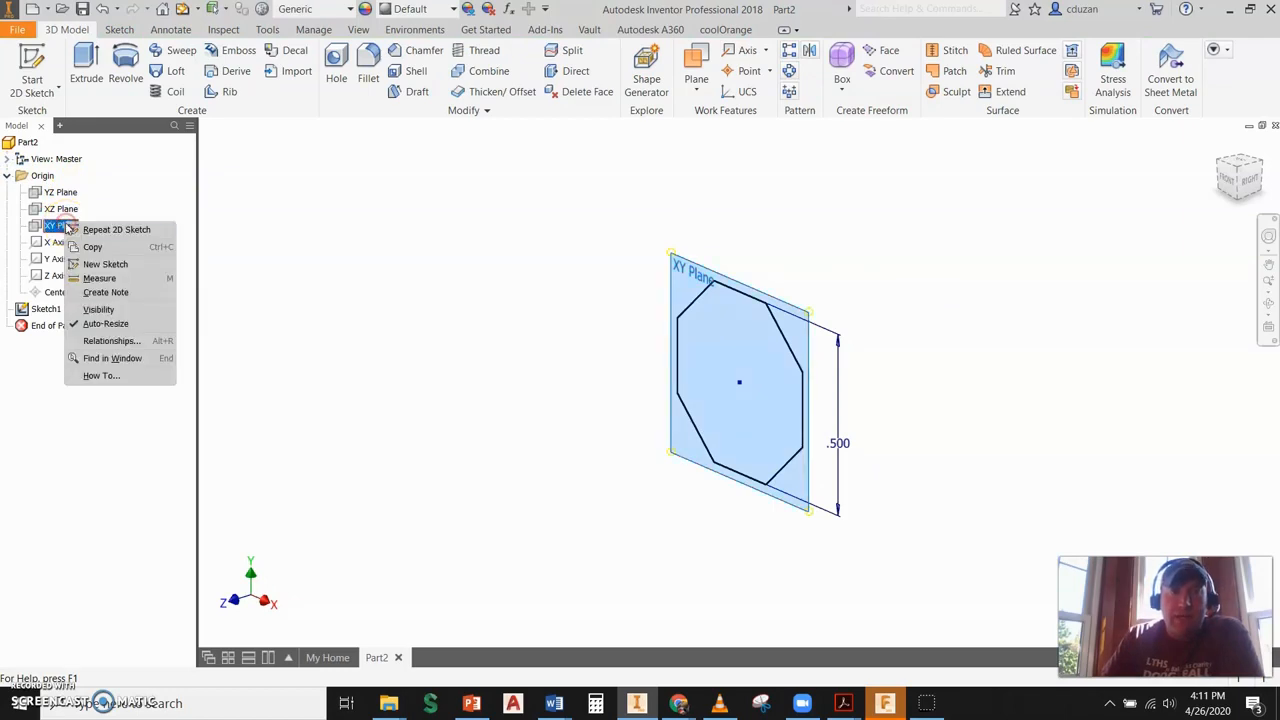
left_click(79, 309)
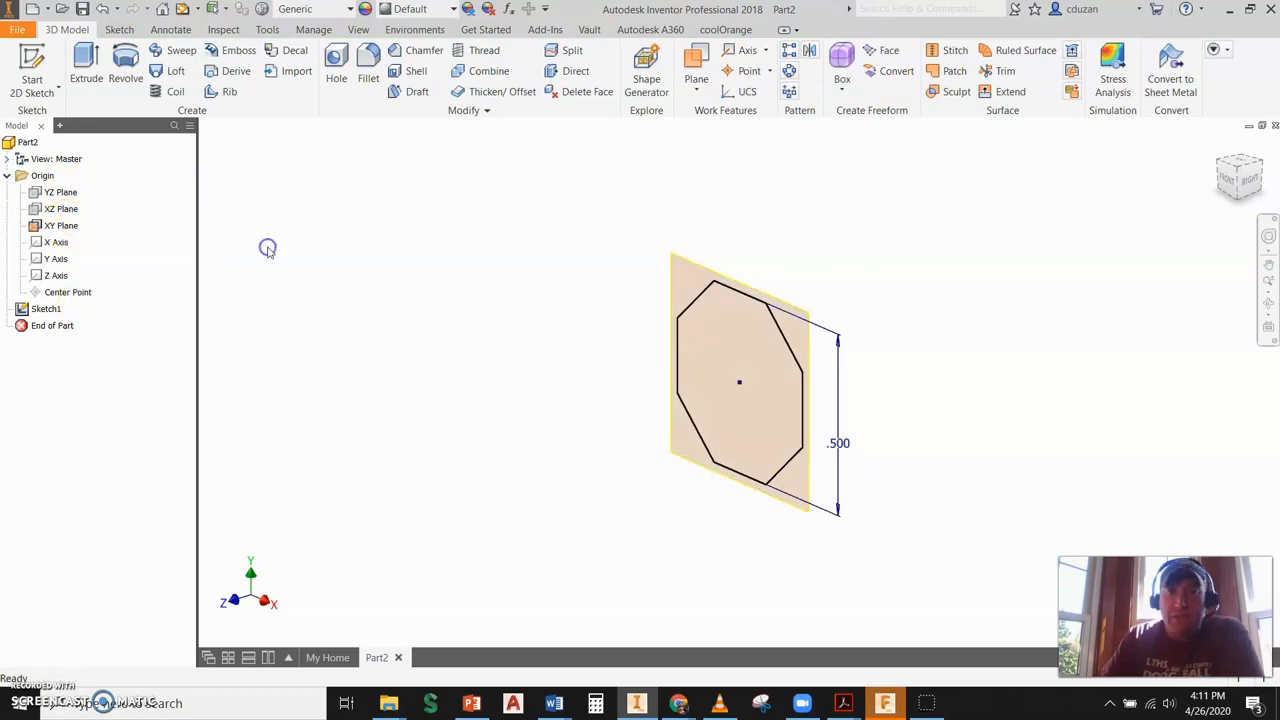
Step: Start a new 2D sketch on a work plane offset behind the XY Plane in the negative direction
middle_click_drag(437, 280, 263, 329)
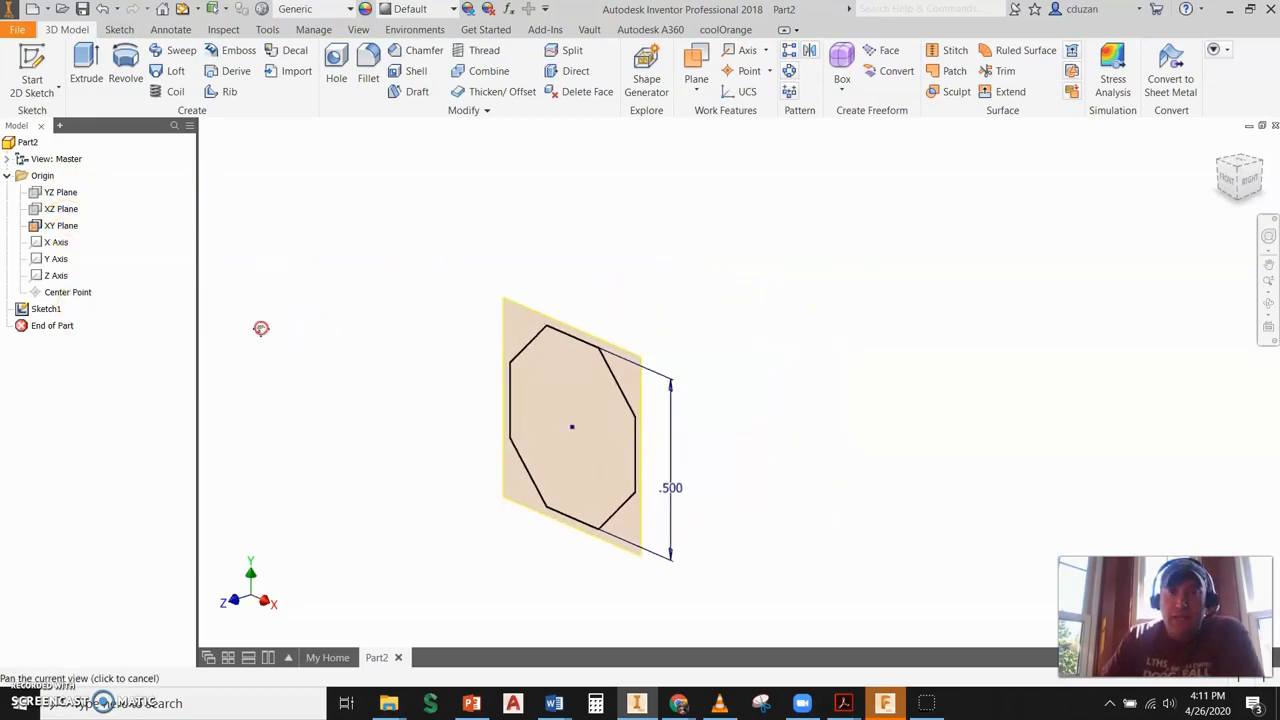
left_click(40, 62)
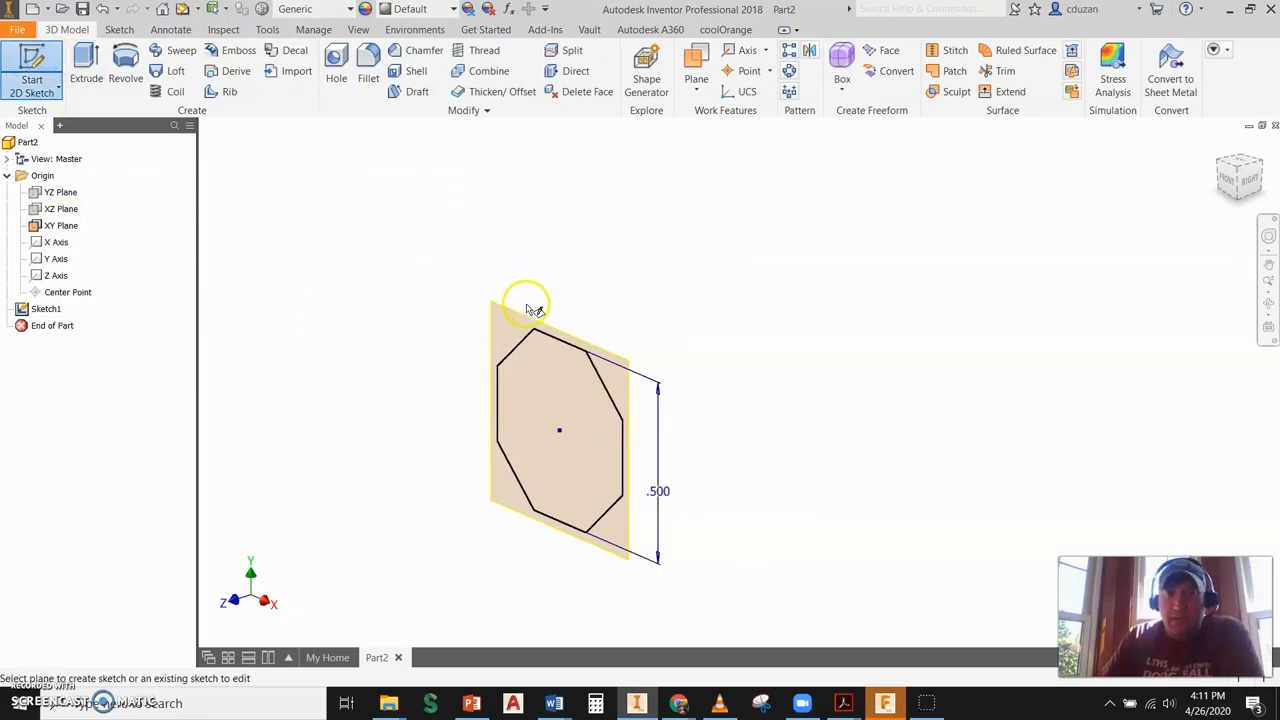
left_click_drag(521, 315, 691, 269)
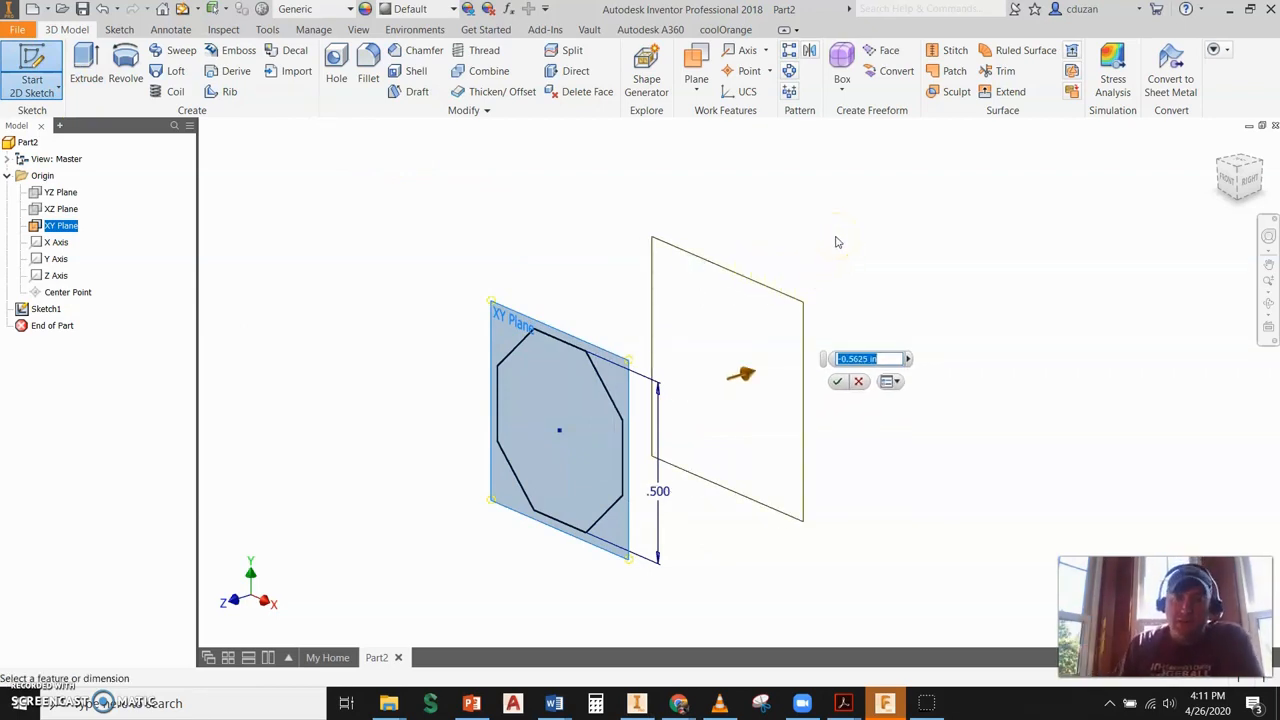
key("BackSpace")
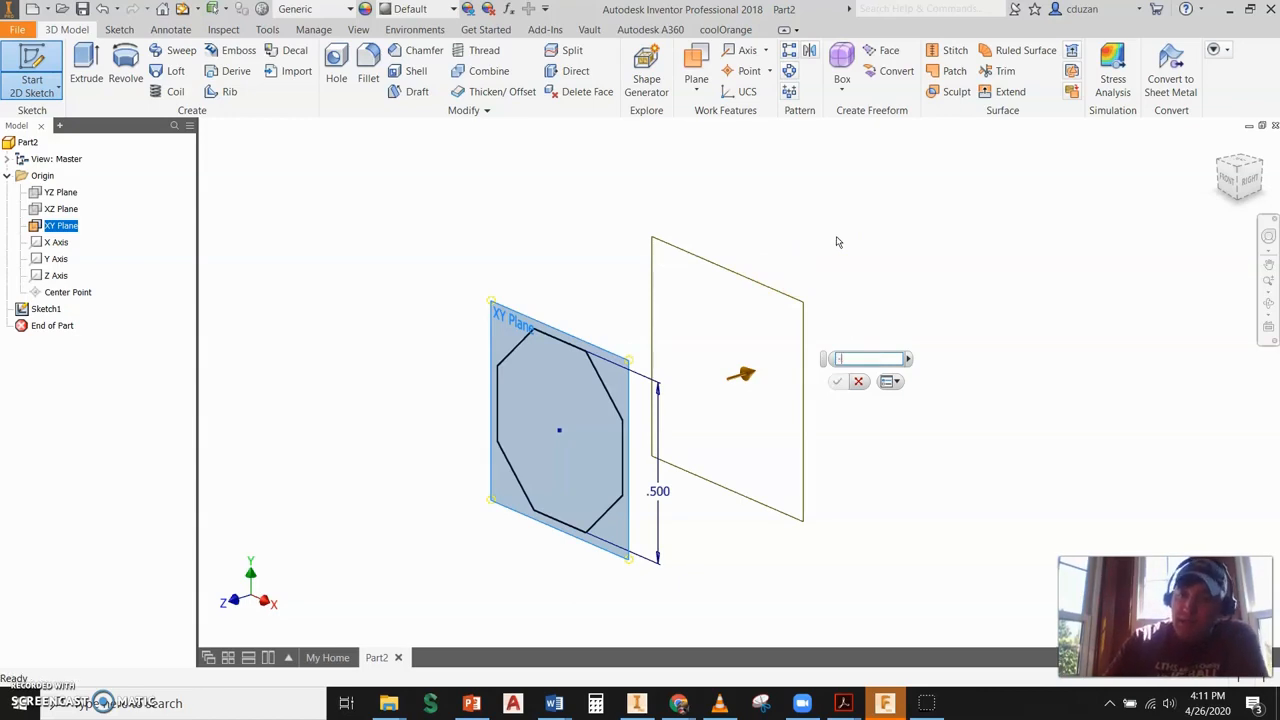
key("Return")
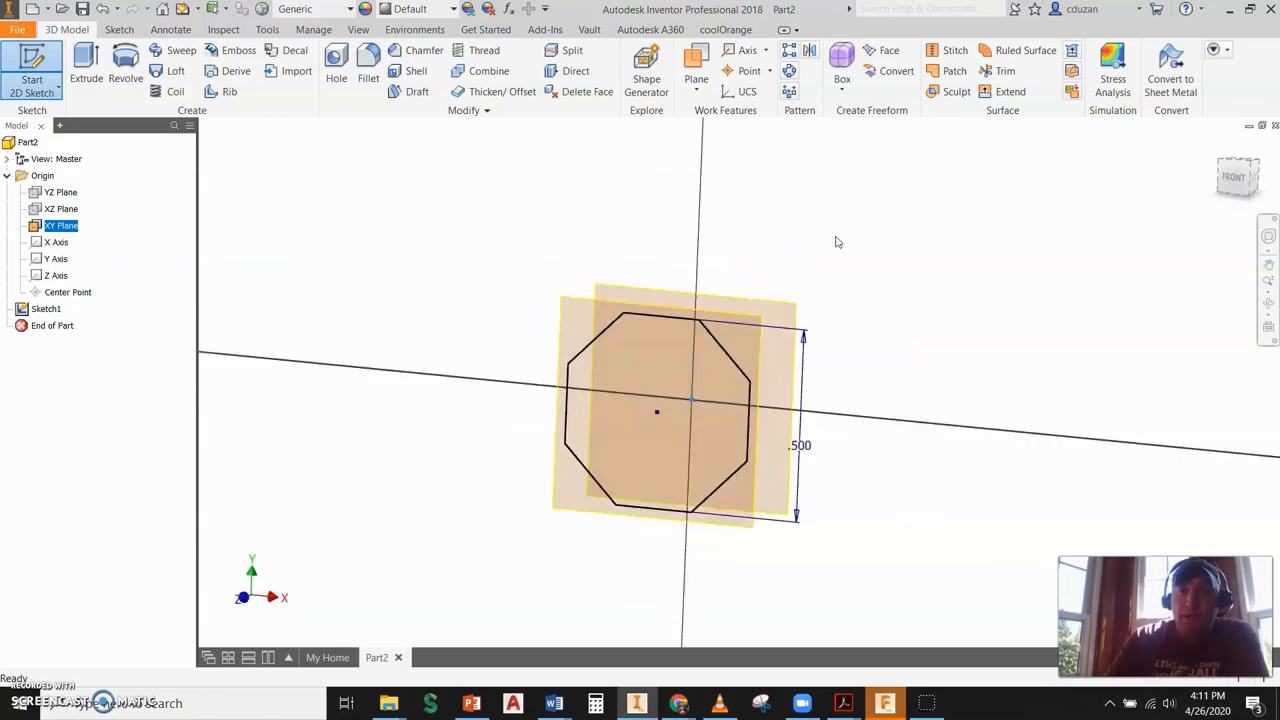
Step: Sketch a circumscribed octagon centred on the origin of the offset plane, about 0.24 in across flats
left_click(206, 58)
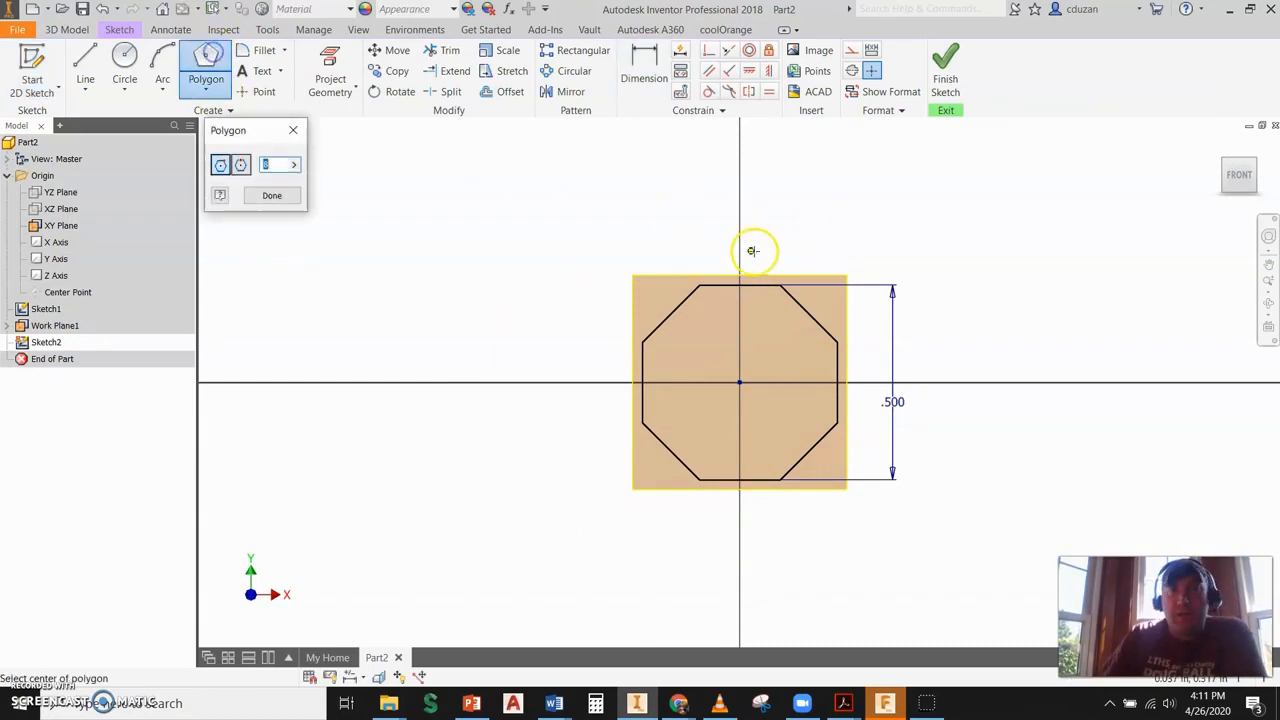
left_click(740, 384)
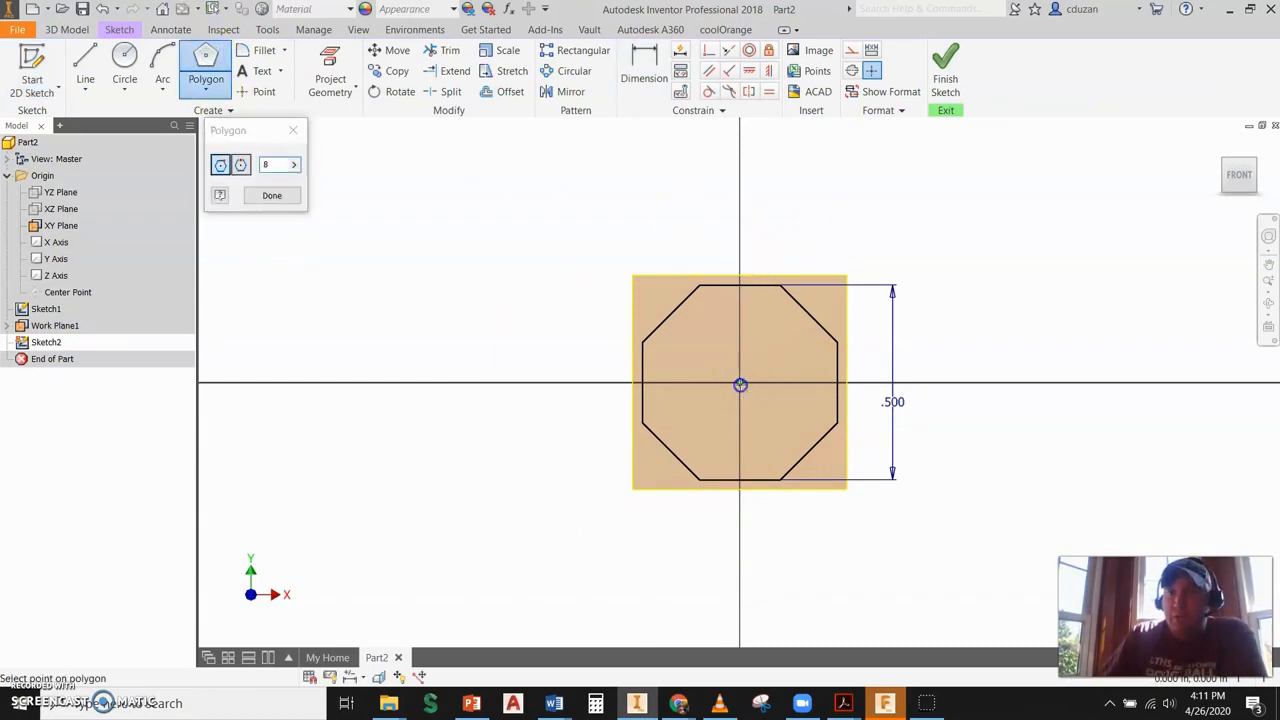
left_click(243, 165)
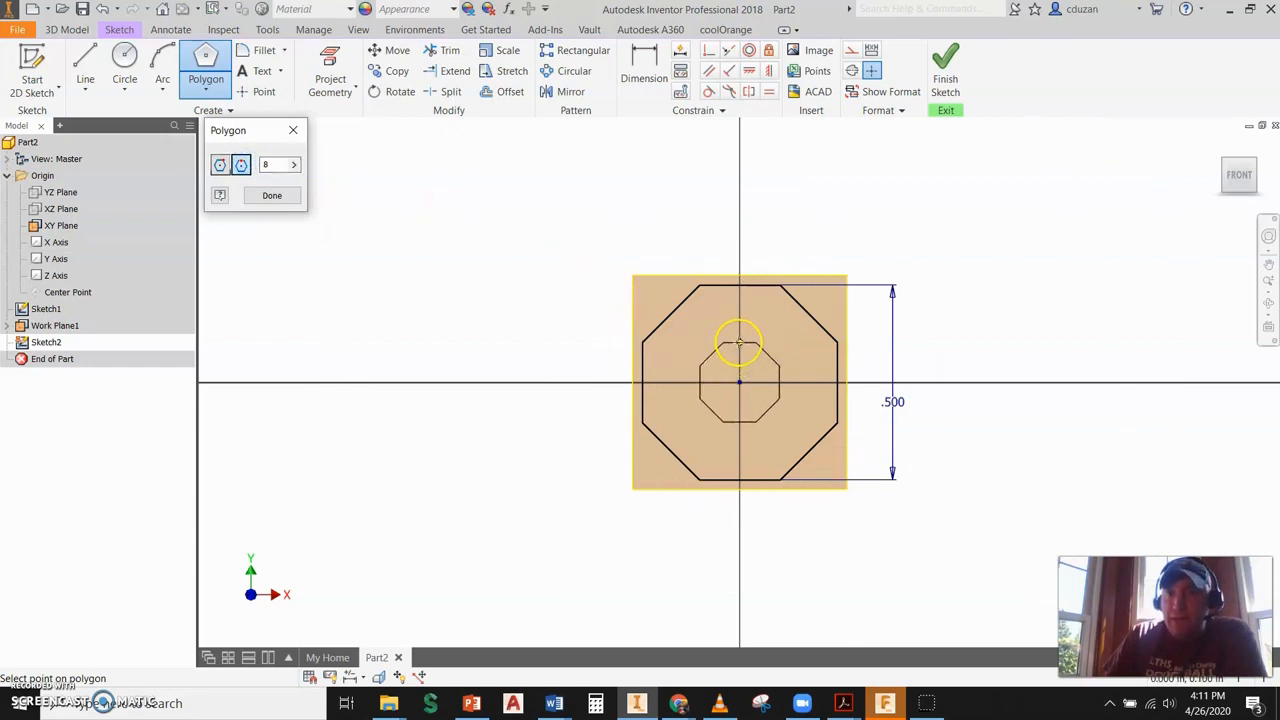
left_click(738, 336)
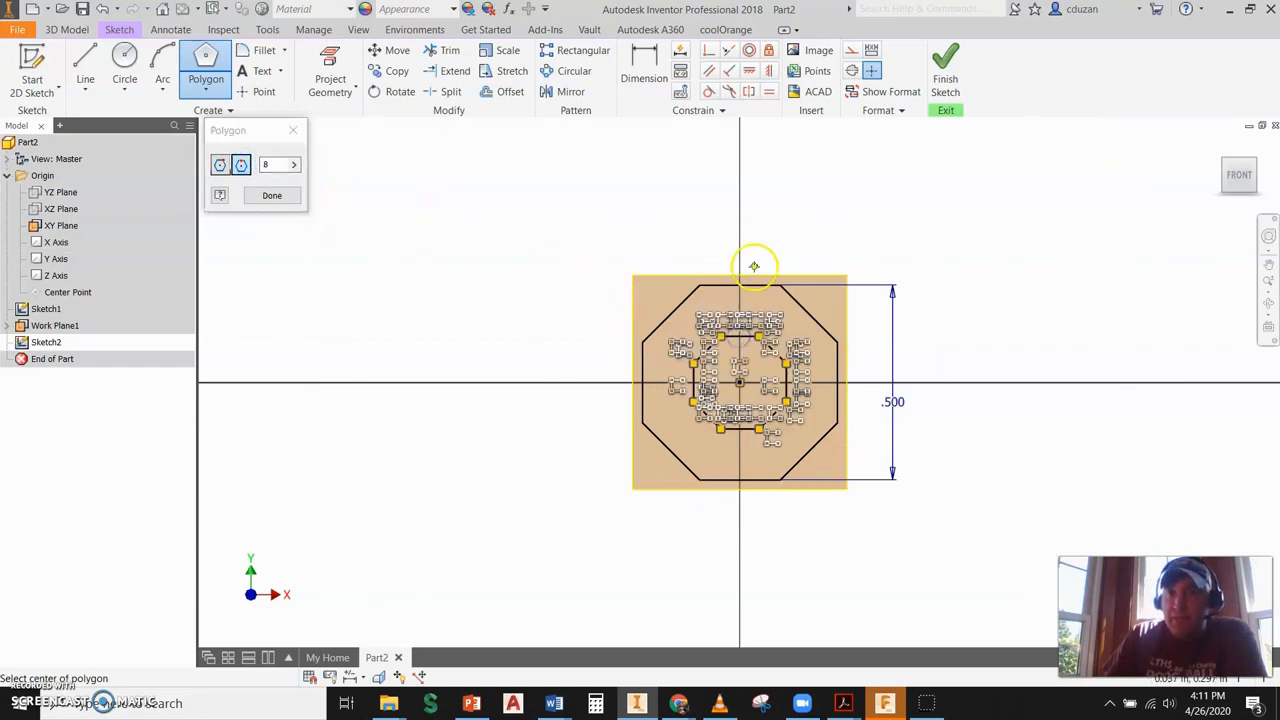
key("Escape")
Step: Dimension the second octagon's height between its horizontal edges as 0.75 in and finish the sketch
left_click(644, 65)
left_click(738, 337)
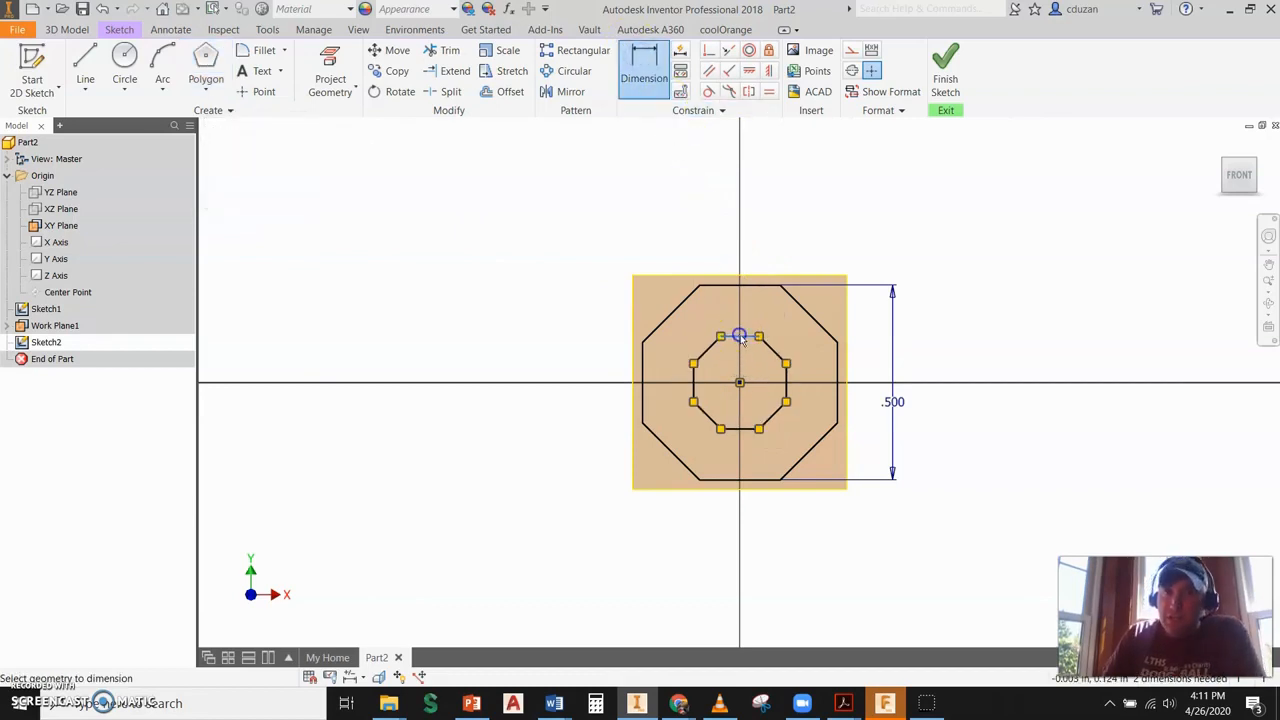
left_click(745, 430)
left_click(960, 352)
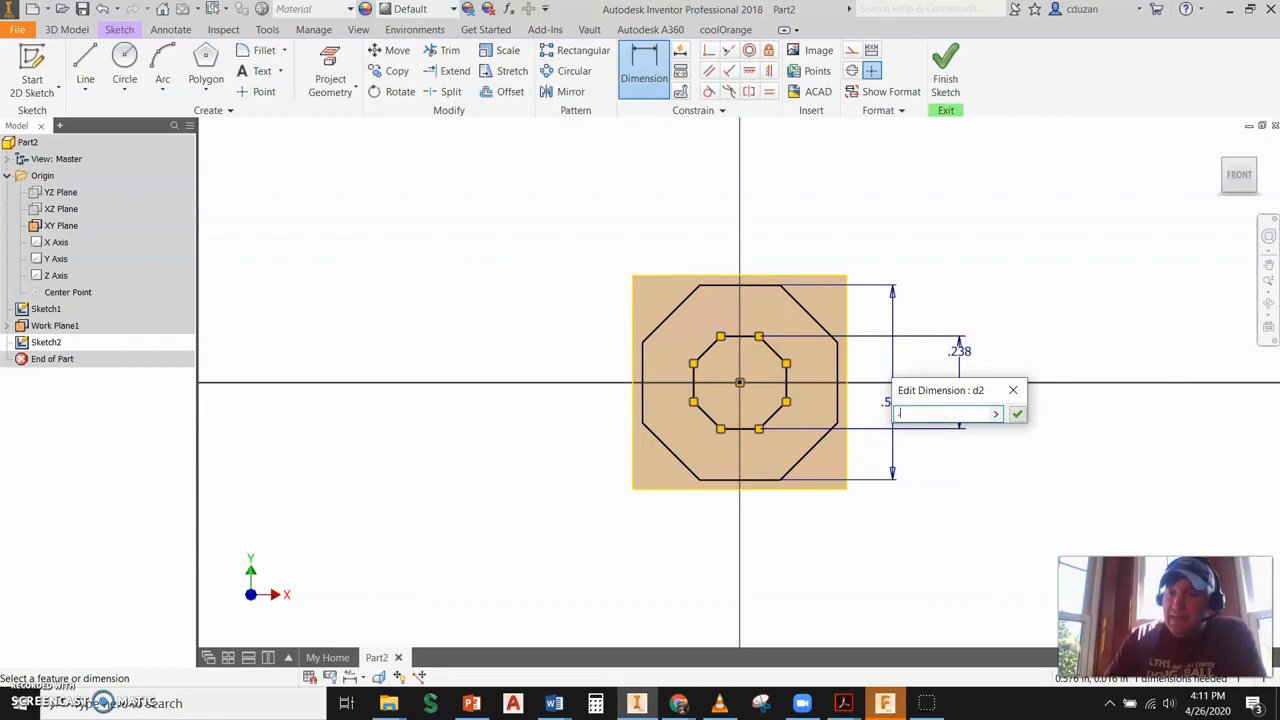
type(".75")
key("Return")
left_click(958, 80)
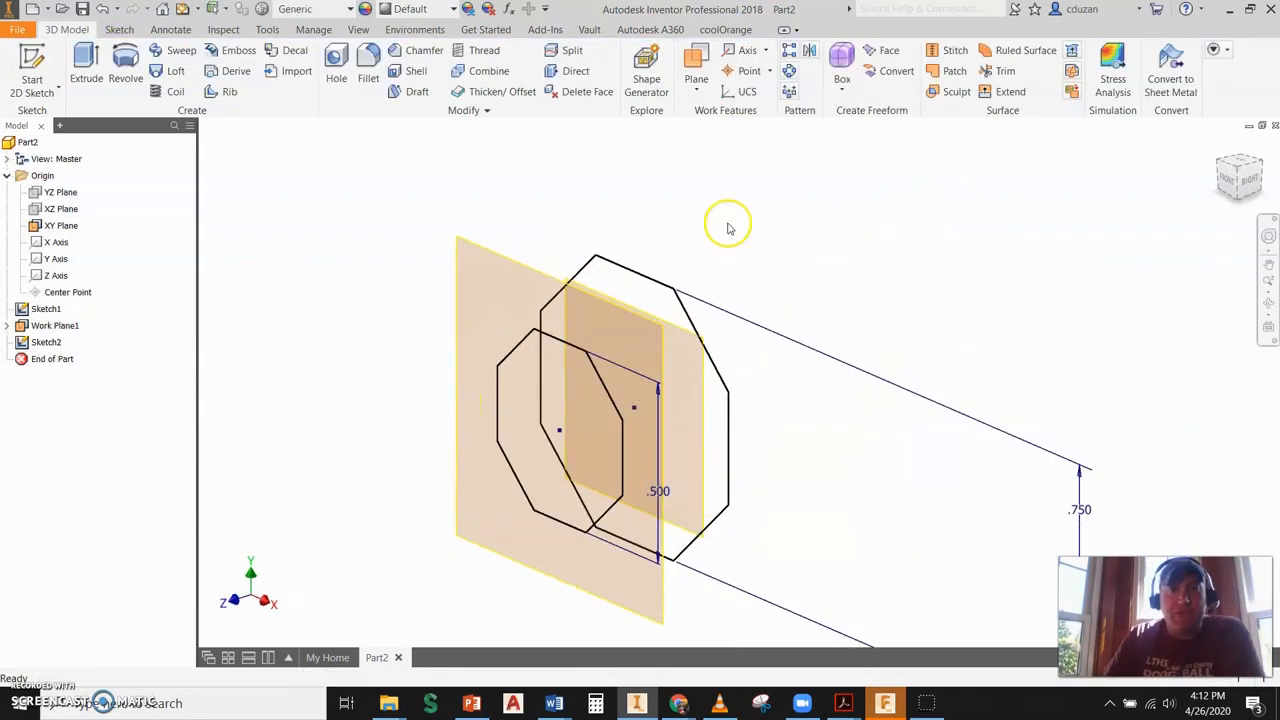
Step: Start a third 2D sketch on a new work plane offset -0.75 in from the second octagon's work plane
left_click(32, 62)
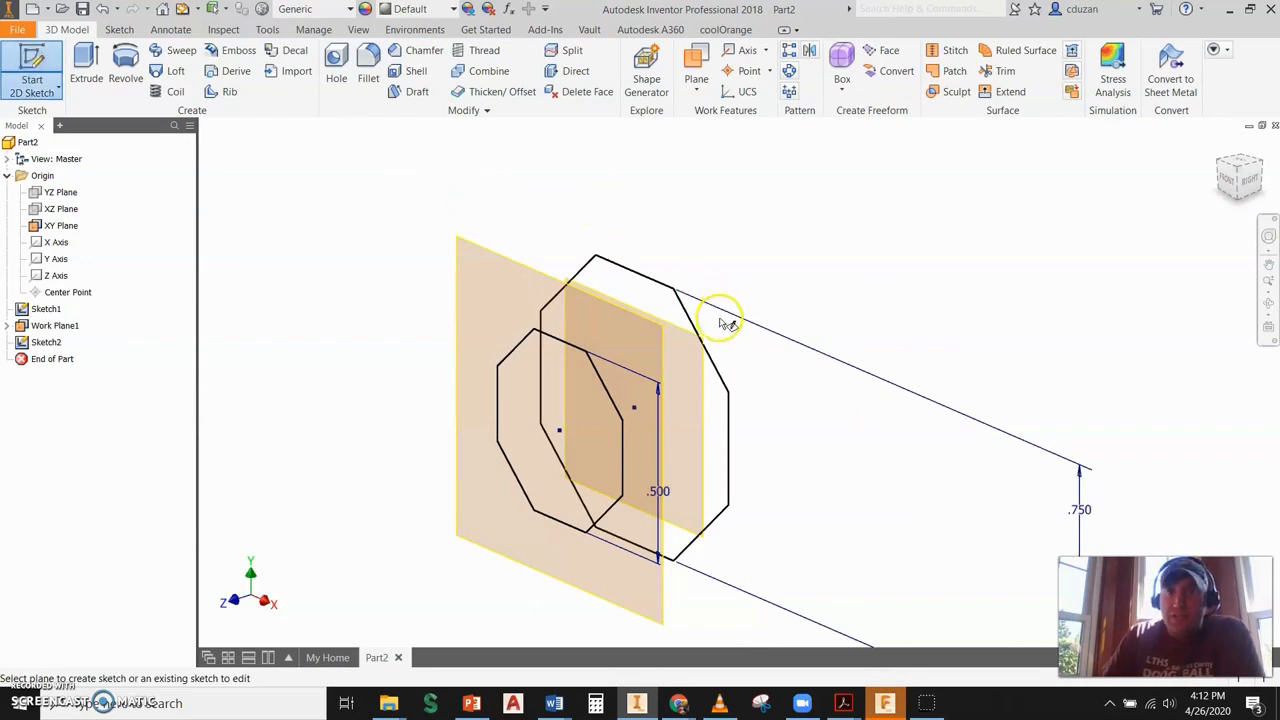
left_click_drag(692, 333, 911, 236)
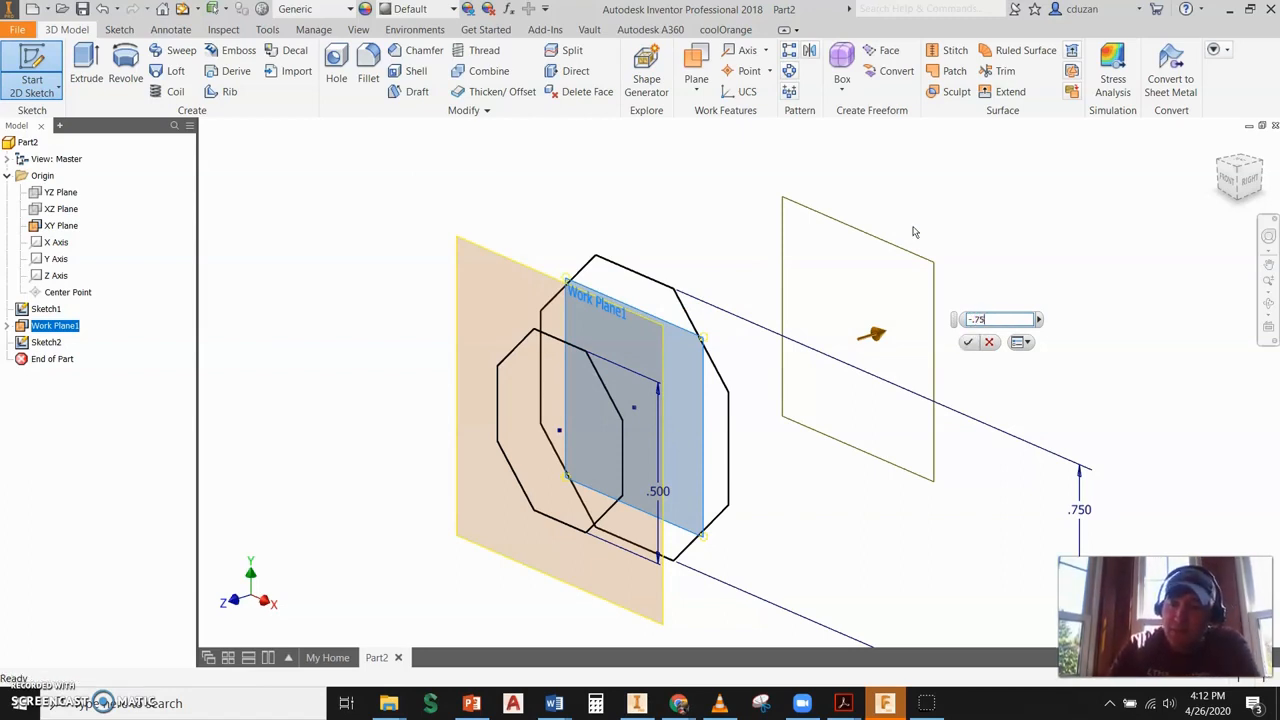
key("Return")
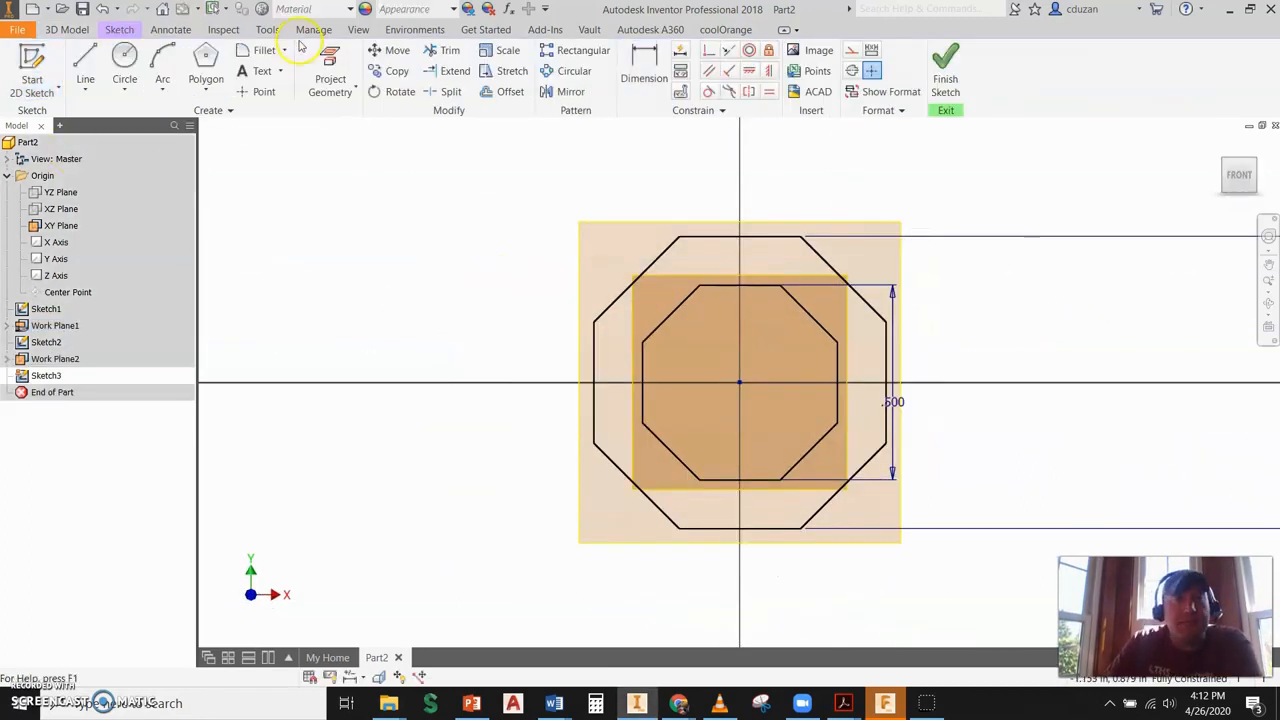
Step: Sketch a third circumscribed 8-sided polygon centred on the origin, about 0.89 in across flats
left_click(205, 62)
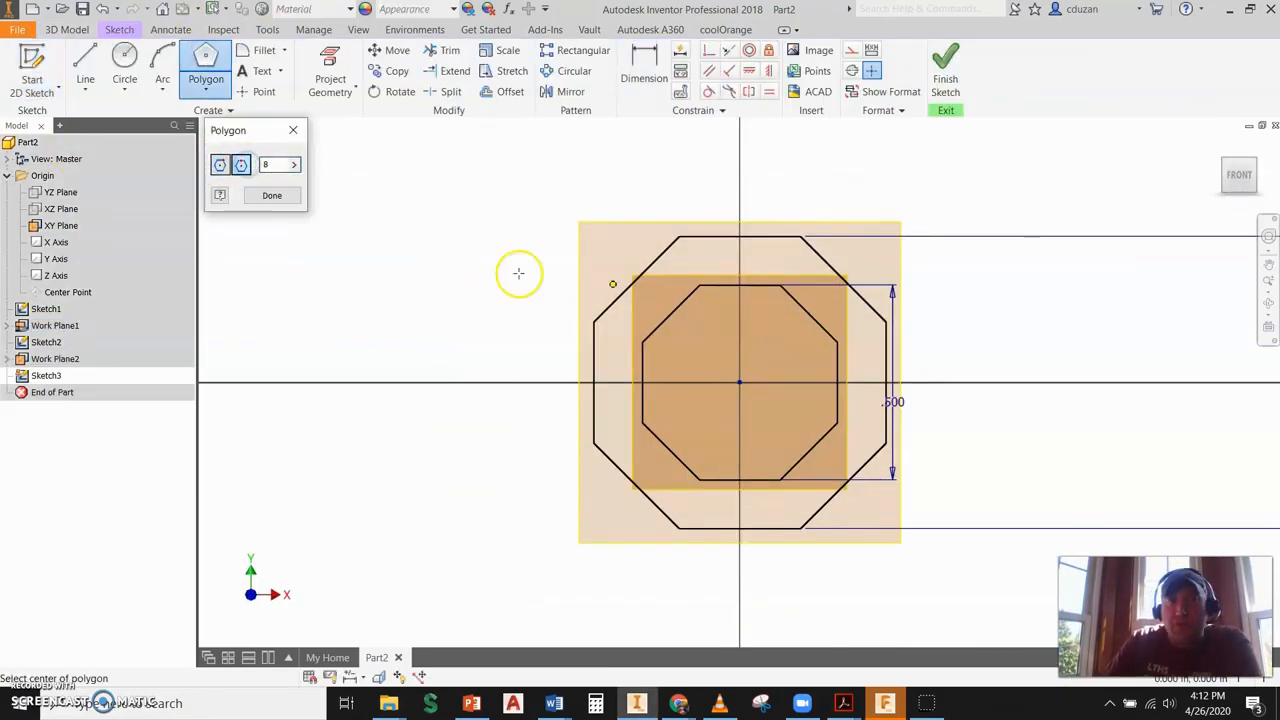
left_click(740, 383)
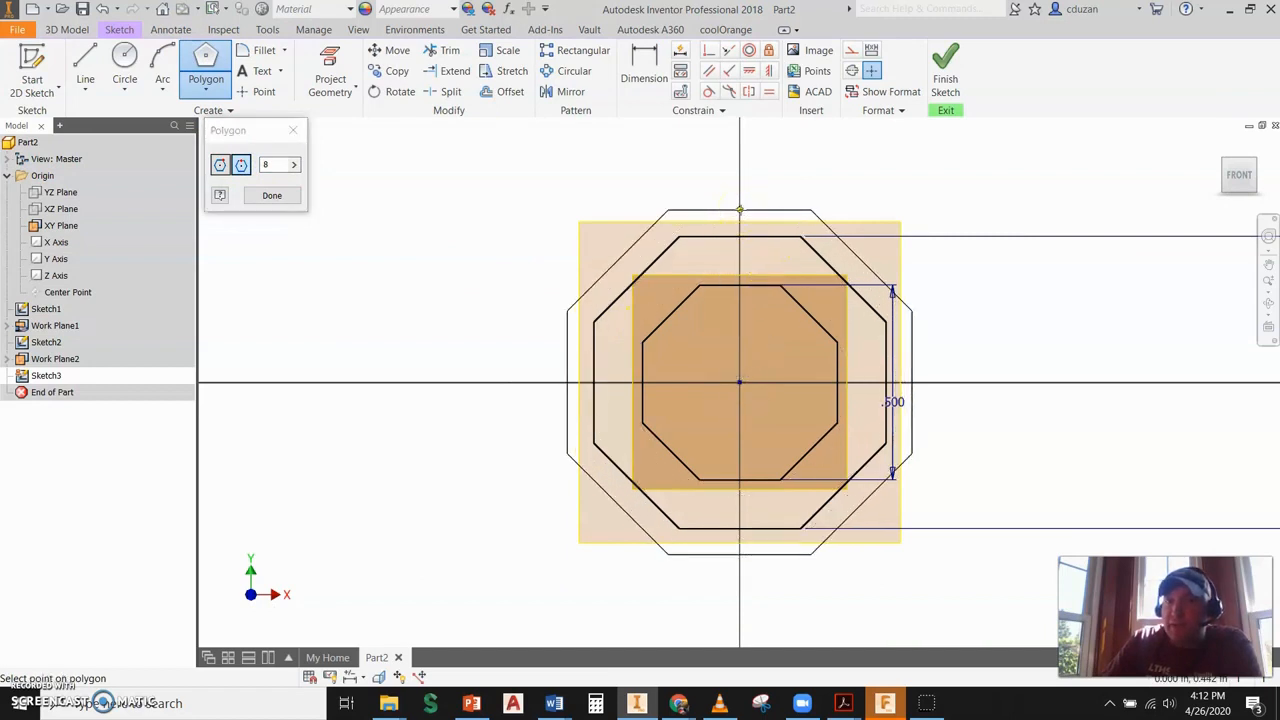
left_click(740, 210)
Step: Dimension the third octagon's height between its upper and lower edges as 0.5 in
left_click(650, 70)
left_click(766, 211)
left_click(785, 553)
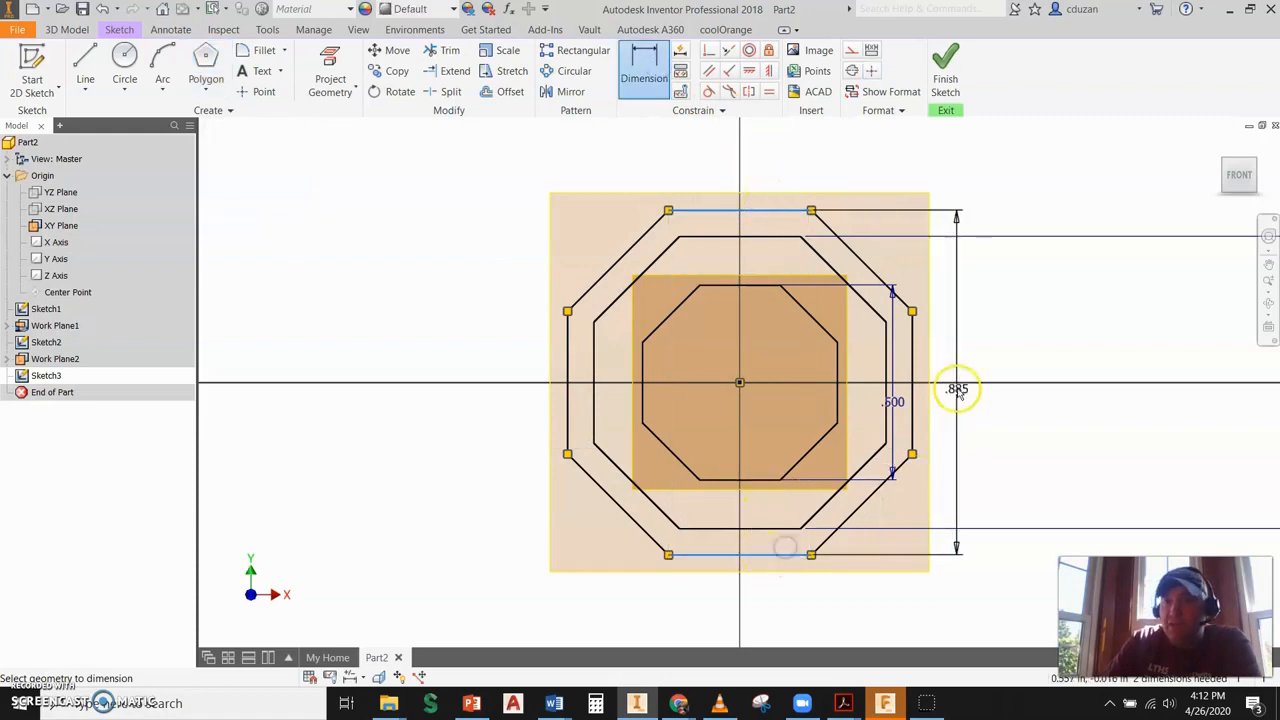
left_click(957, 390)
type(".5")
key("Return")
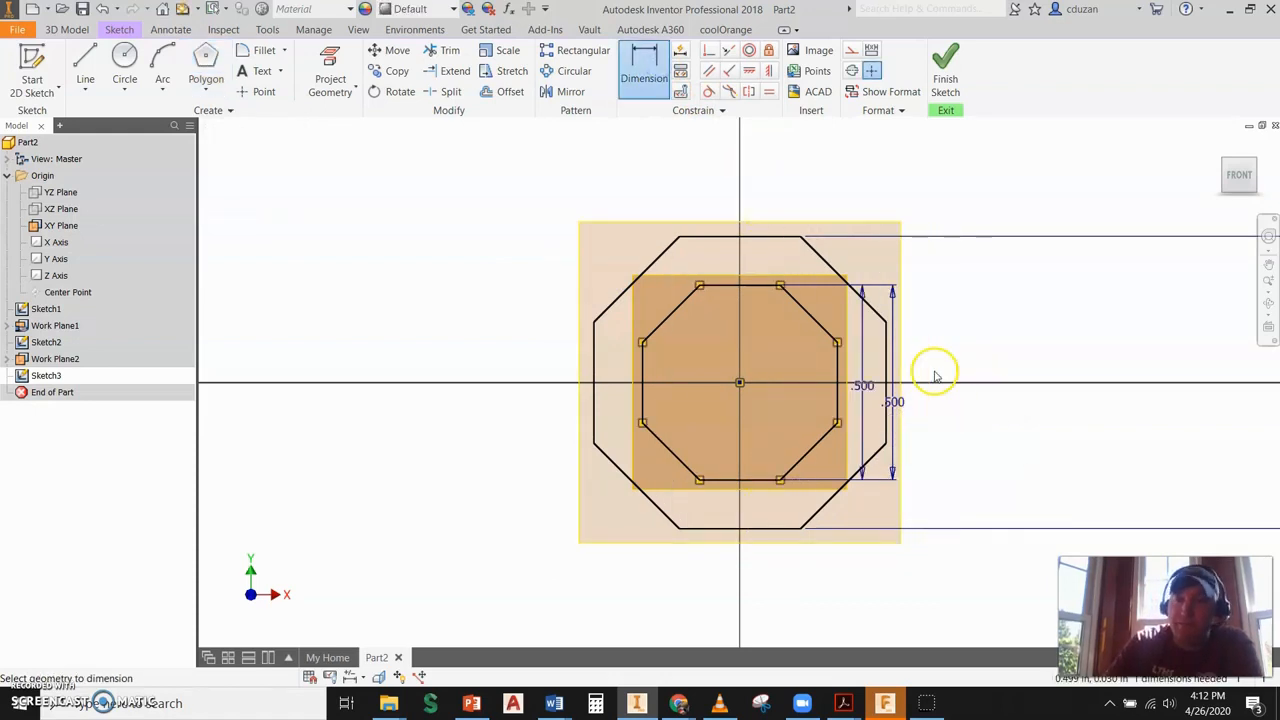
Step: Finish the third octagon's sketch and loft a solid between the first and second octagon sketches
left_click(945, 68)
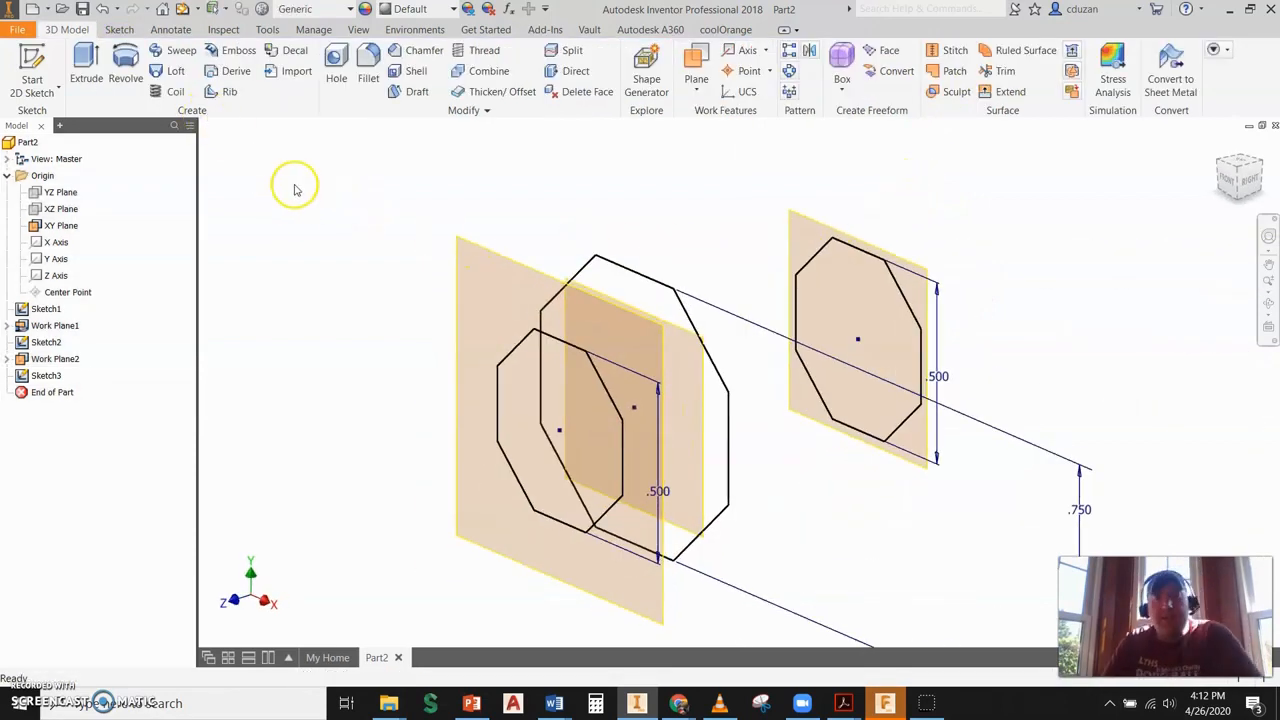
left_click(174, 72)
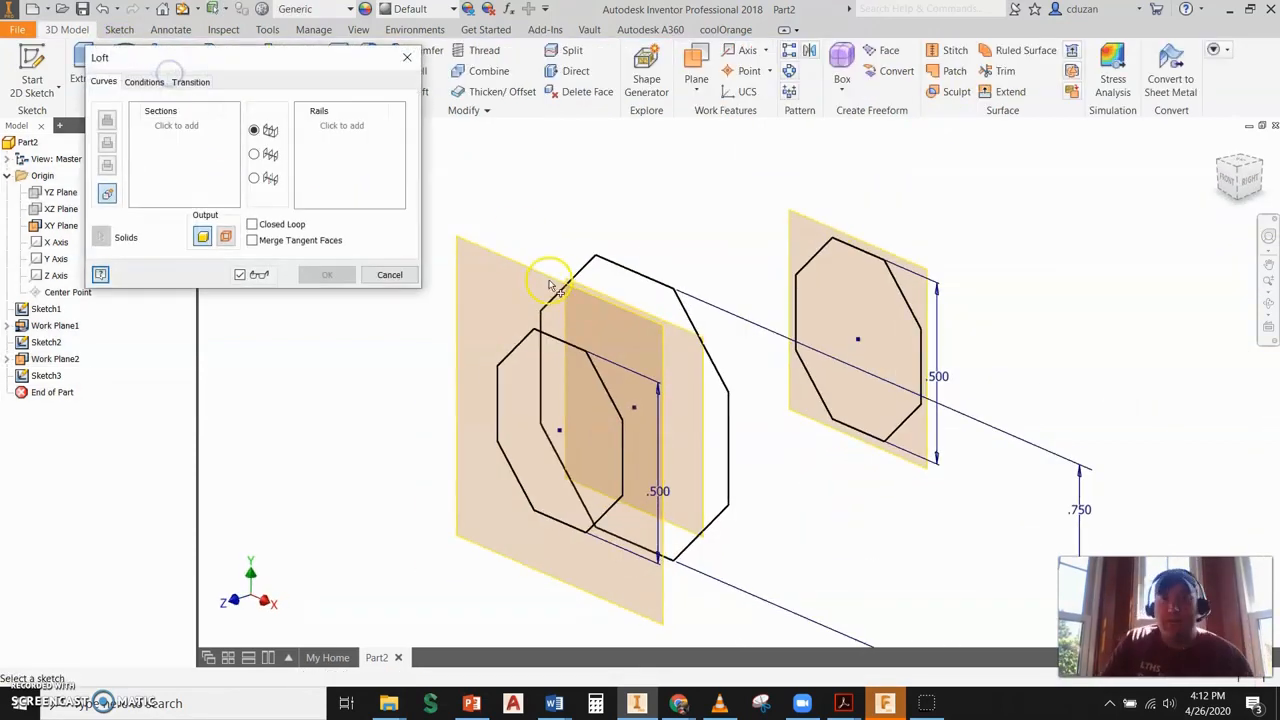
left_click(552, 343)
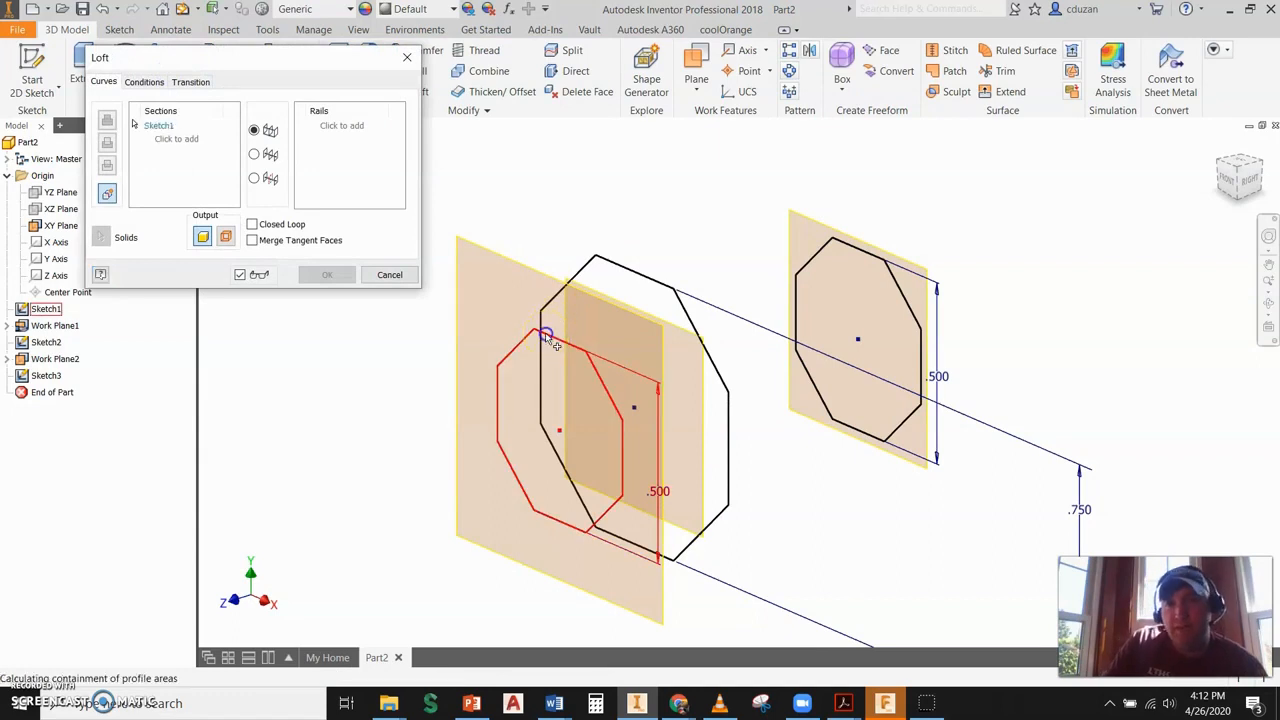
left_click(614, 266)
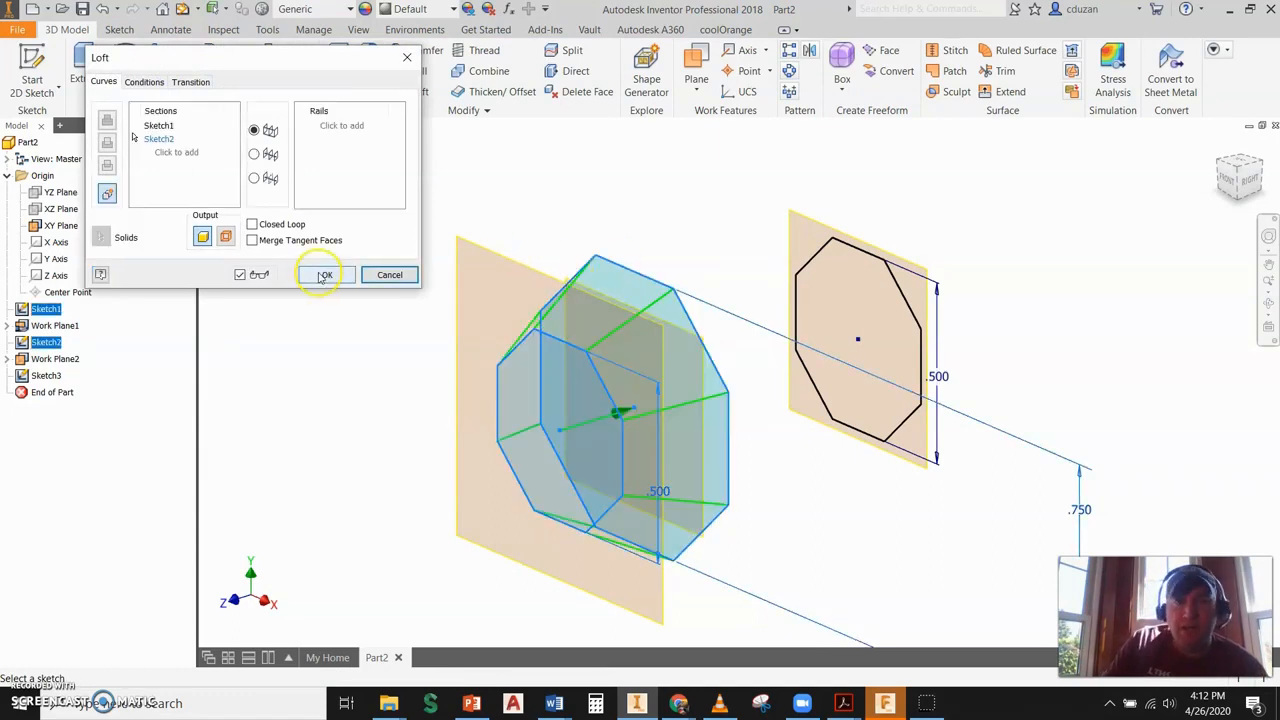
left_click(324, 275)
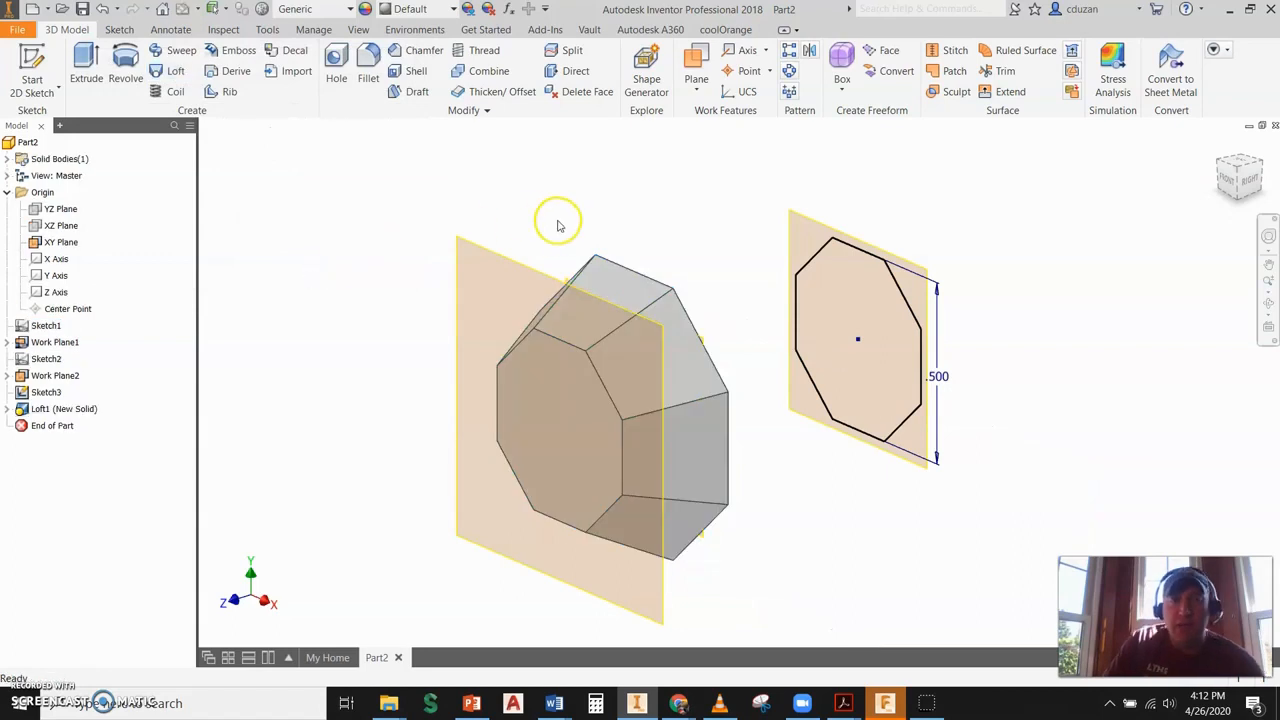
Step: Loft a joined solid from the first loft's larger octagonal face to the third octagon sketch
middle_click_drag(580, 240, 600, 260, "shift")
left_click(173, 71)
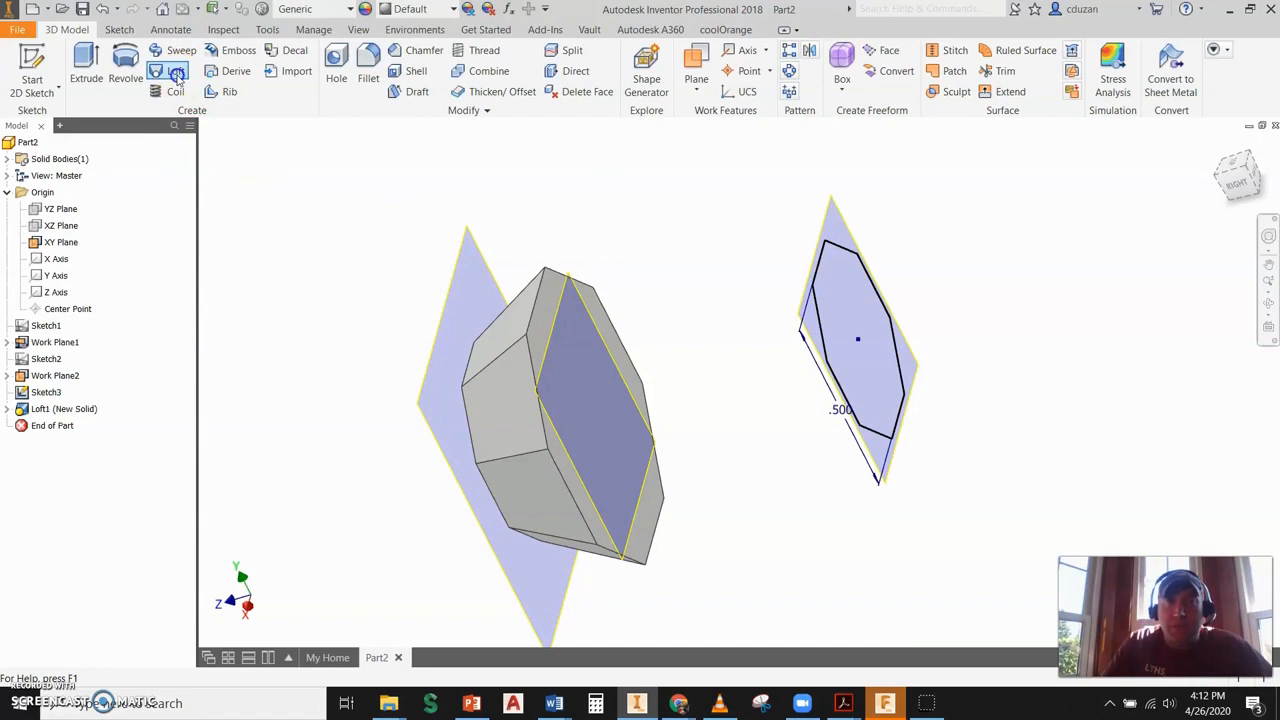
left_click(562, 283)
middle_click_drag(720, 305, 816, 266, "shift")
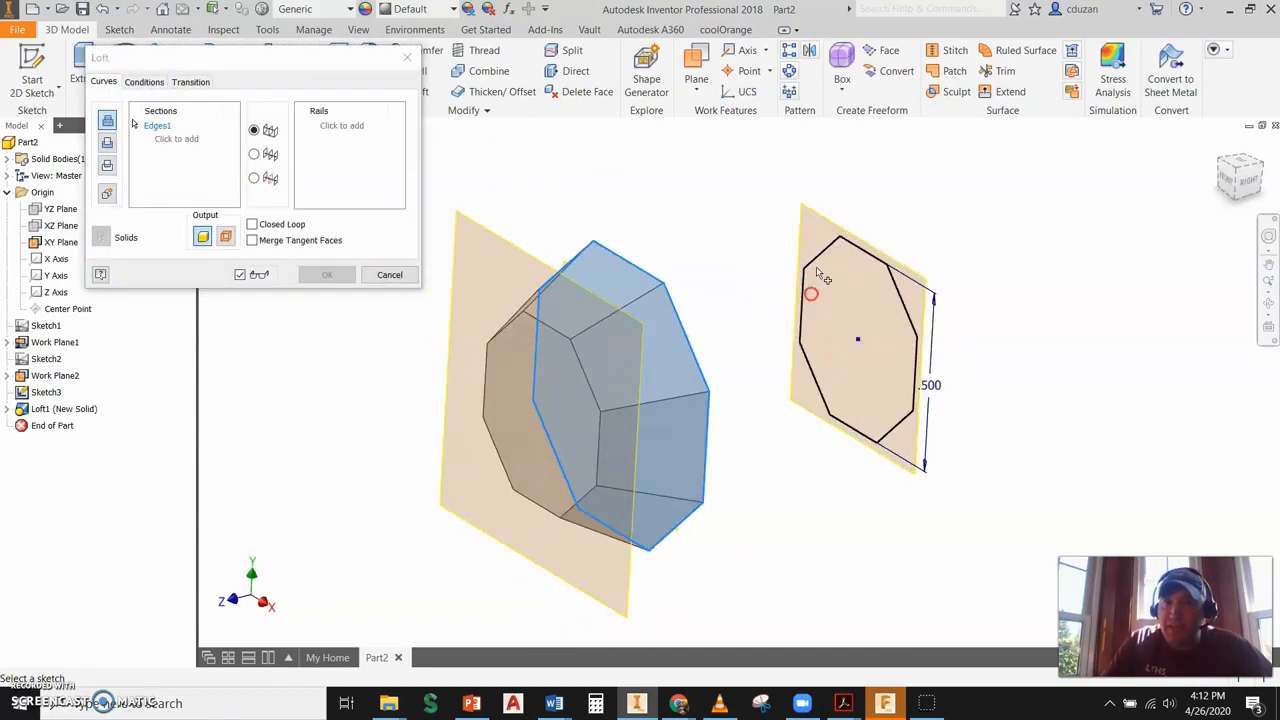
left_click(816, 268)
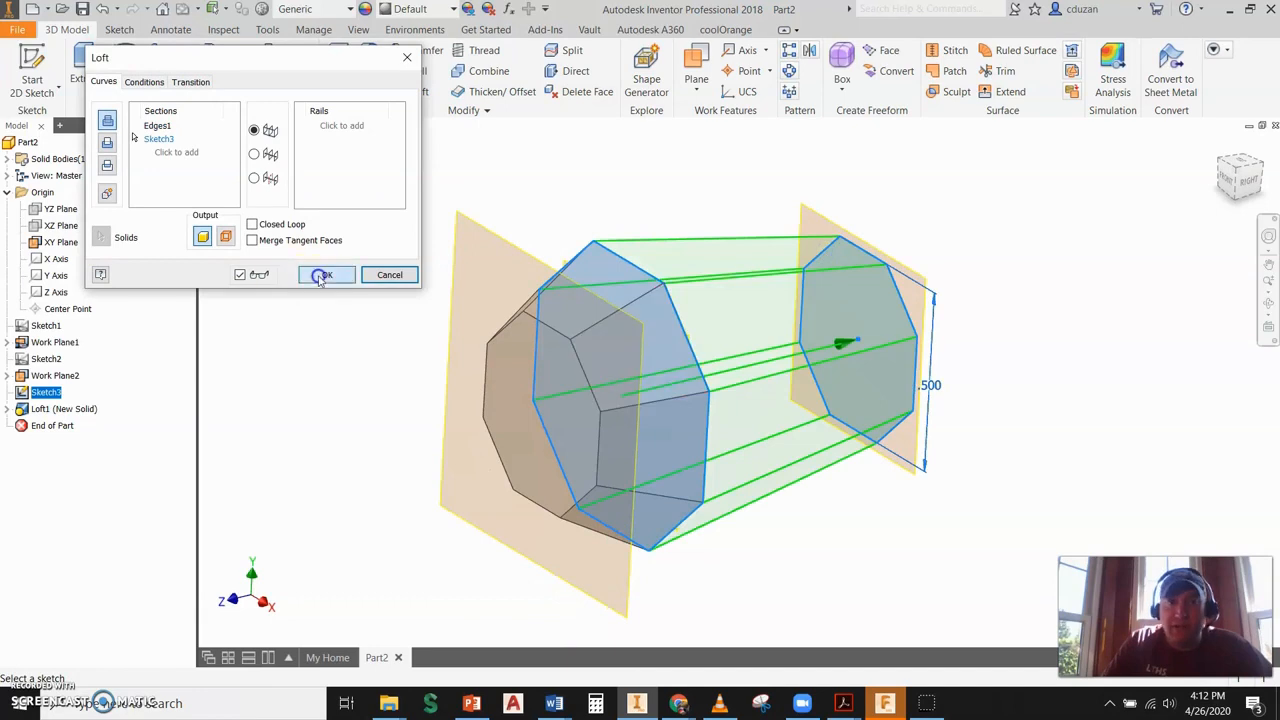
left_click(320, 277)
Step: Turn off the visibility of the XY plane and of both offset work planes
middle_click_drag(643, 340, 677, 357, "shift")
scroll(677, 357, "down", 3)
middle_click_drag(740, 423, 686, 360)
scroll(686, 358, "up", 3)
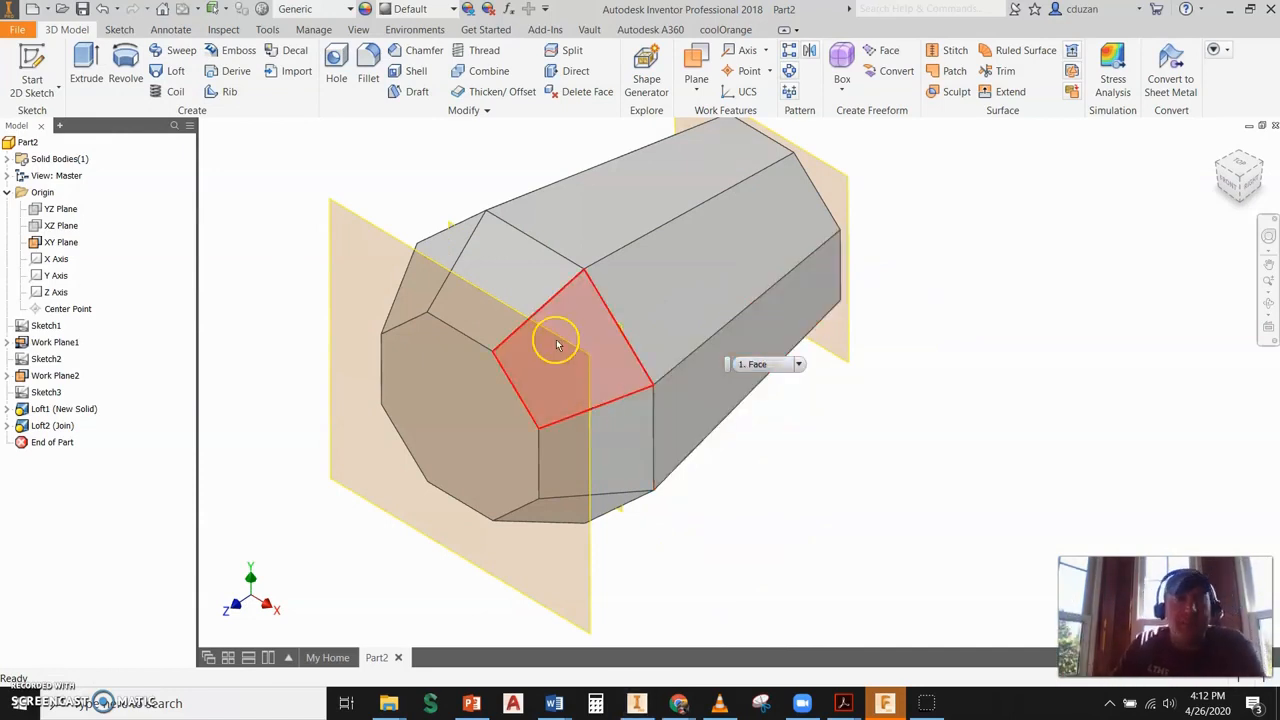
right_click(66, 243)
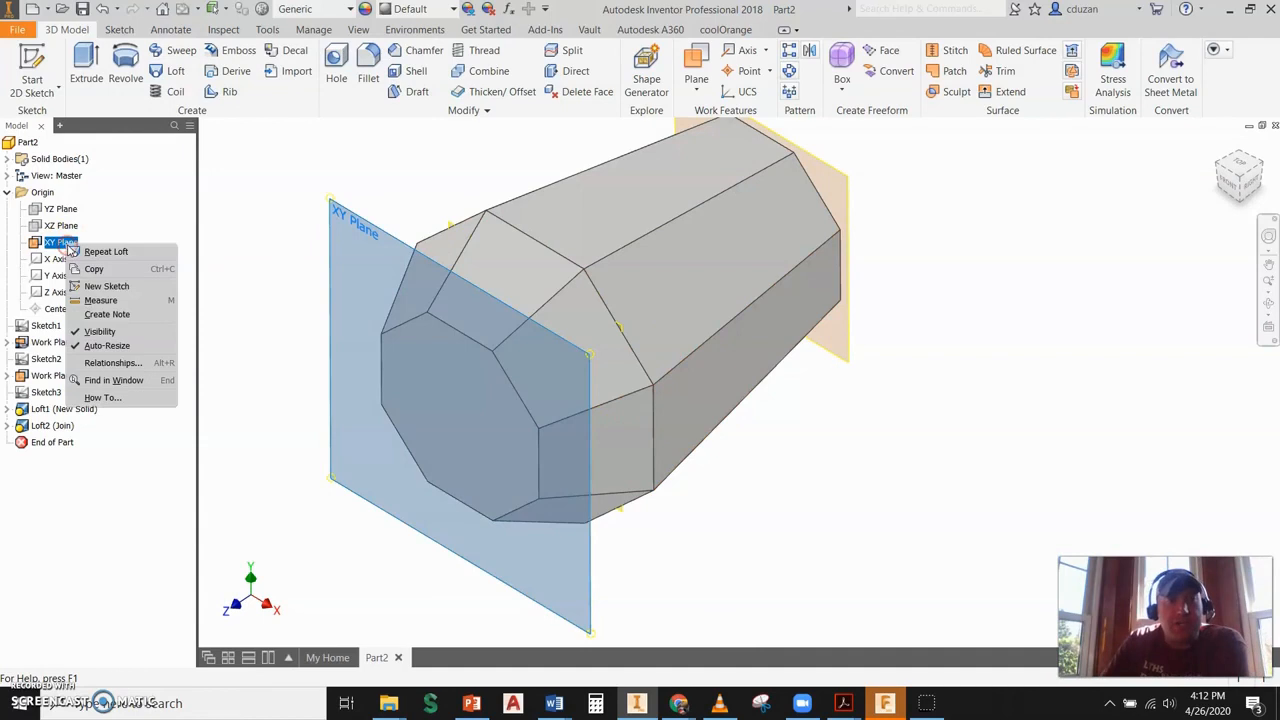
left_click(85, 333)
right_click(38, 343)
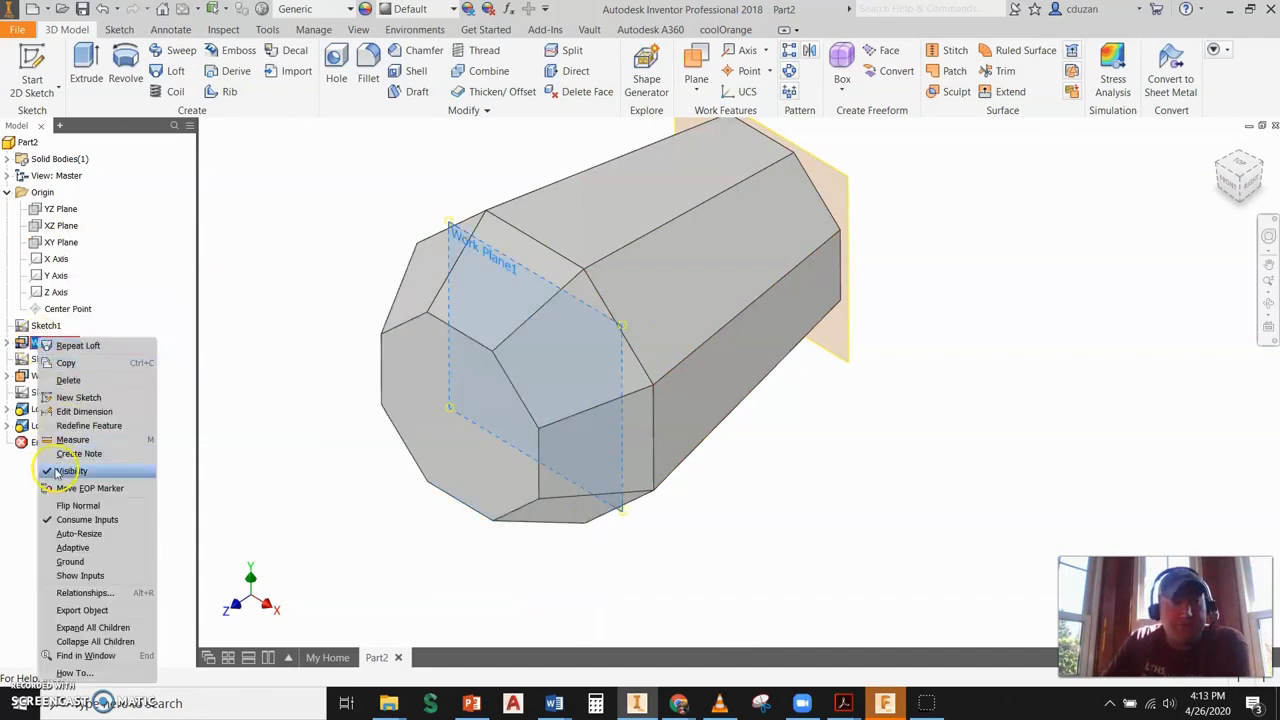
left_click(54, 468)
right_click(58, 375)
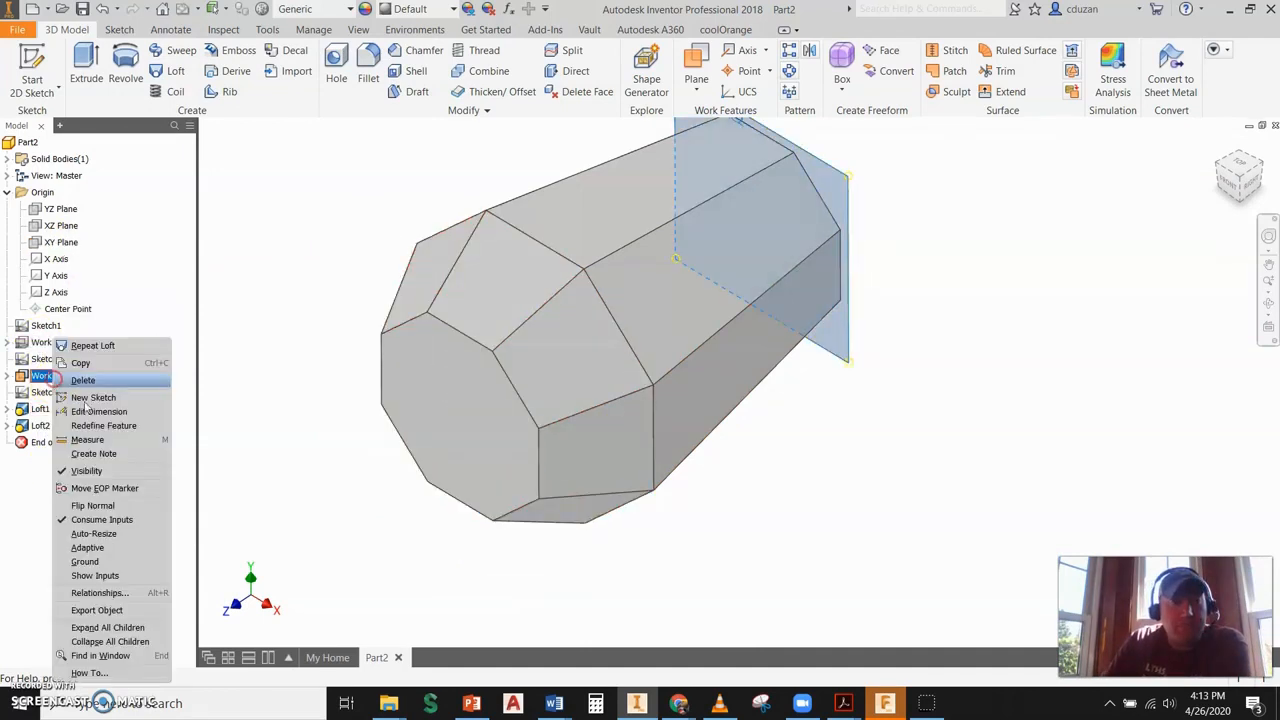
left_click(75, 469)
Step: Sketch a 0.188 in diameter circle centred on the long loft's octagonal end face and finish the sketch
middle_click_drag(823, 320, 785, 383)
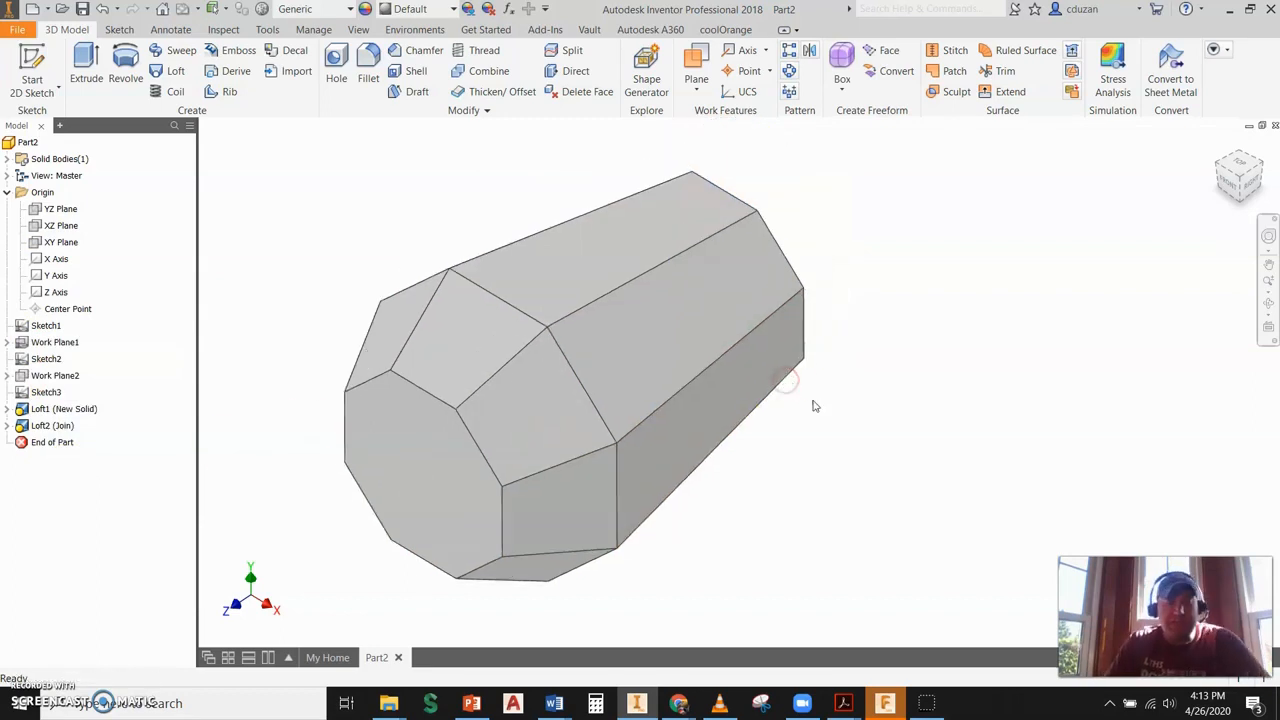
middle_click_drag(920, 409, 756, 433, "shift")
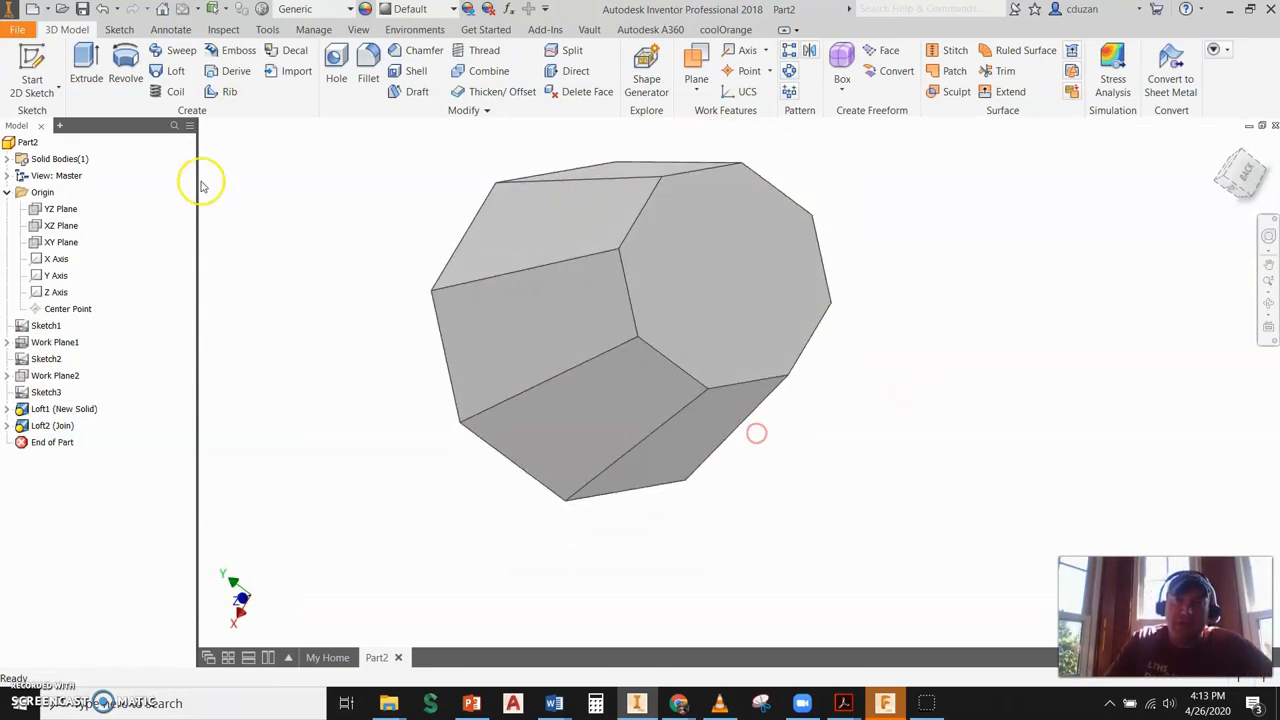
left_click(32, 80)
left_click(699, 240)
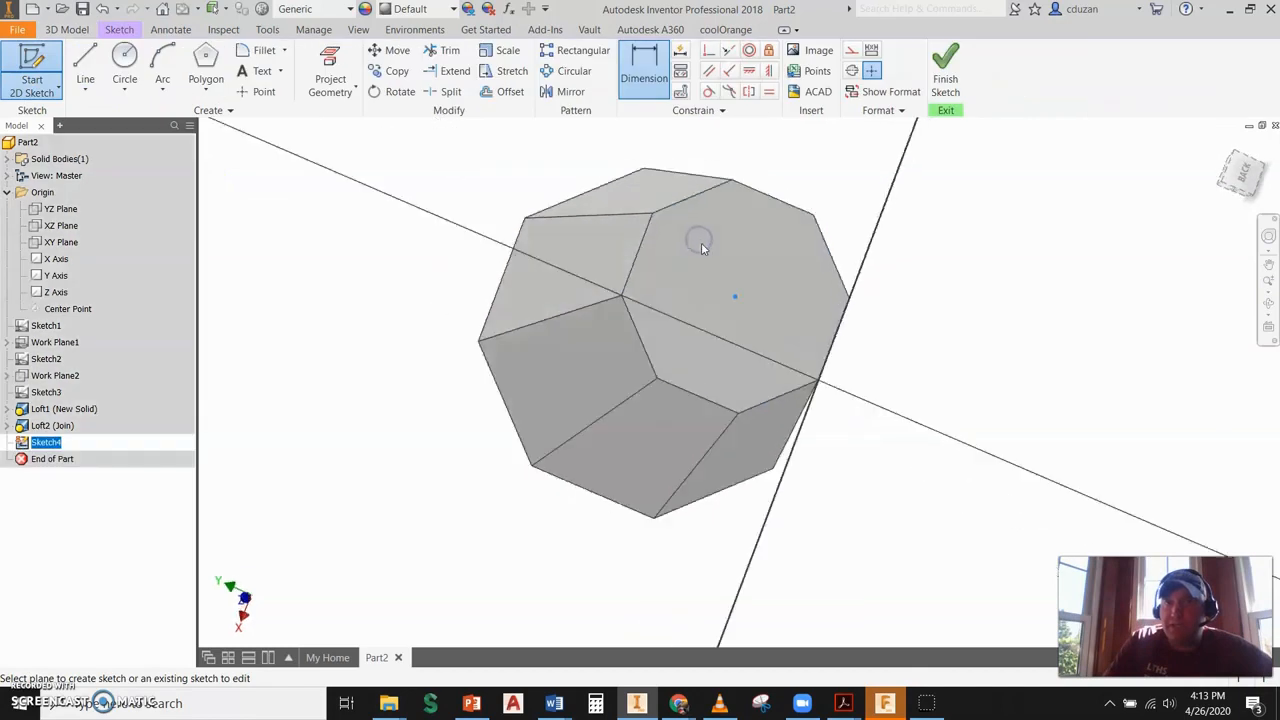
left_click(124, 62)
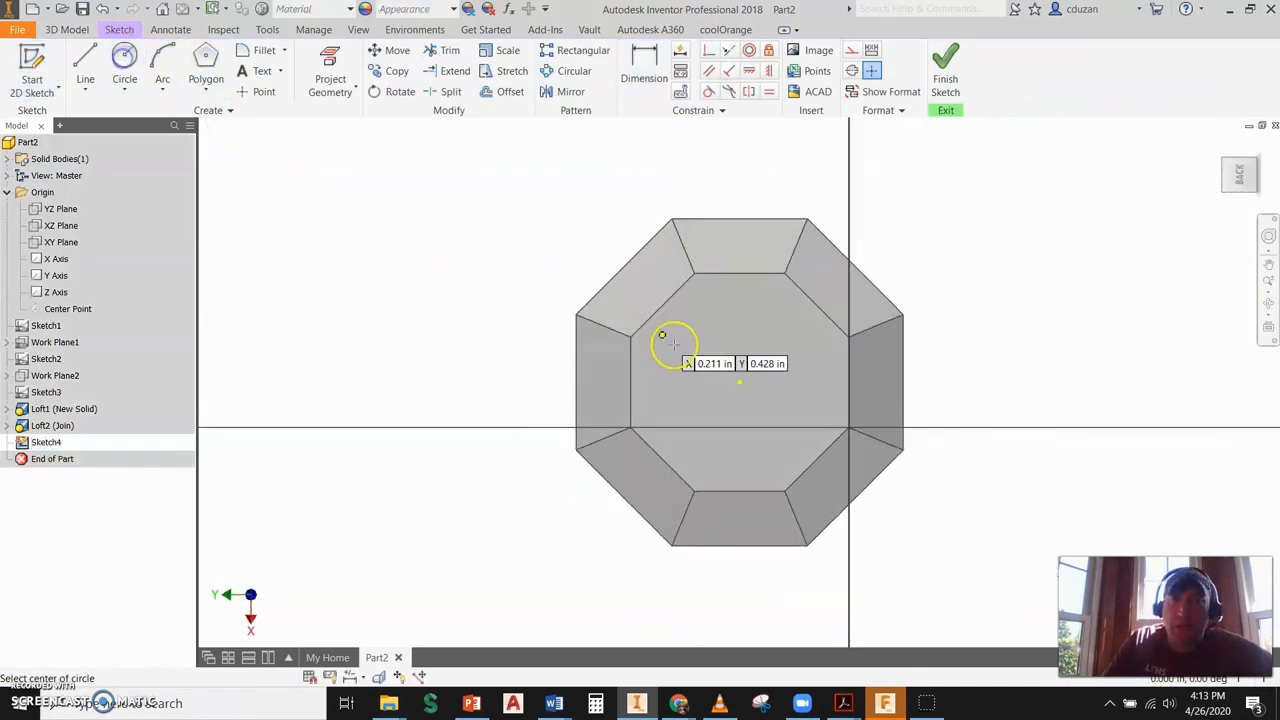
left_click(740, 381)
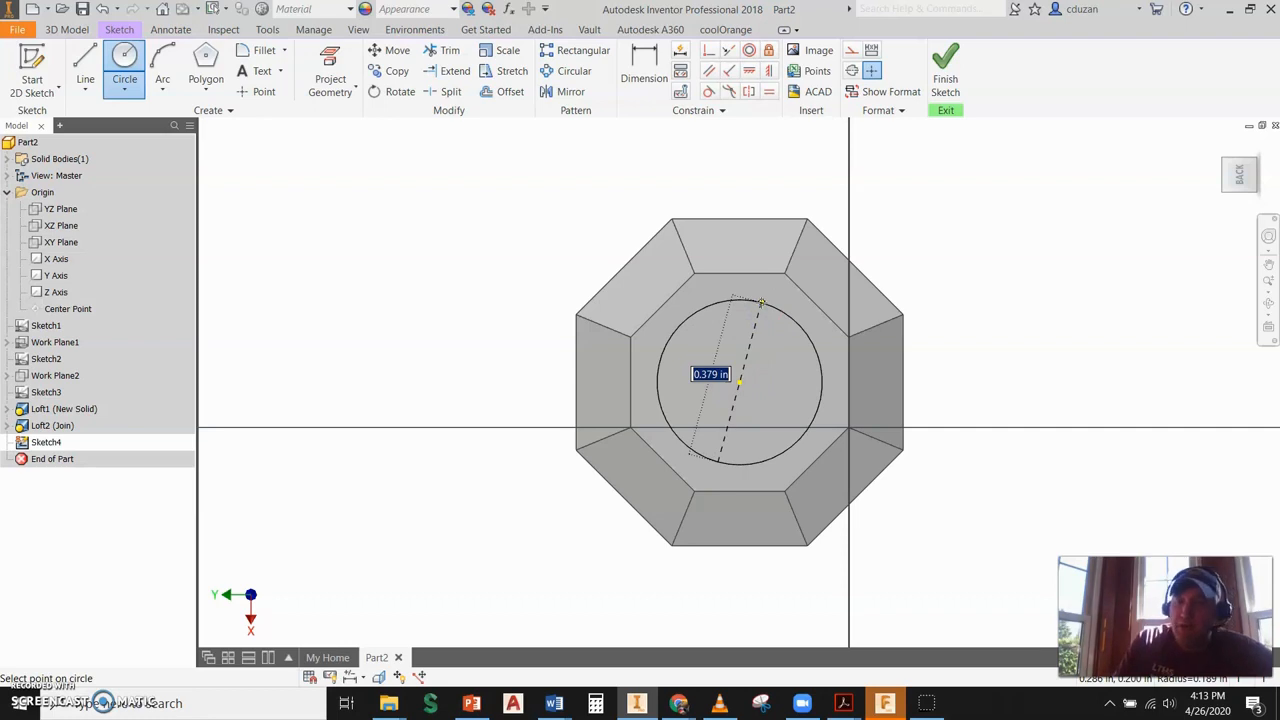
key("Return")
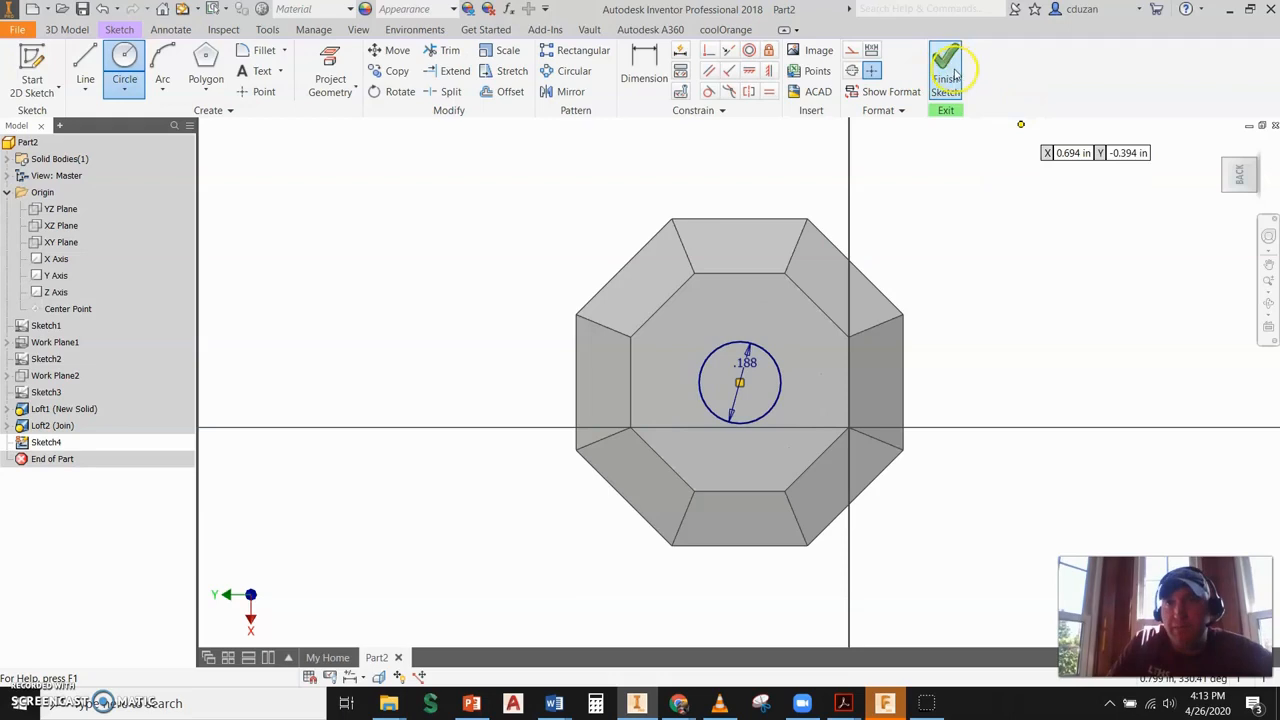
left_click(948, 72)
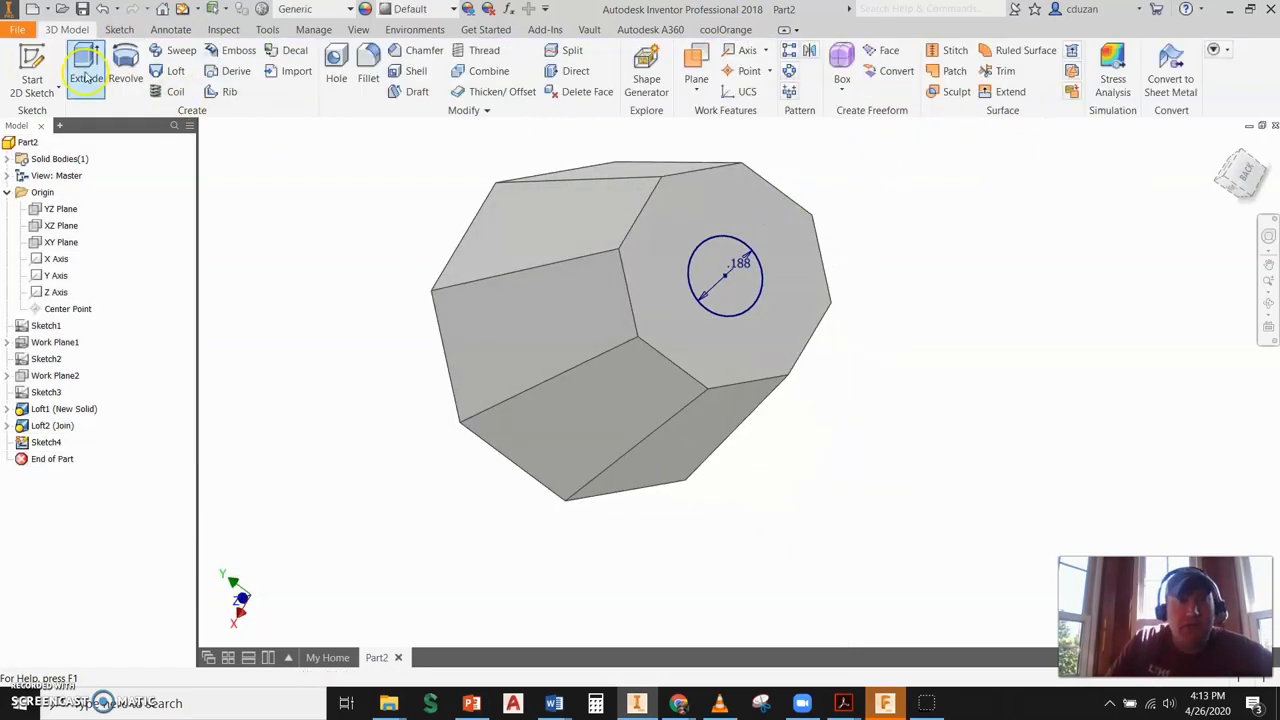
Step: Extrude the circle as a cut 0.25 in deep into the candy body
left_click(86, 78)
left_click(347, 228)
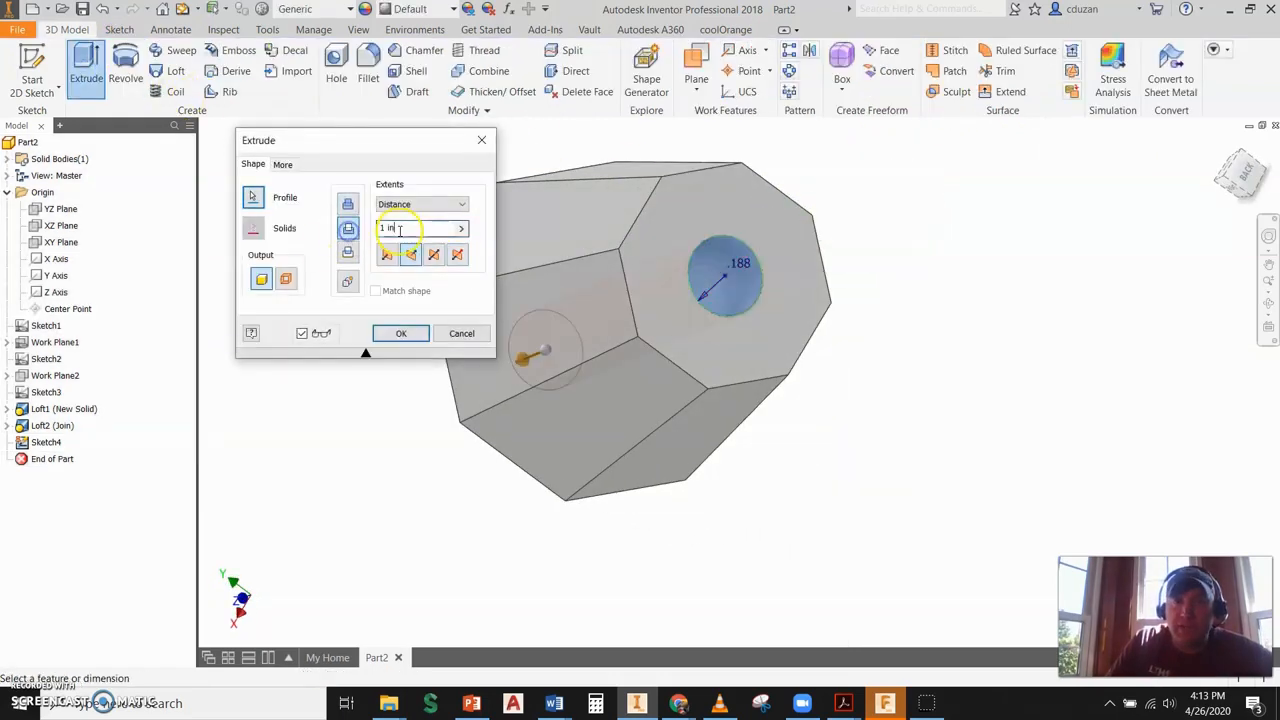
key("BackSpace")
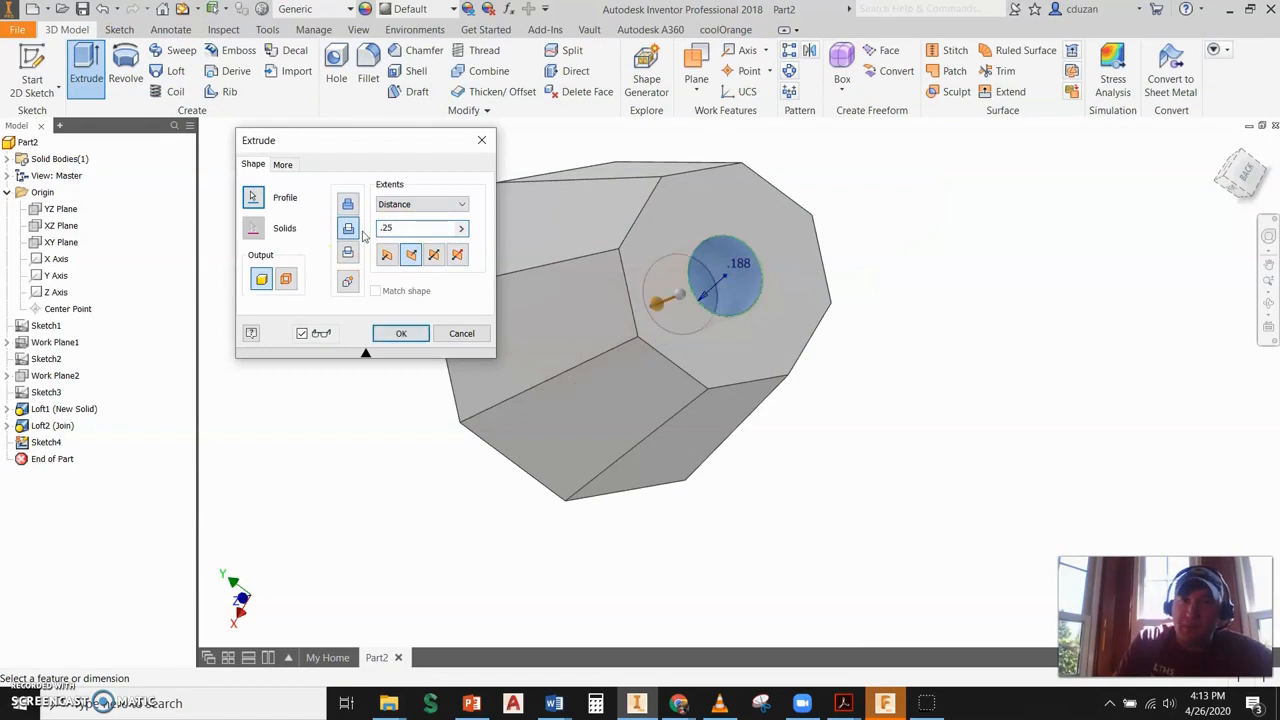
key("Return")
Step: Fillet the whole candy body with a 0.02 in radius, applied to all fillets and all rounds
scroll(745, 340, "down", 3)
middle_click_drag(746, 343, 737, 347)
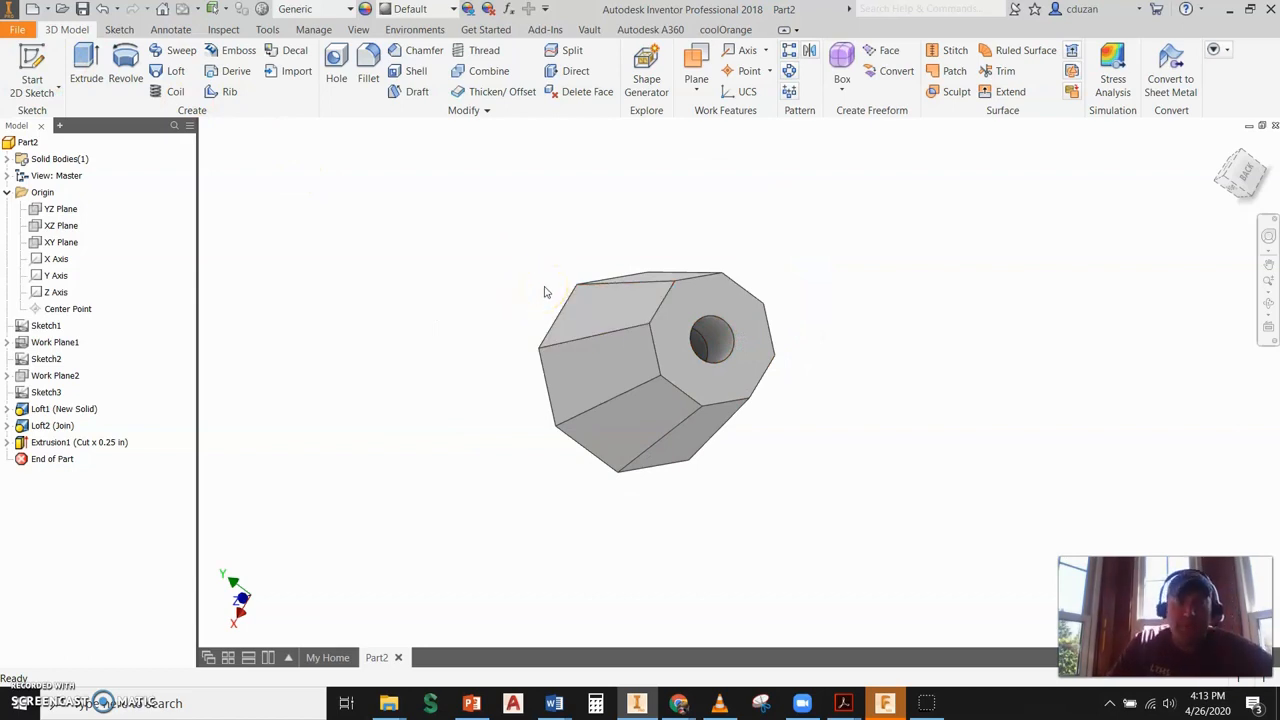
left_click(368, 66)
double_click(318, 265)
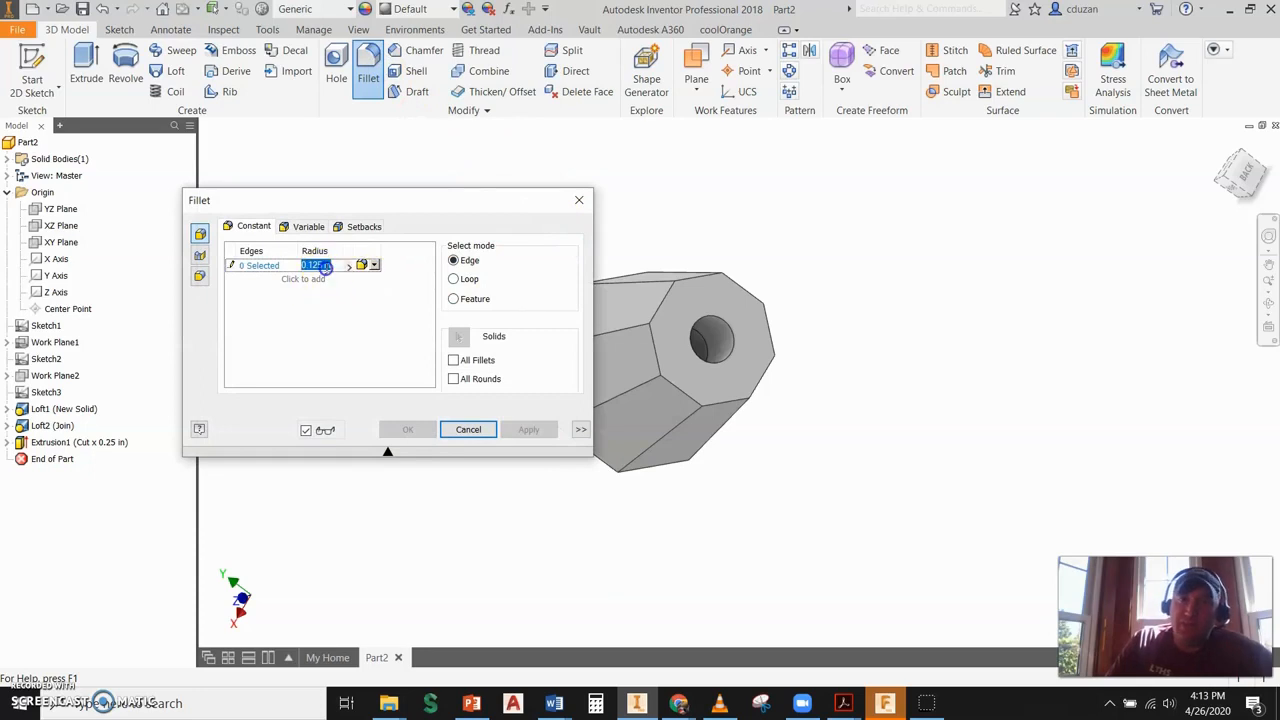
type("02")
left_click(481, 354)
left_click(453, 379)
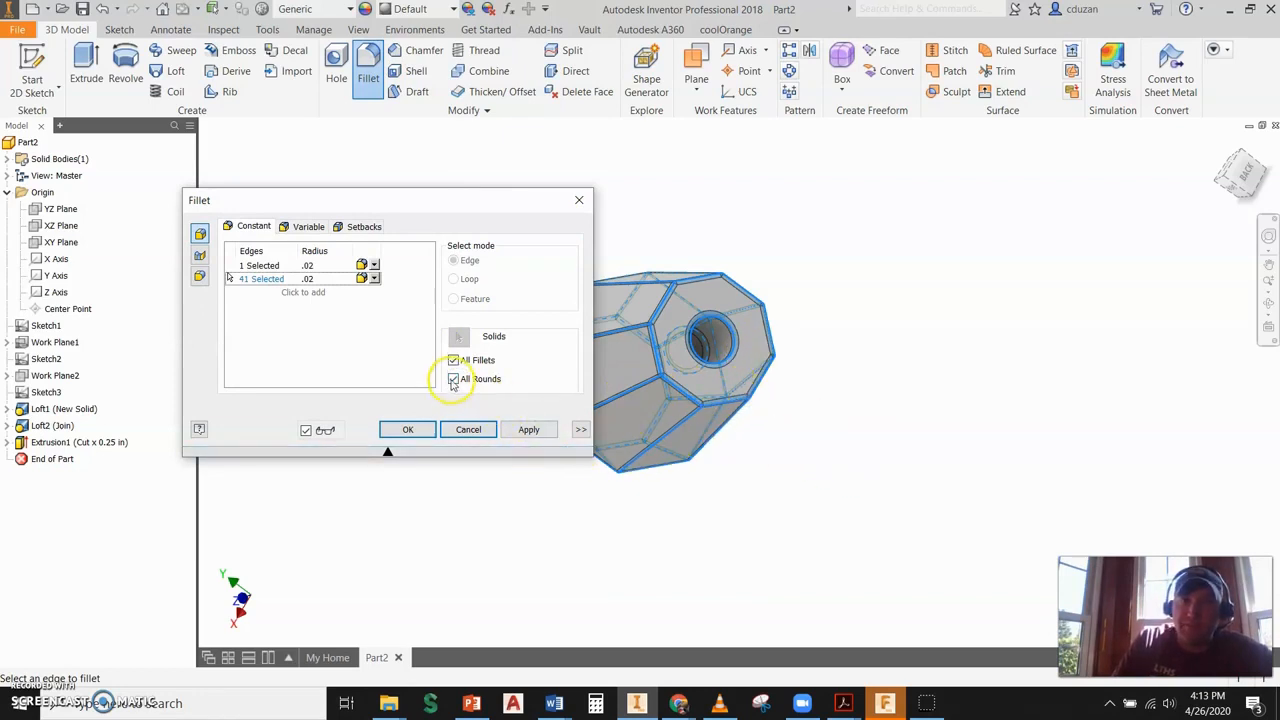
left_click(453, 379)
left_click(453, 379)
left_click(454, 359)
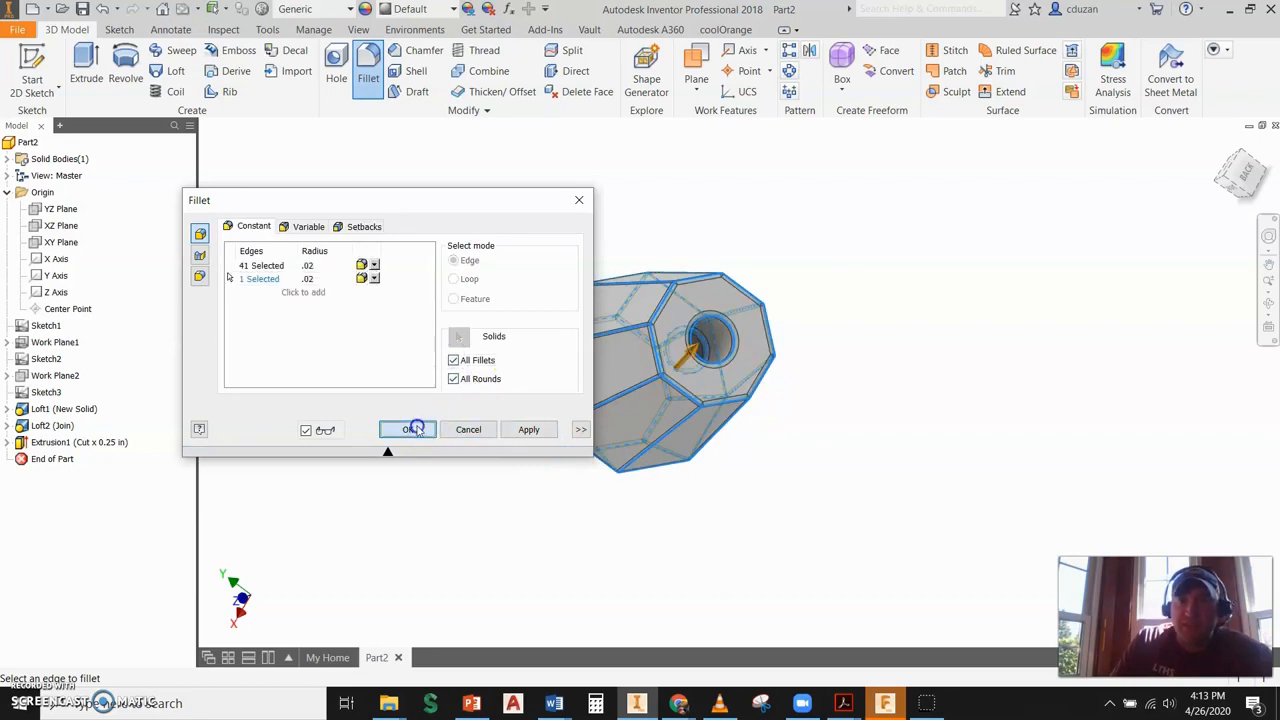
left_click(407, 429)
middle_click_drag(831, 363, 1052, 363, "shift")
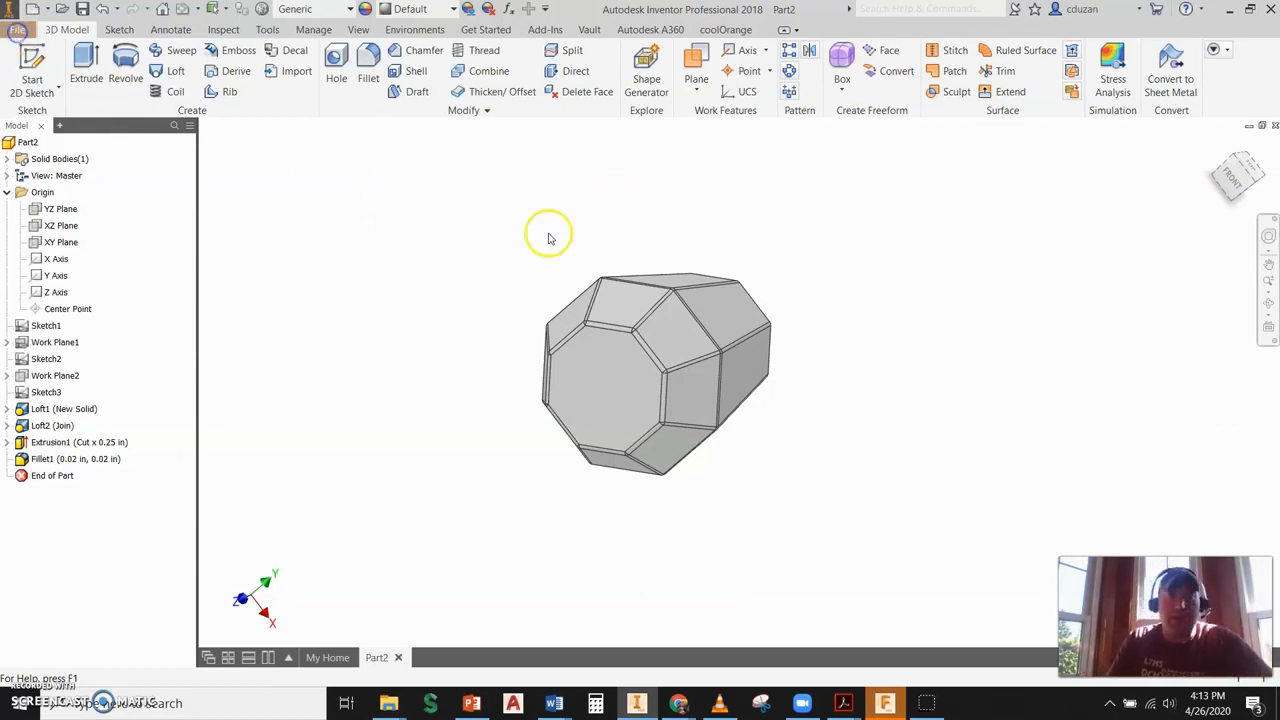
Step: Create a new part from the Standard (in).ipt template and start a 2D sketch on its XY plane
left_click(60, 92)
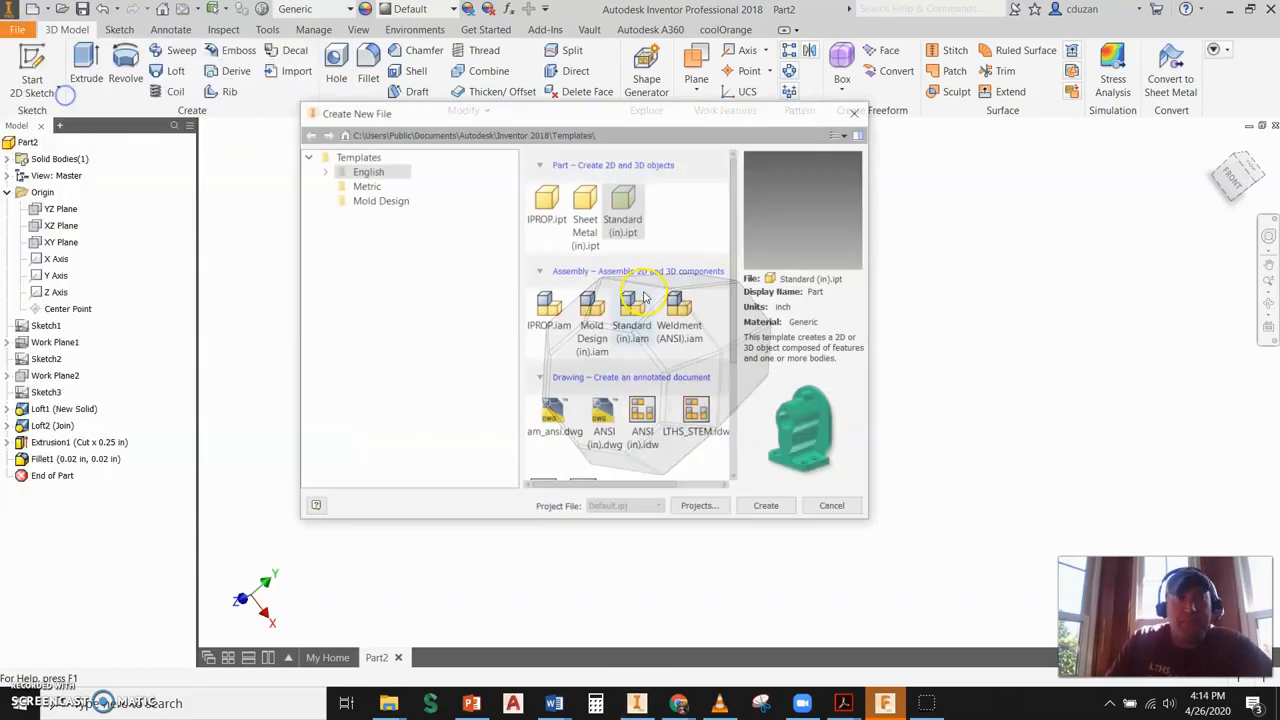
left_click(766, 506)
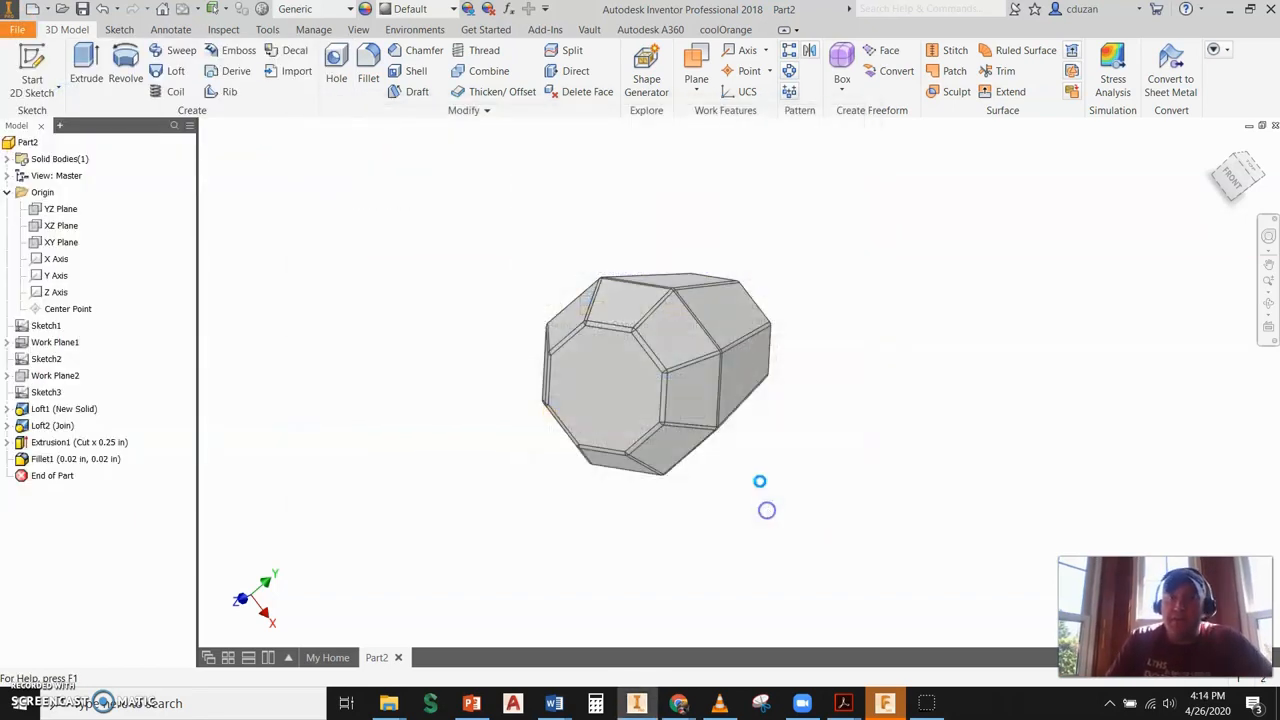
left_click(32, 76)
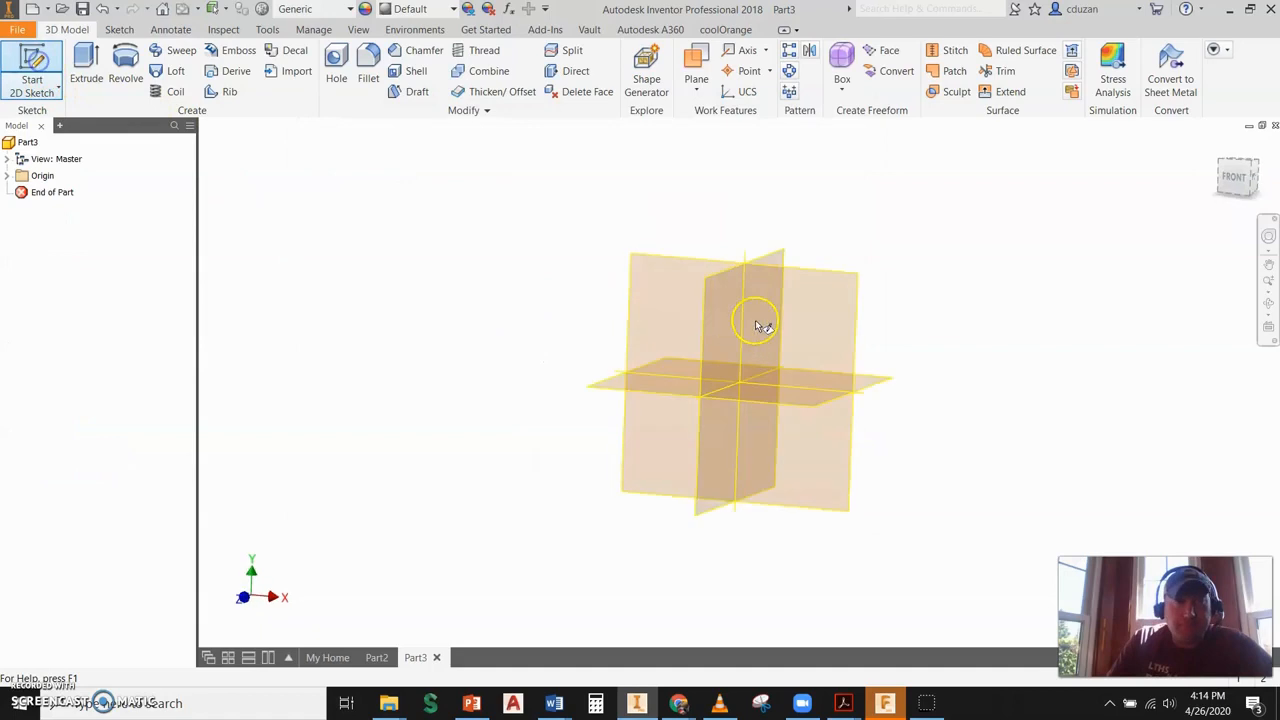
left_click(686, 218)
Step: Sketch a 1.5 in diameter circle centred on the origin and finish the sketch
left_click(126, 62)
left_click(740, 382)
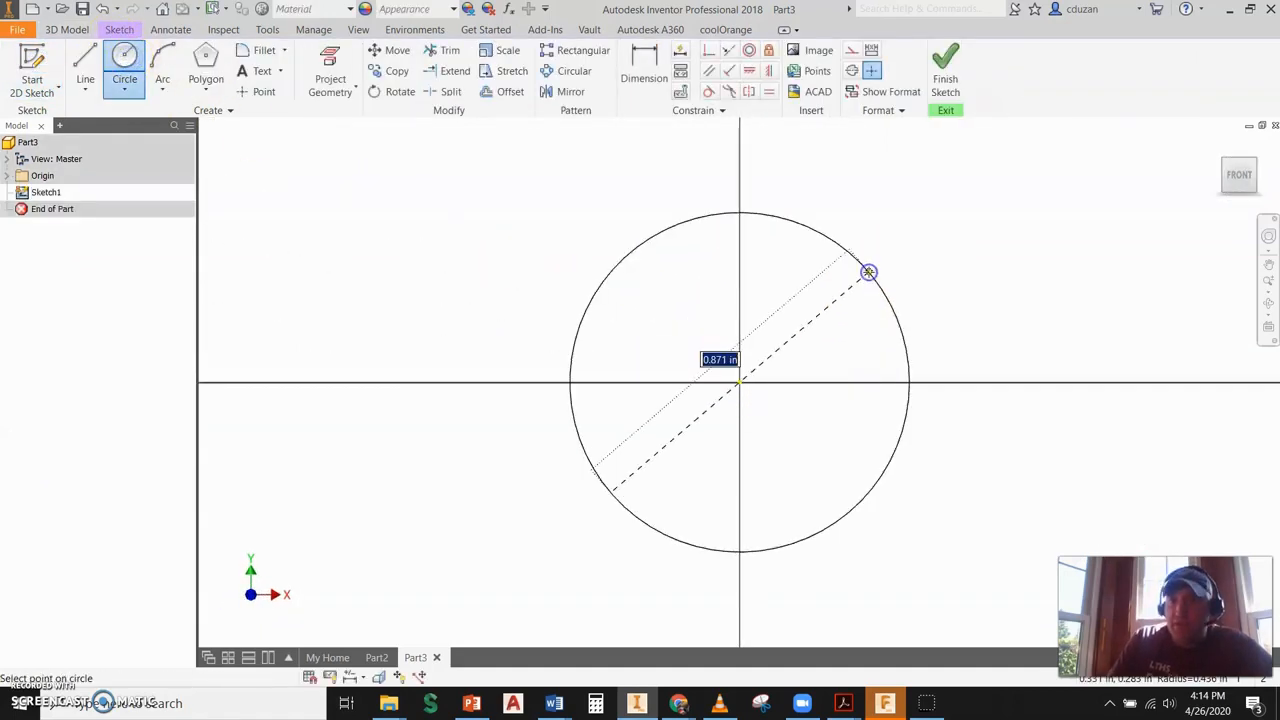
type("1.5")
key("Return")
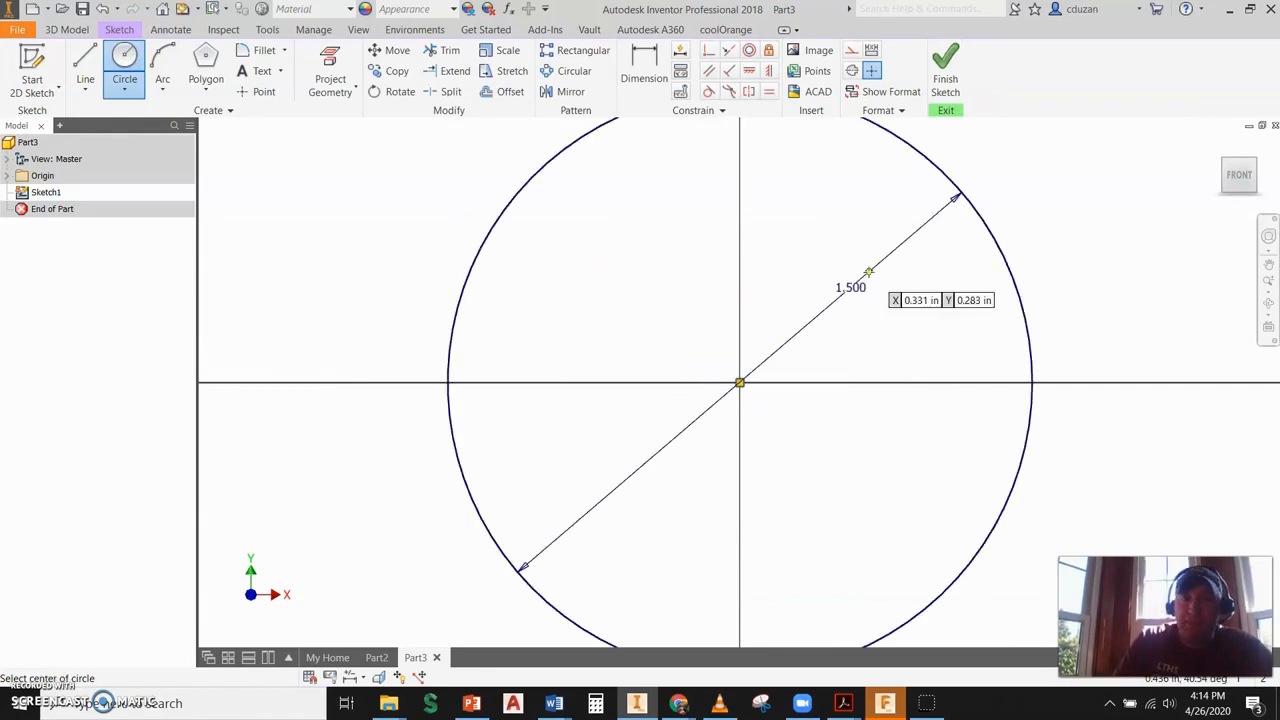
left_click(945, 70)
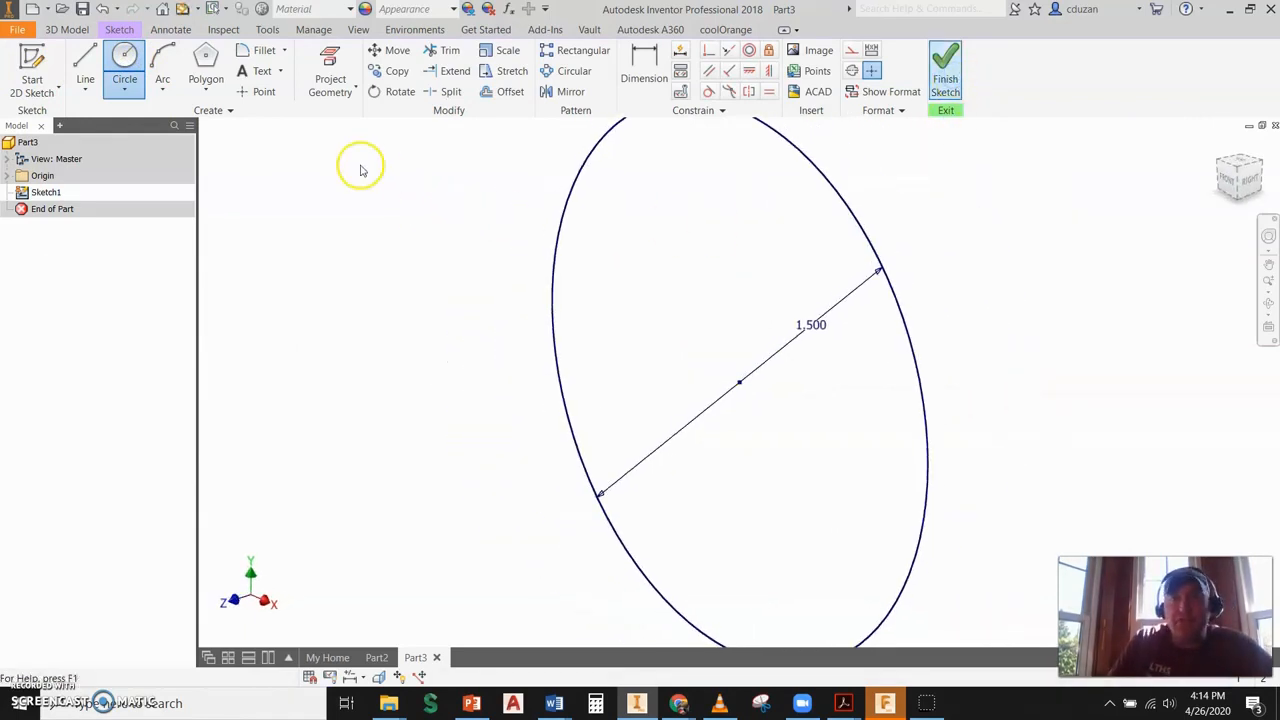
Step: Extrude the circle 0.0625 in into a thin solid disc
left_click(86, 66)
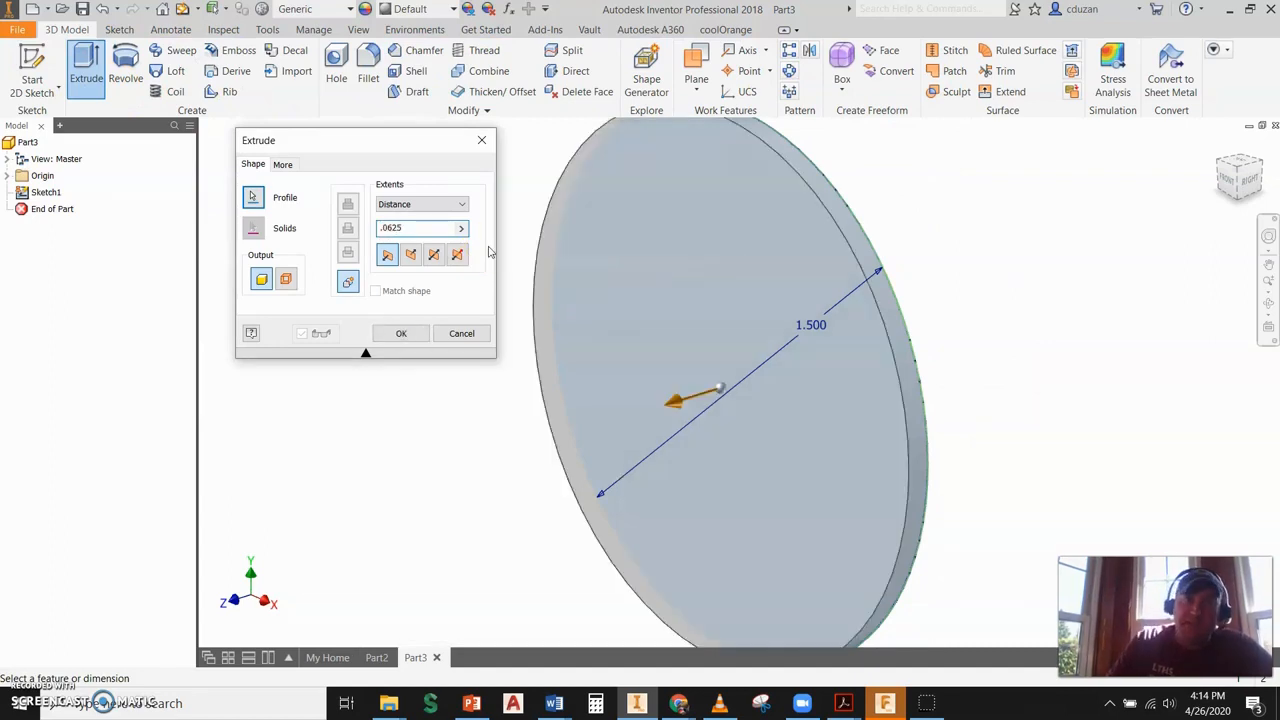
left_click(396, 334)
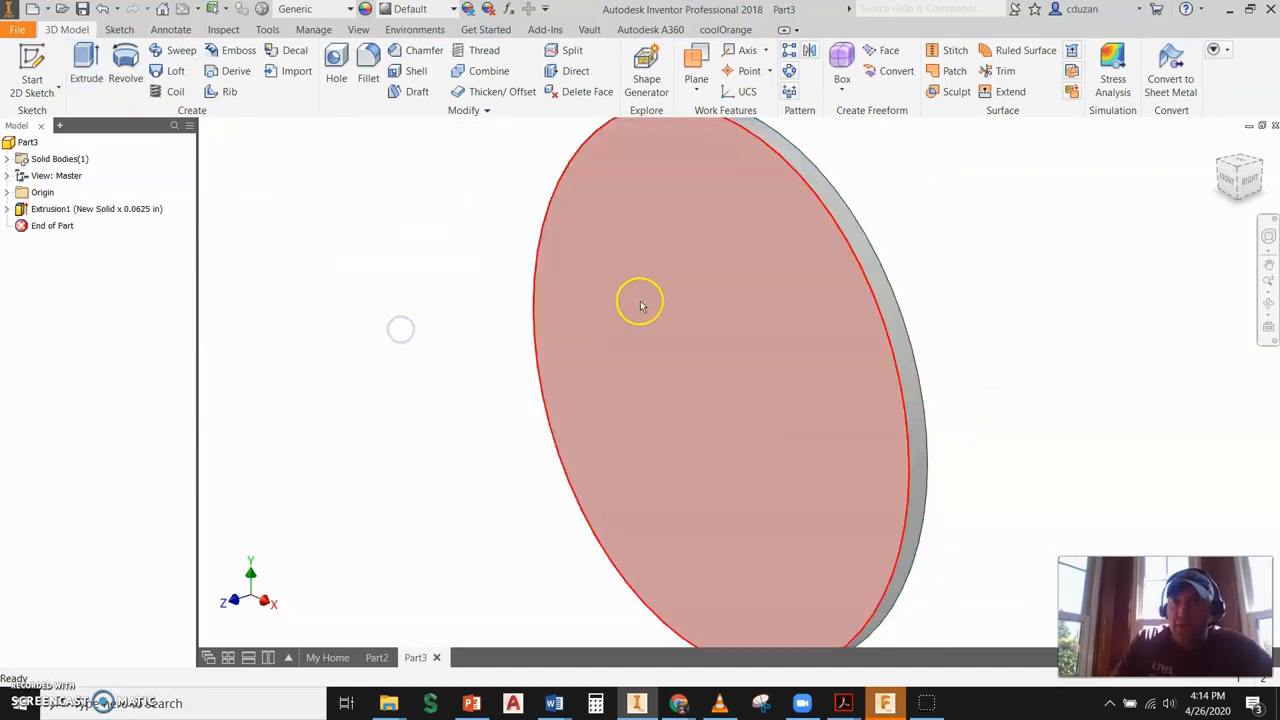
scroll(640, 297, "down", 3)
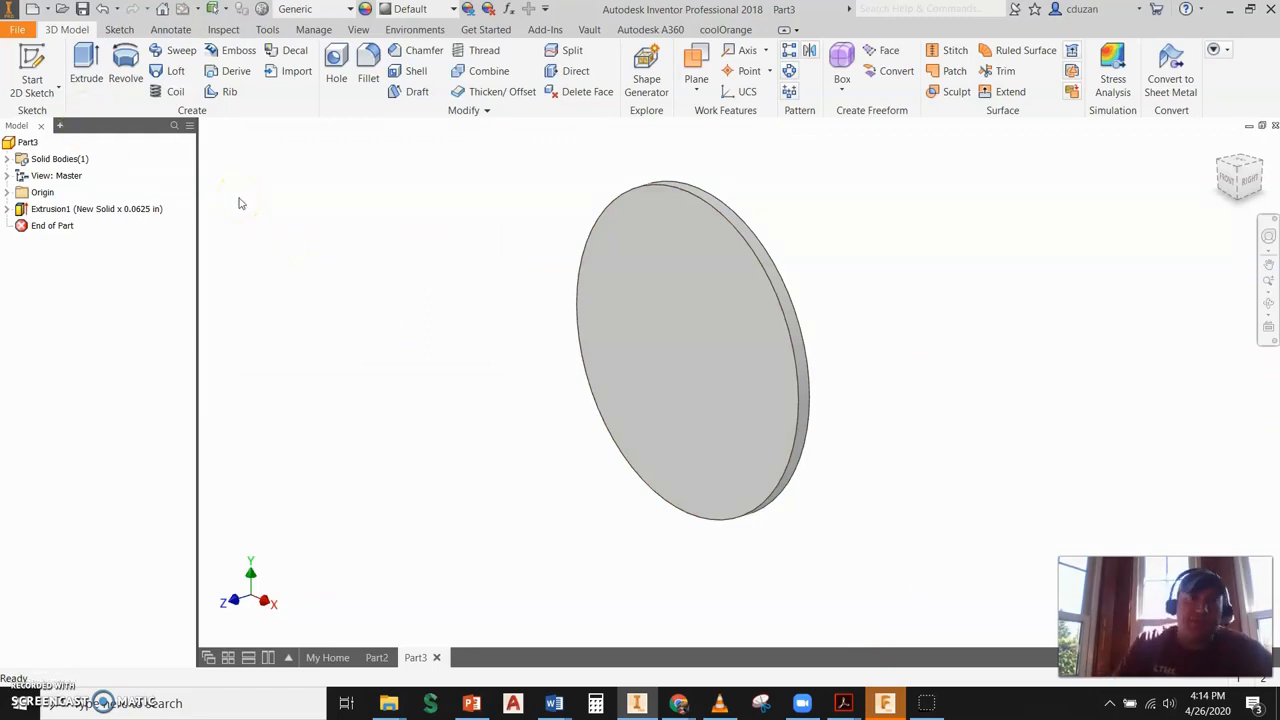
Step: Sketch a 0.1875 in diameter circle centred on the disc's front face and finish the sketch
left_click(32, 76)
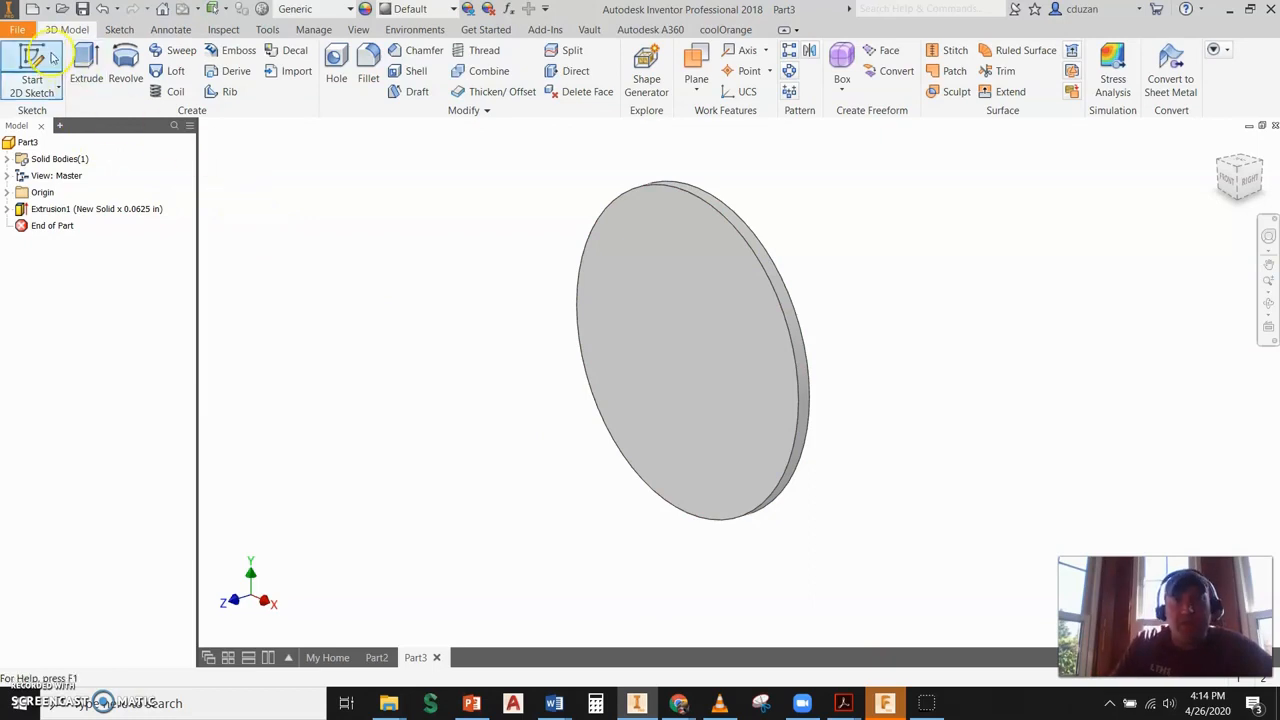
left_click(640, 285)
left_click(124, 60)
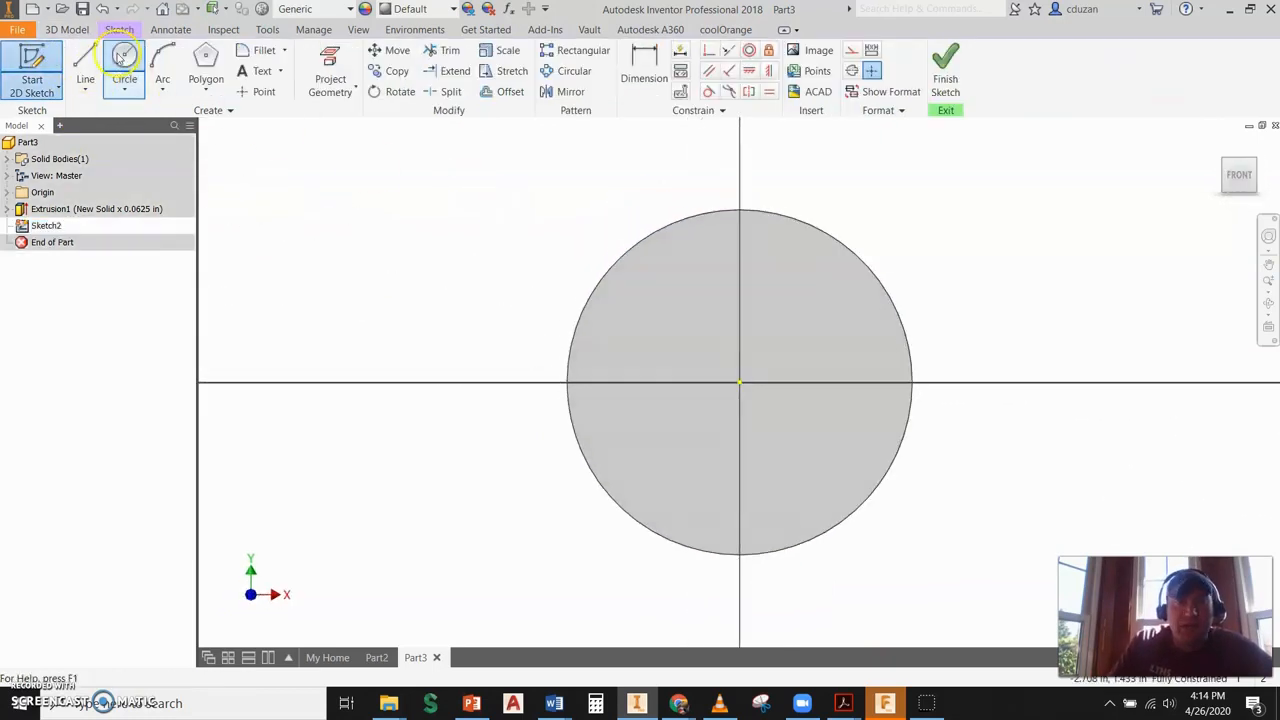
left_click(740, 382)
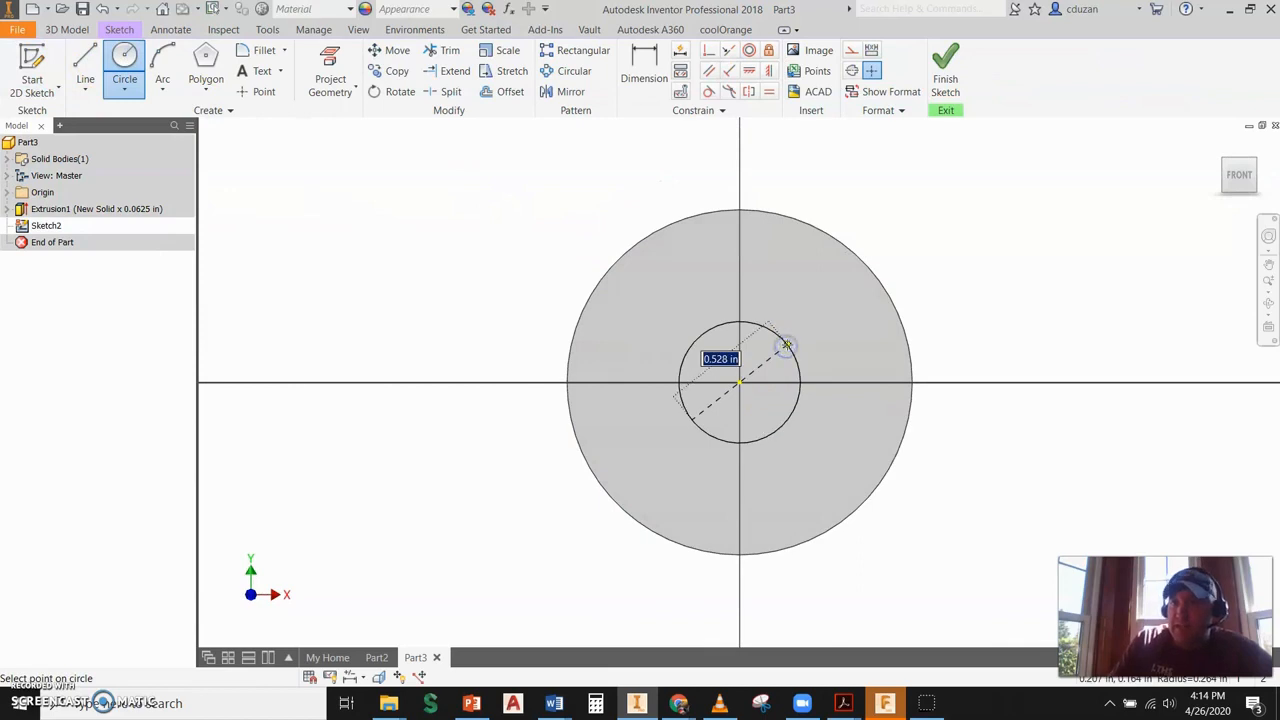
type(".1875")
key("Return")
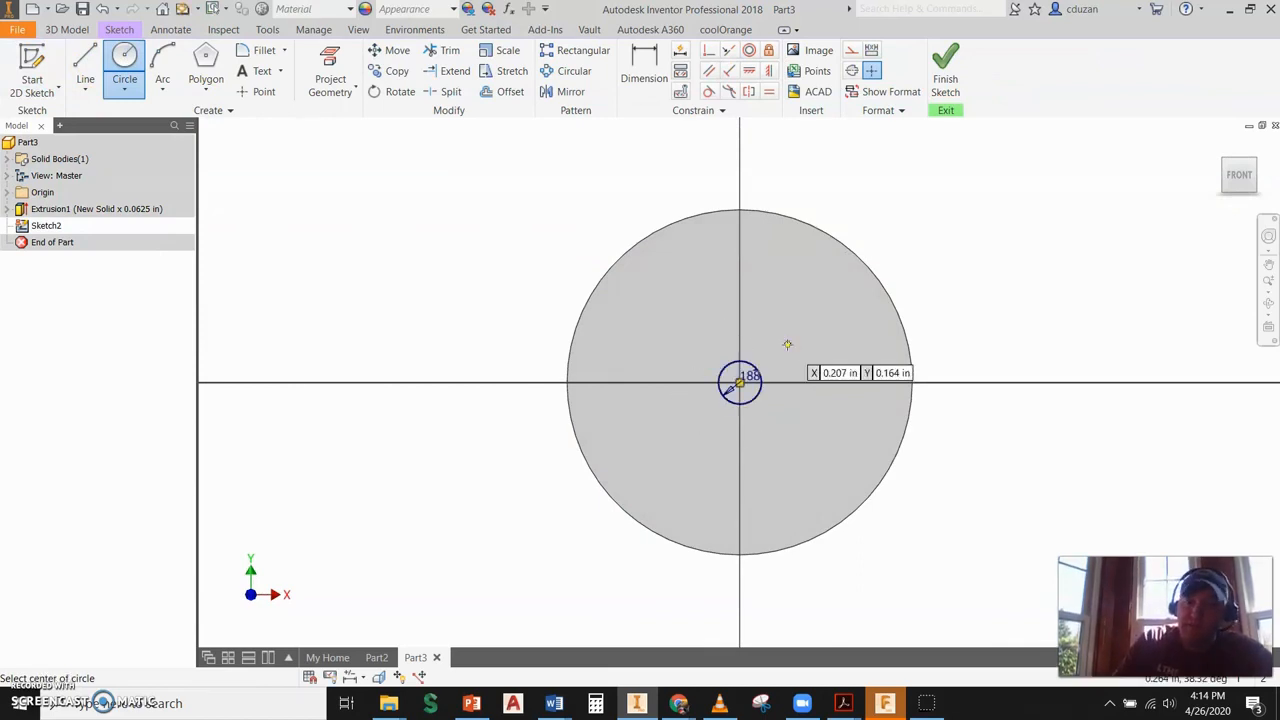
left_click(950, 75)
Step: Extrude the small circle 0.25 in outward from the disc as a joined post
left_click(88, 72)
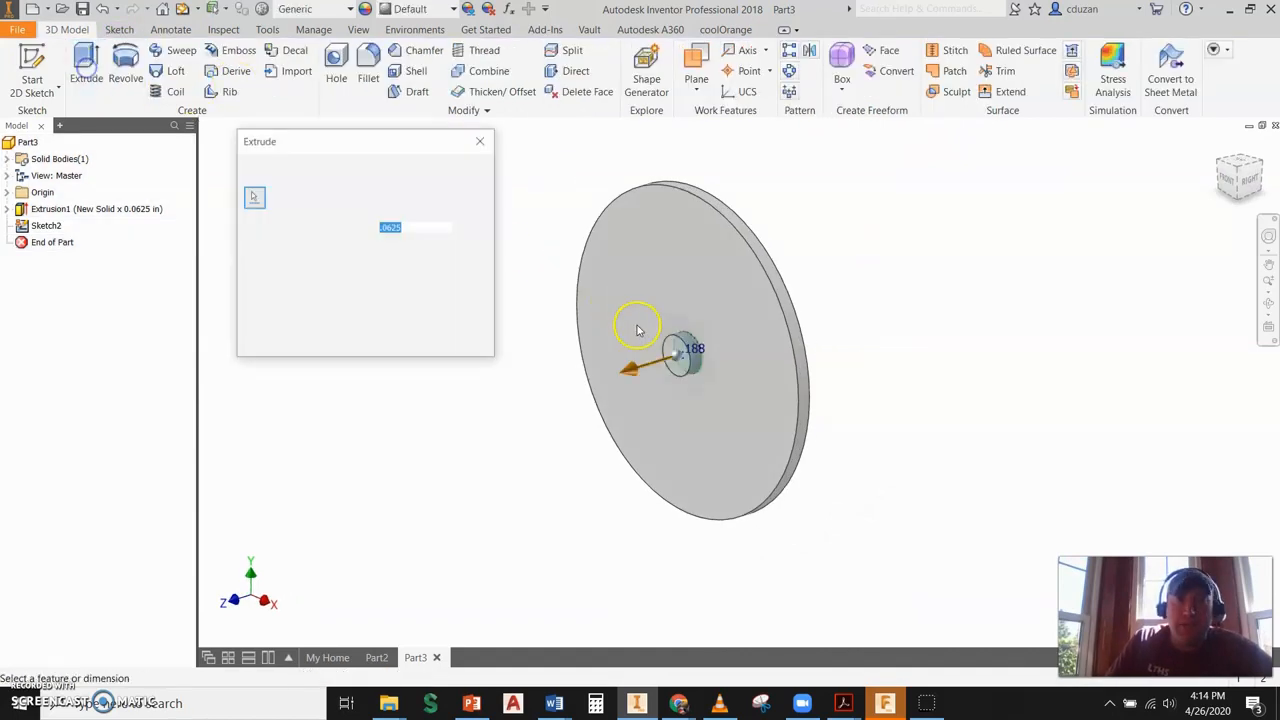
type(".25")
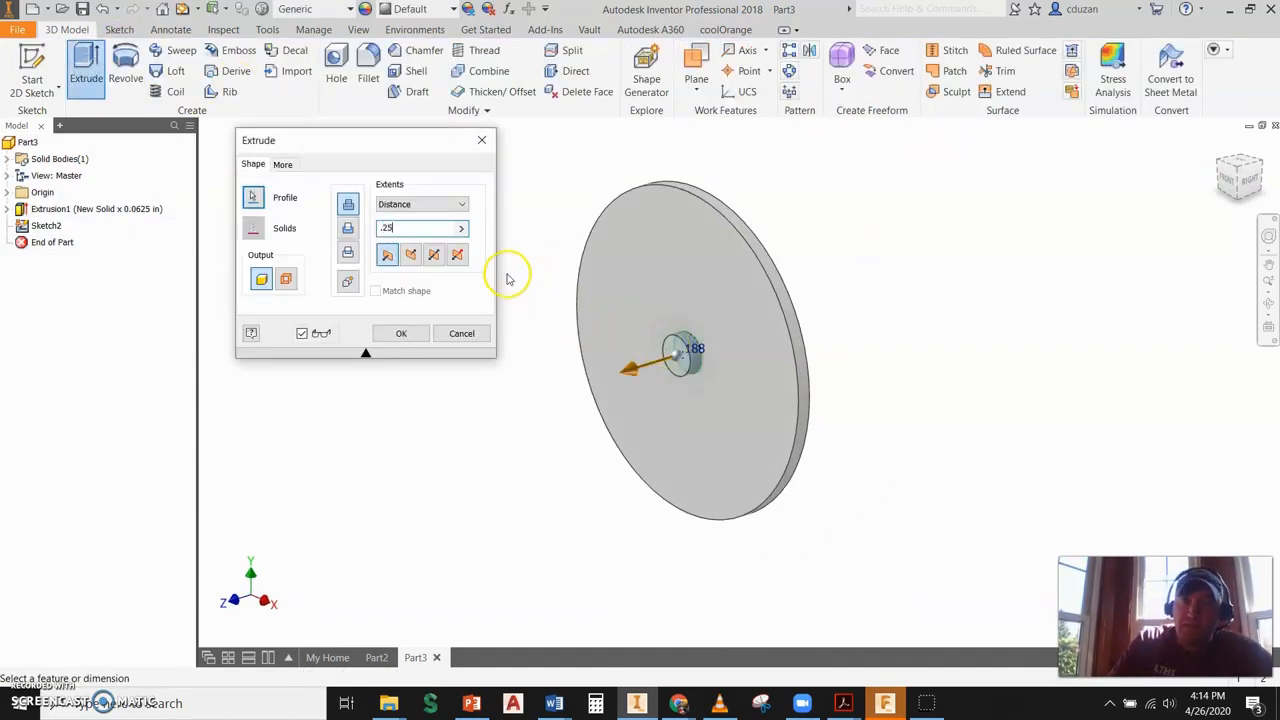
key("Return")
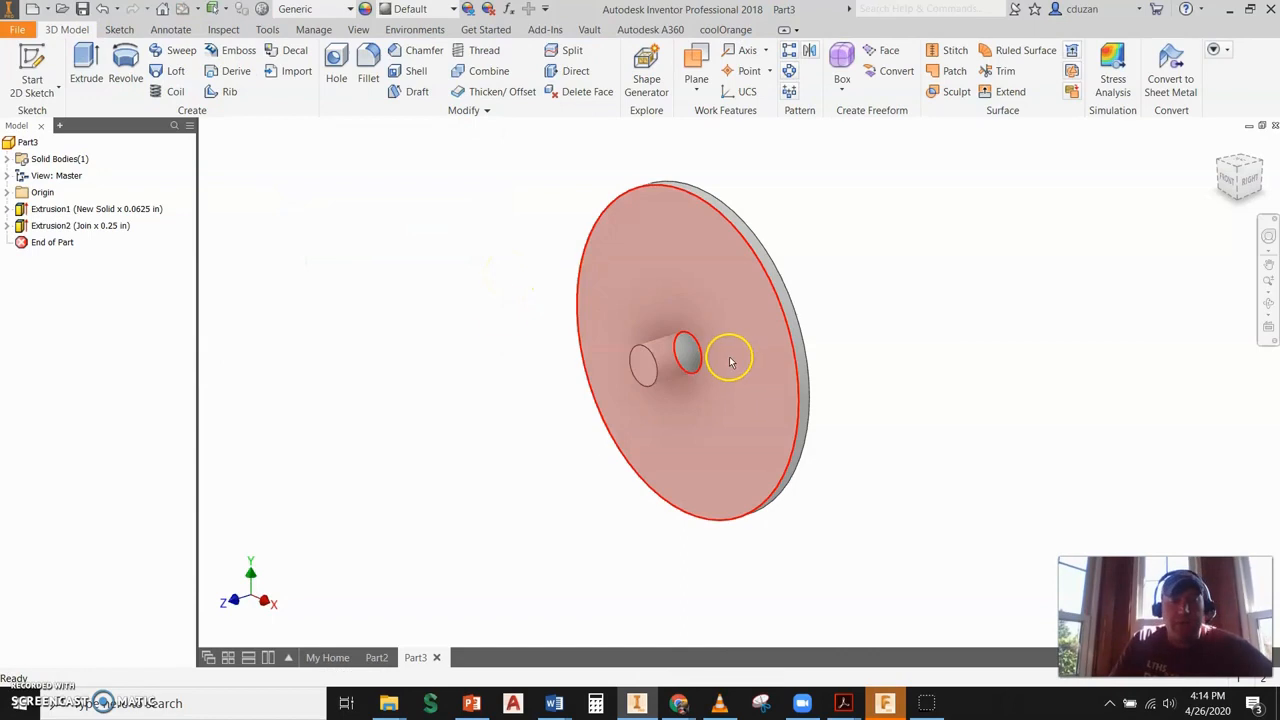
Step: Make the YZ origin plane visible and start a 2D sketch on it, with the view rotated so the post points upward
left_click(8, 192)
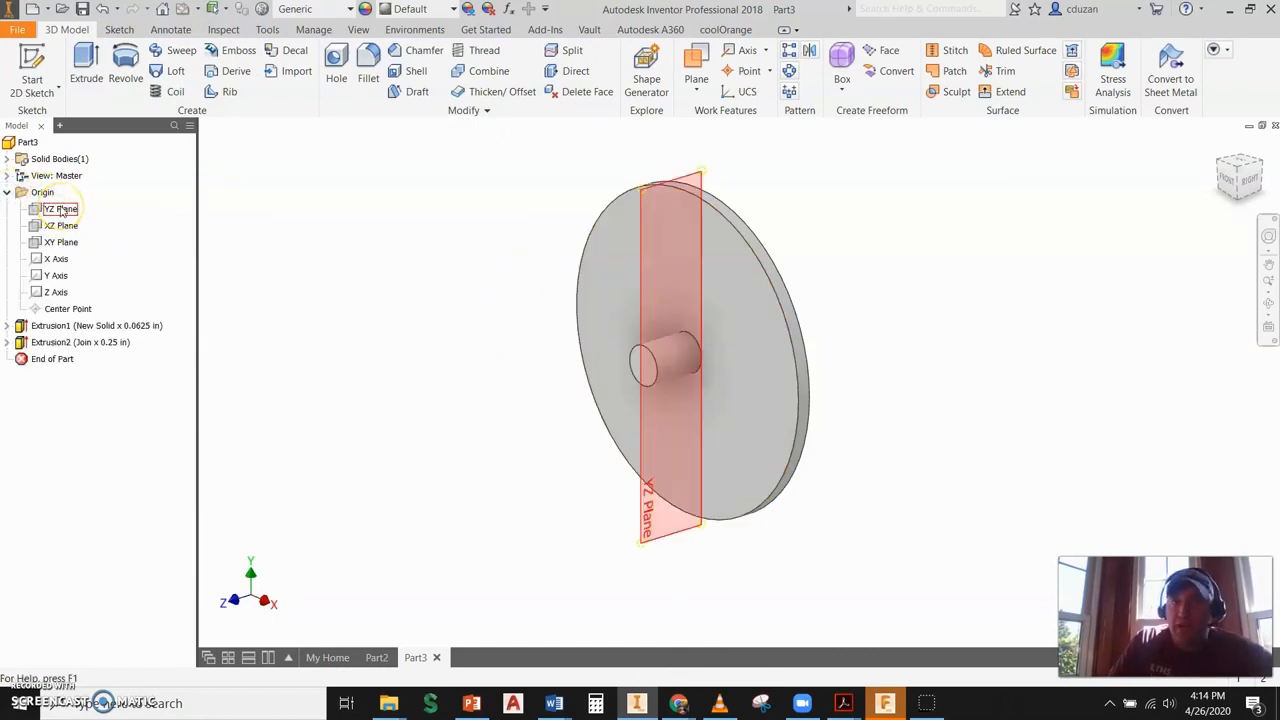
left_click(63, 228)
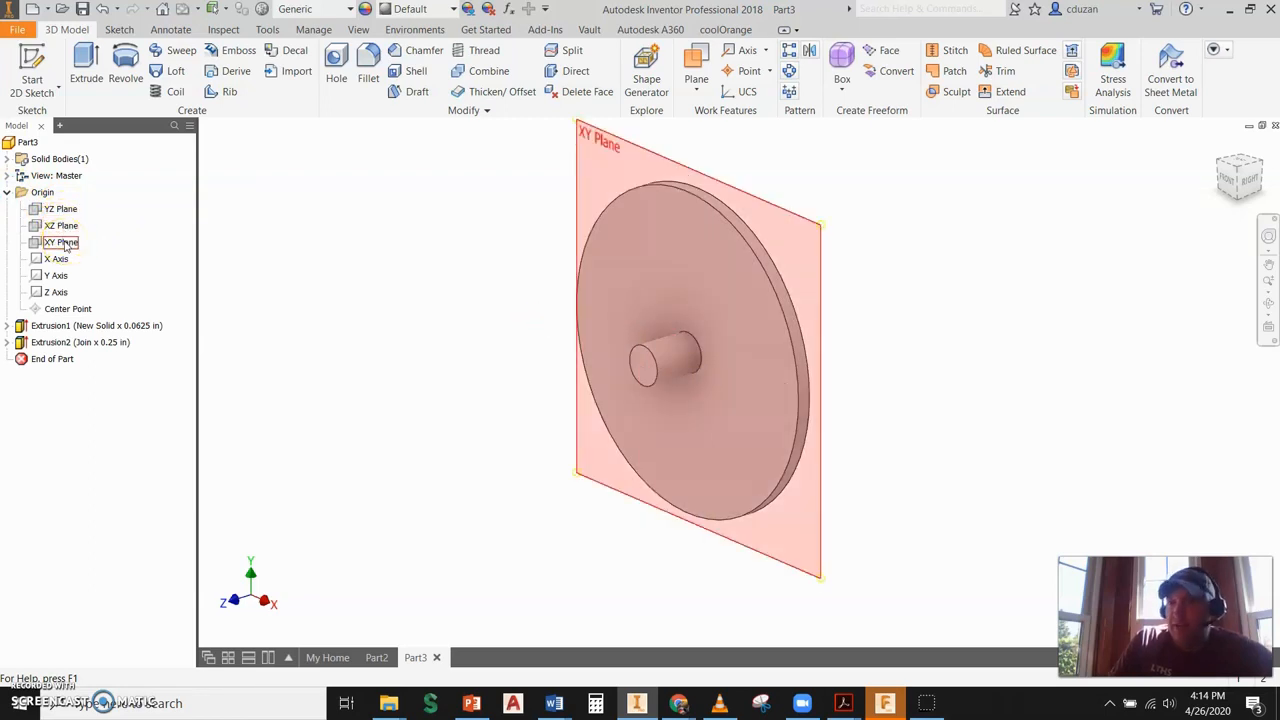
left_click(62, 210)
right_click(63, 212)
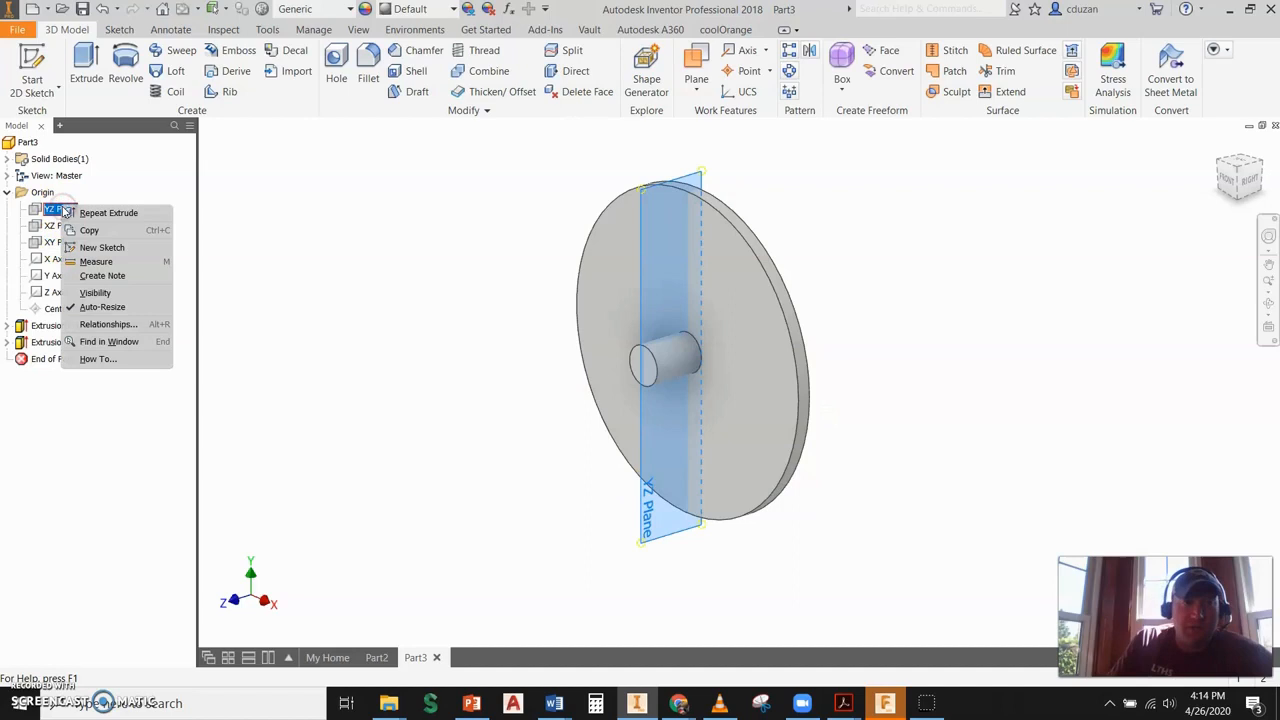
left_click(90, 292)
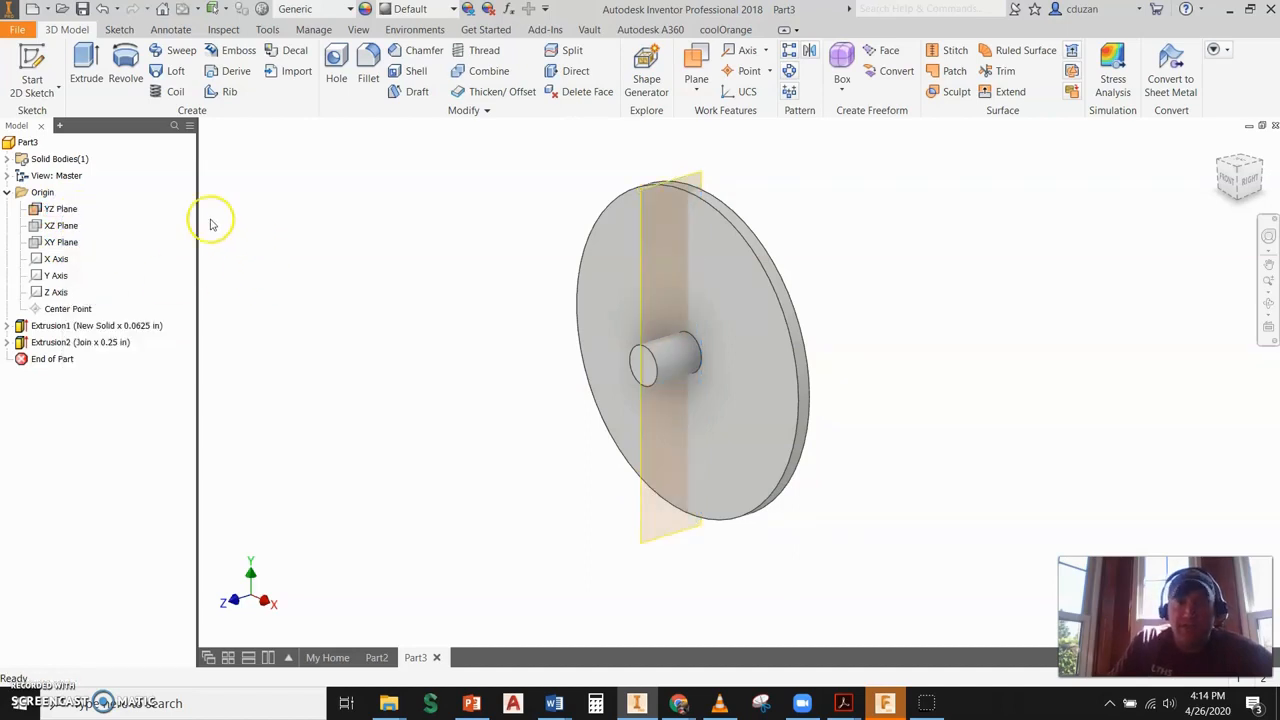
left_click(33, 85)
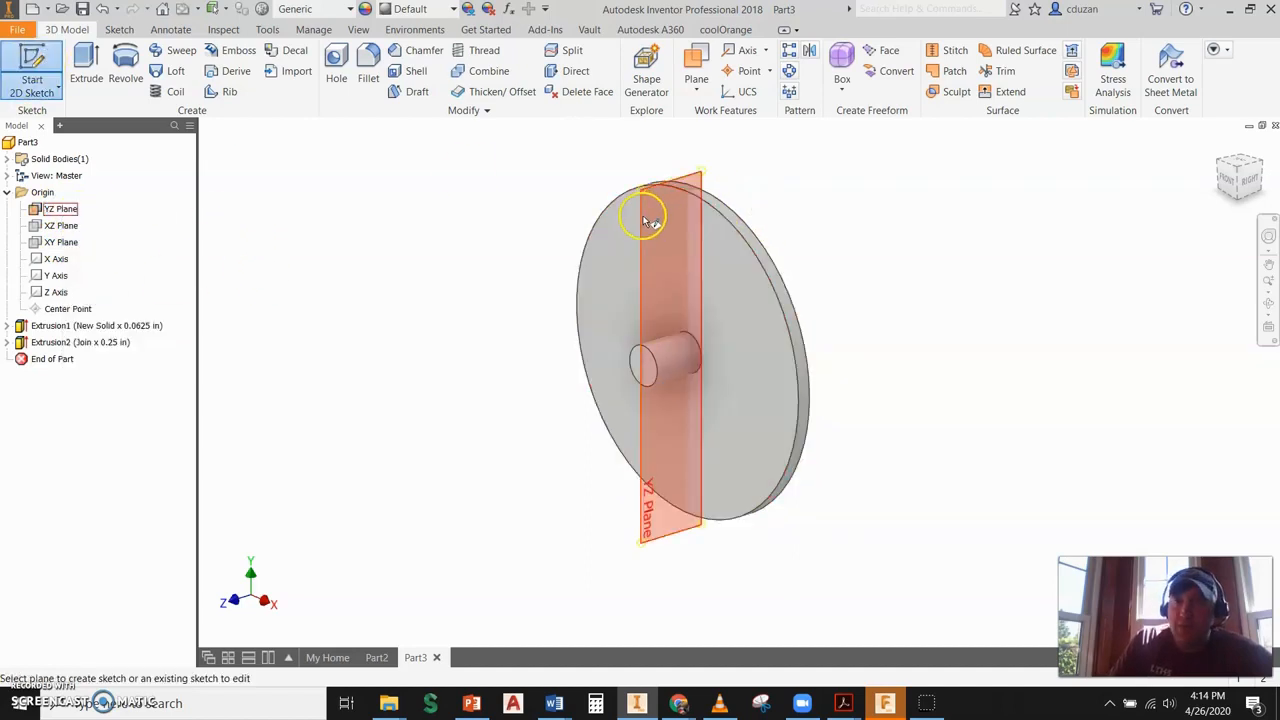
left_click(650, 222)
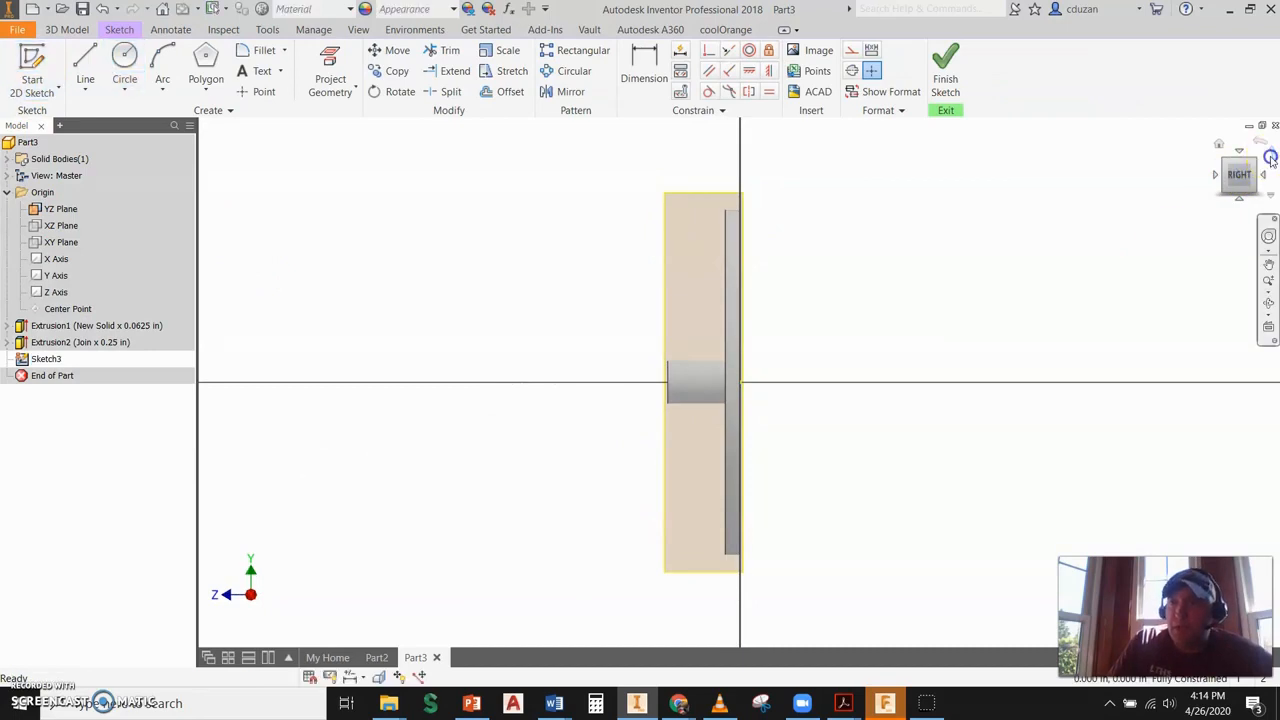
left_click(1270, 157)
Step: Sketch a 0.75 in diameter circle below the disc, in line with the post
left_click(124, 62)
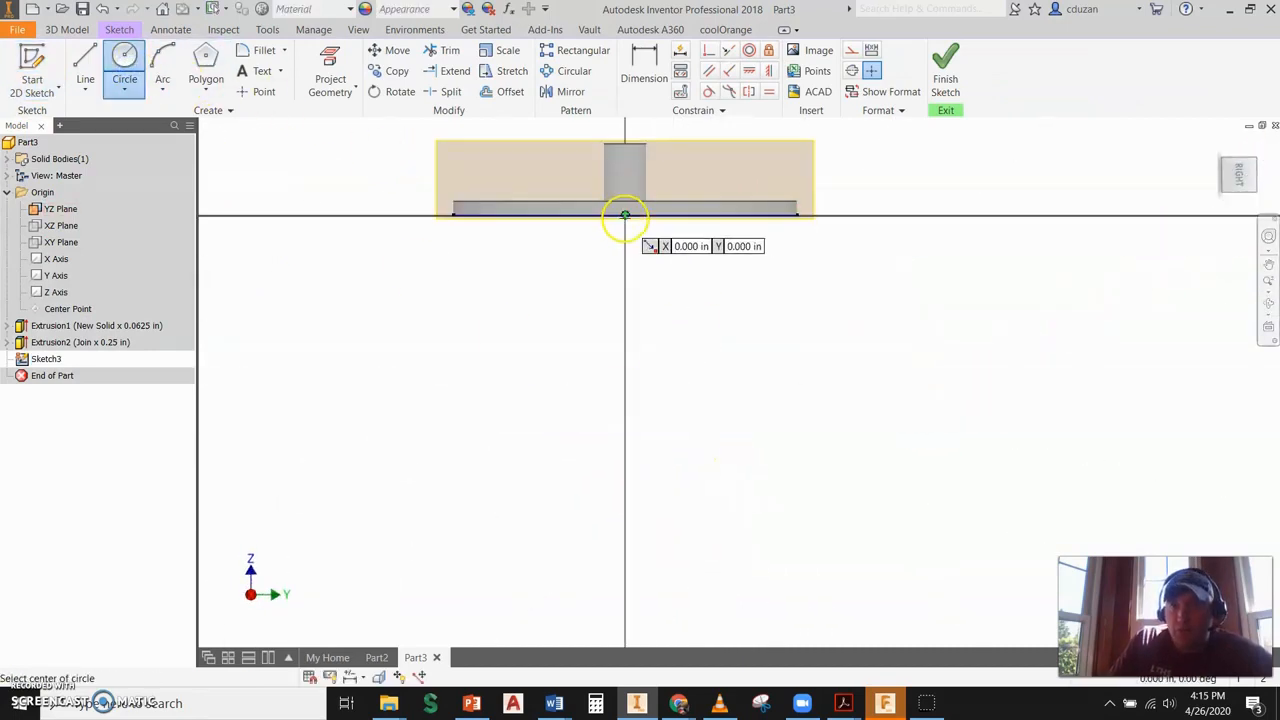
left_click(625, 340)
key("BackSpace")
type(".75")
key("Return")
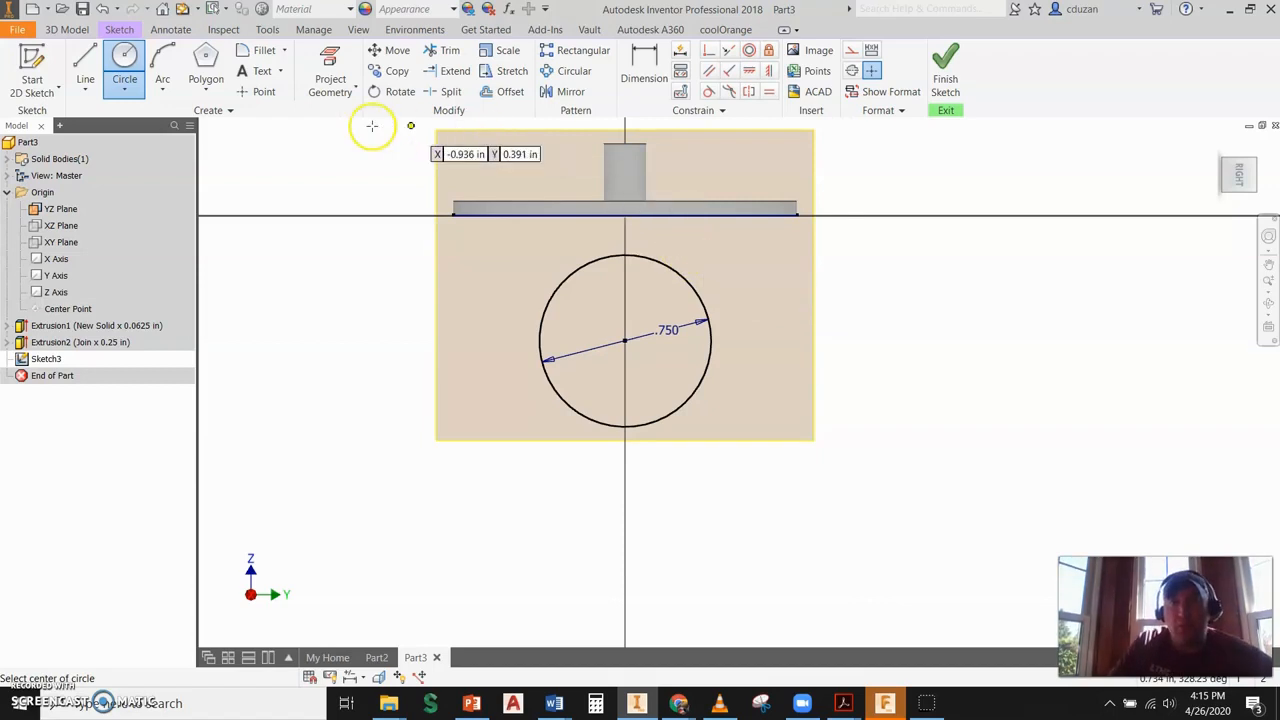
Step: Dimension the circle's centre 0.5 in below the disc's underside
left_click(644, 65)
left_click(626, 216)
left_click(624, 340)
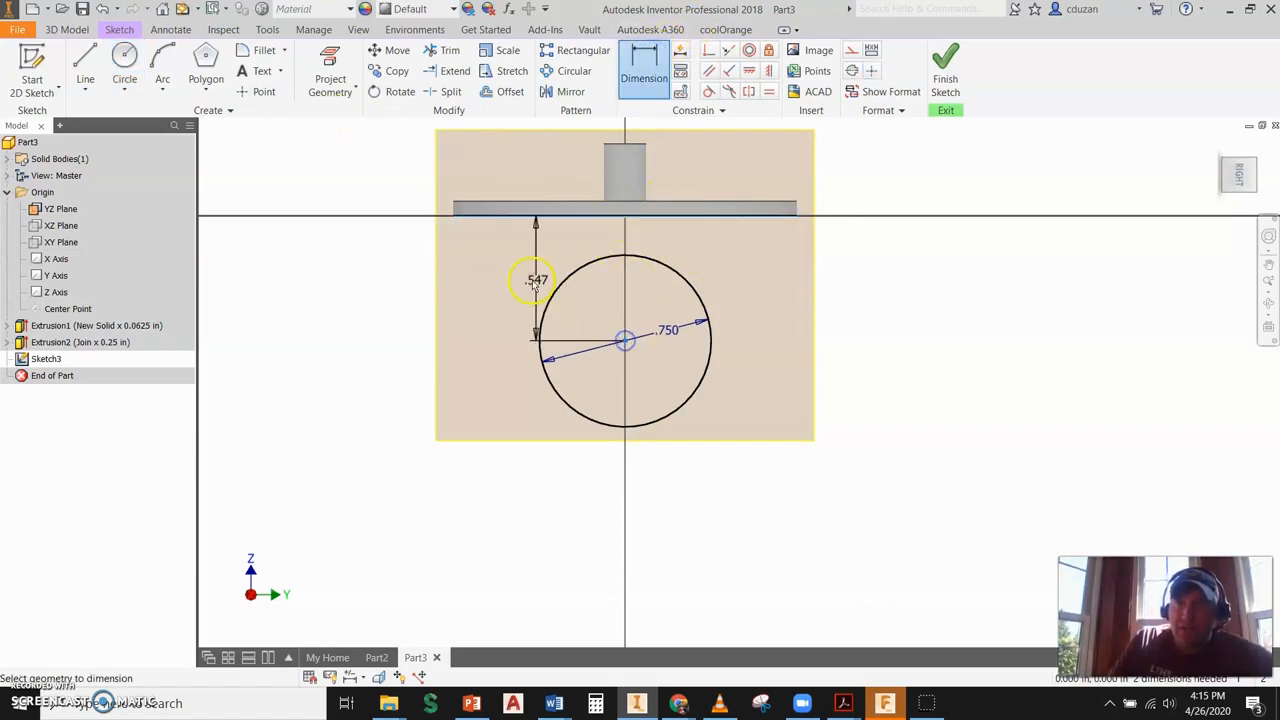
left_click(522, 282)
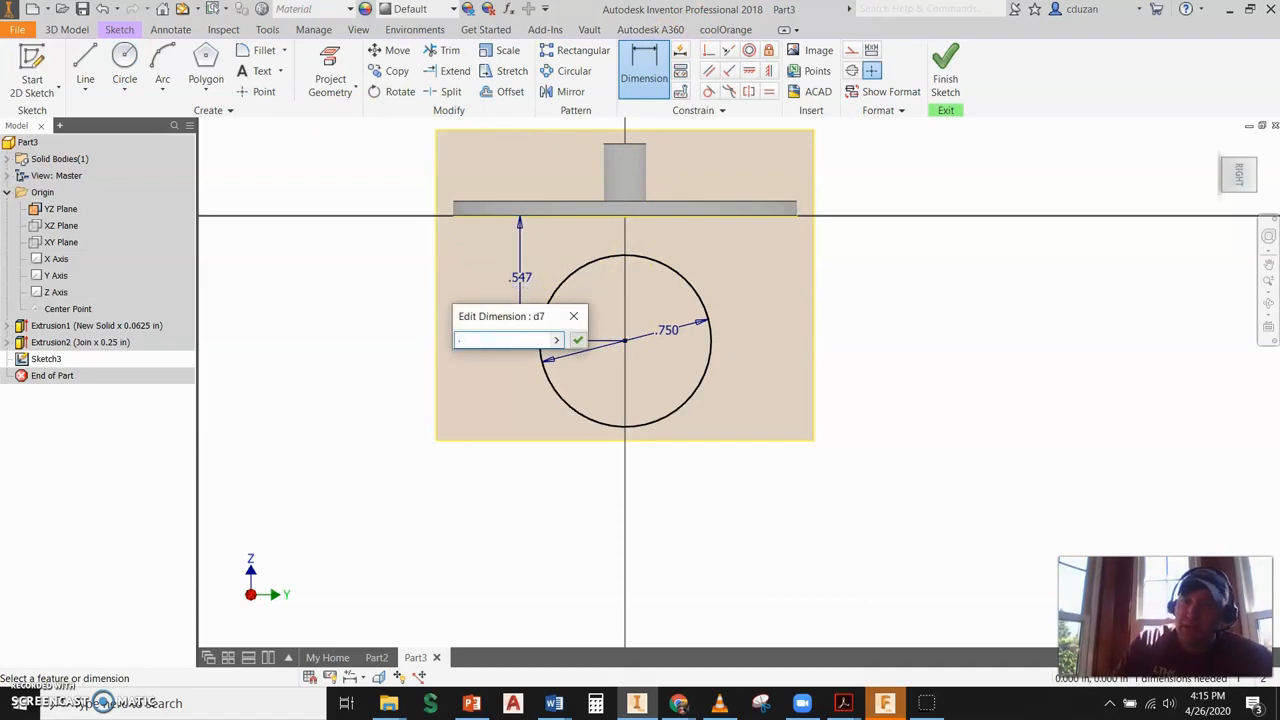
type(".5")
key("Return")
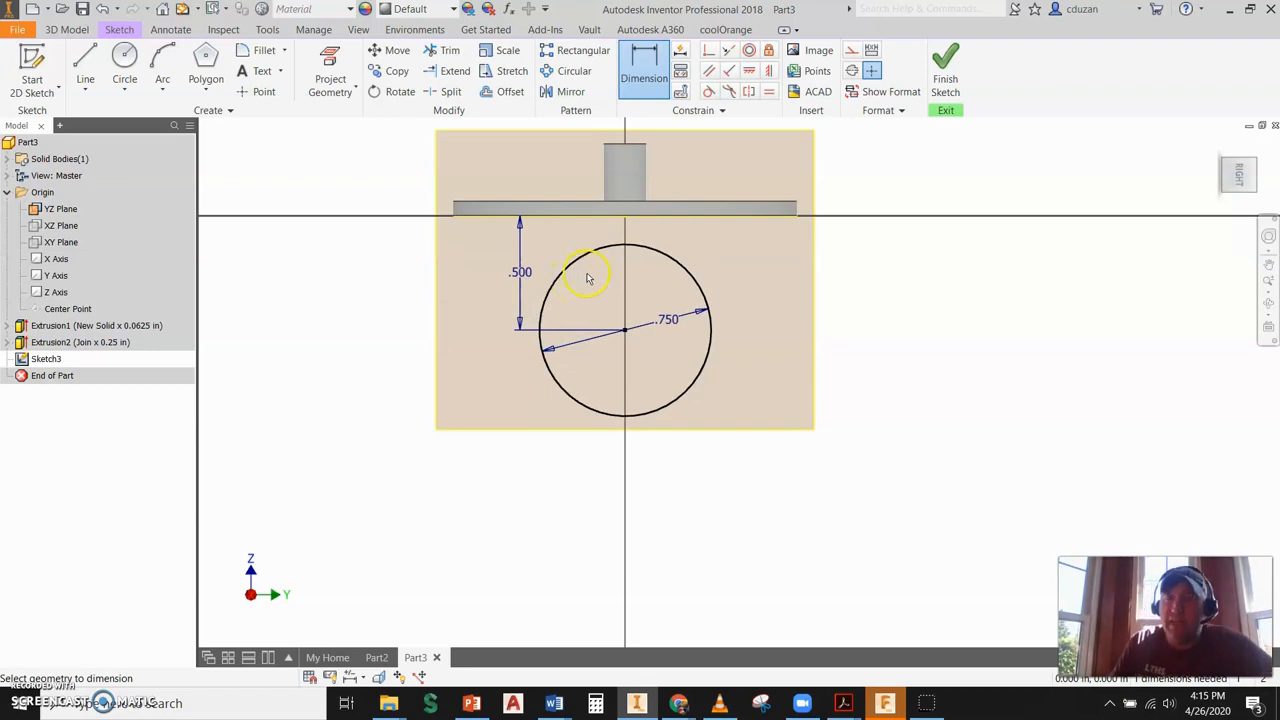
Step: Draw a 0.25 in line from the origin along the disc's underside, continuing into a slanted line down past the circle's side
left_click(99, 72)
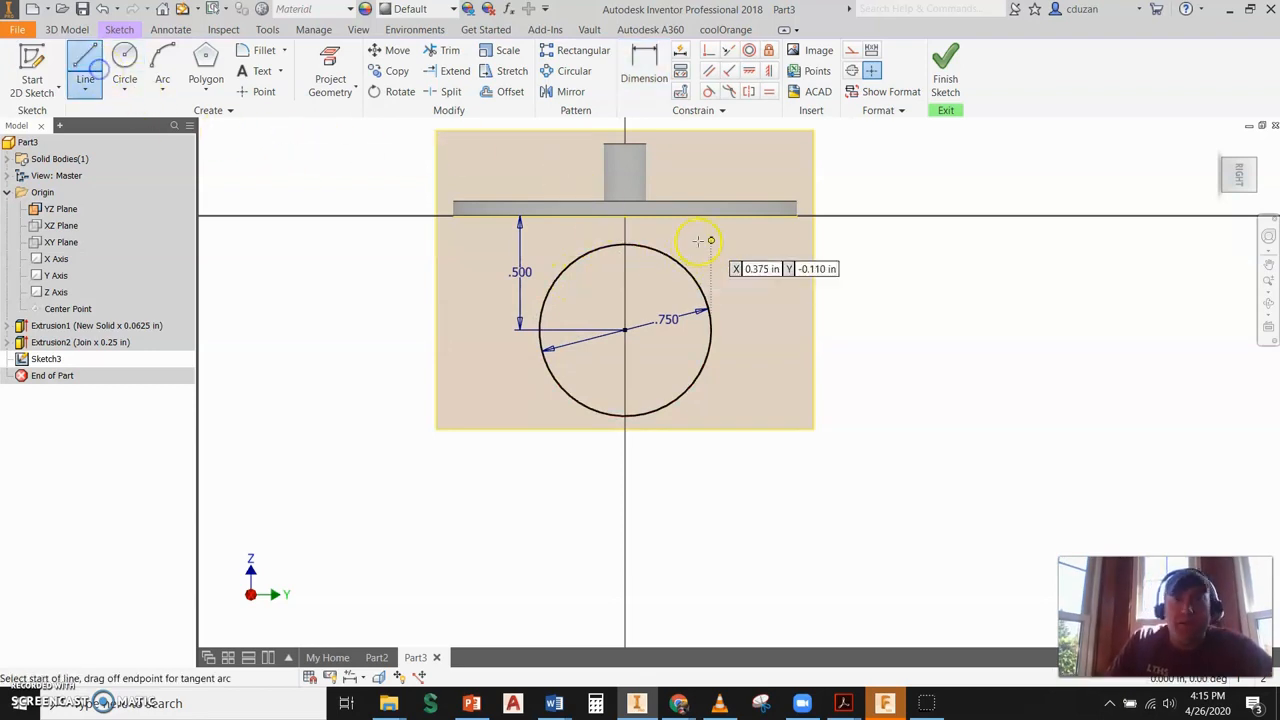
left_click(625, 217)
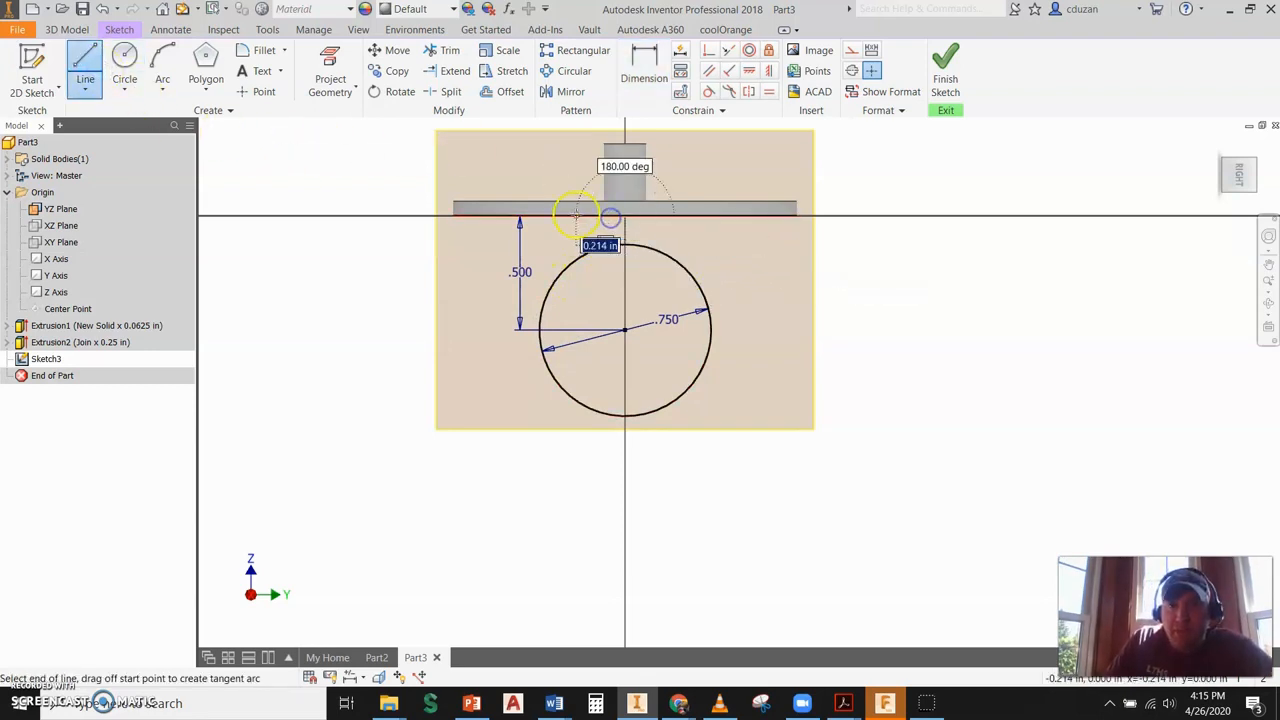
type(".25")
key("Return")
left_click(486, 401)
key("Escape")
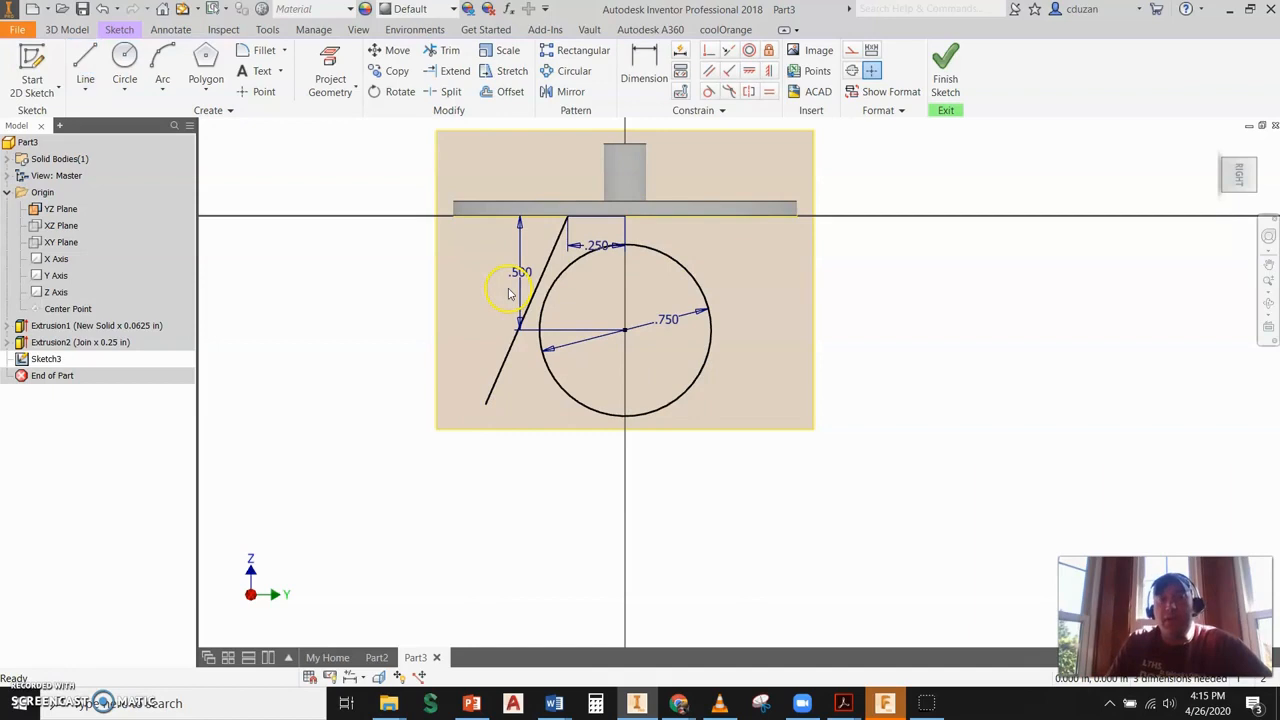
left_click(770, 52)
left_click(644, 333)
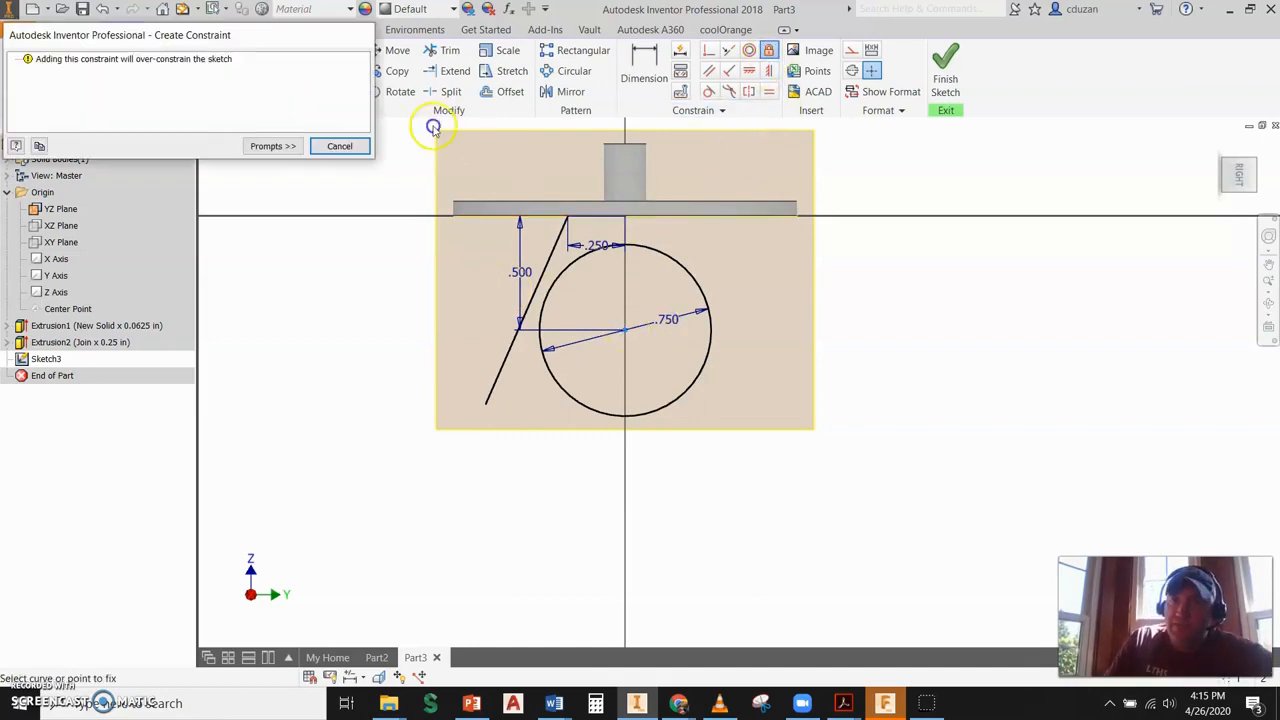
left_click(340, 146)
Step: Apply a vertical constraint aligning the circle's centre with the centre of the disc's underside
left_click(772, 70)
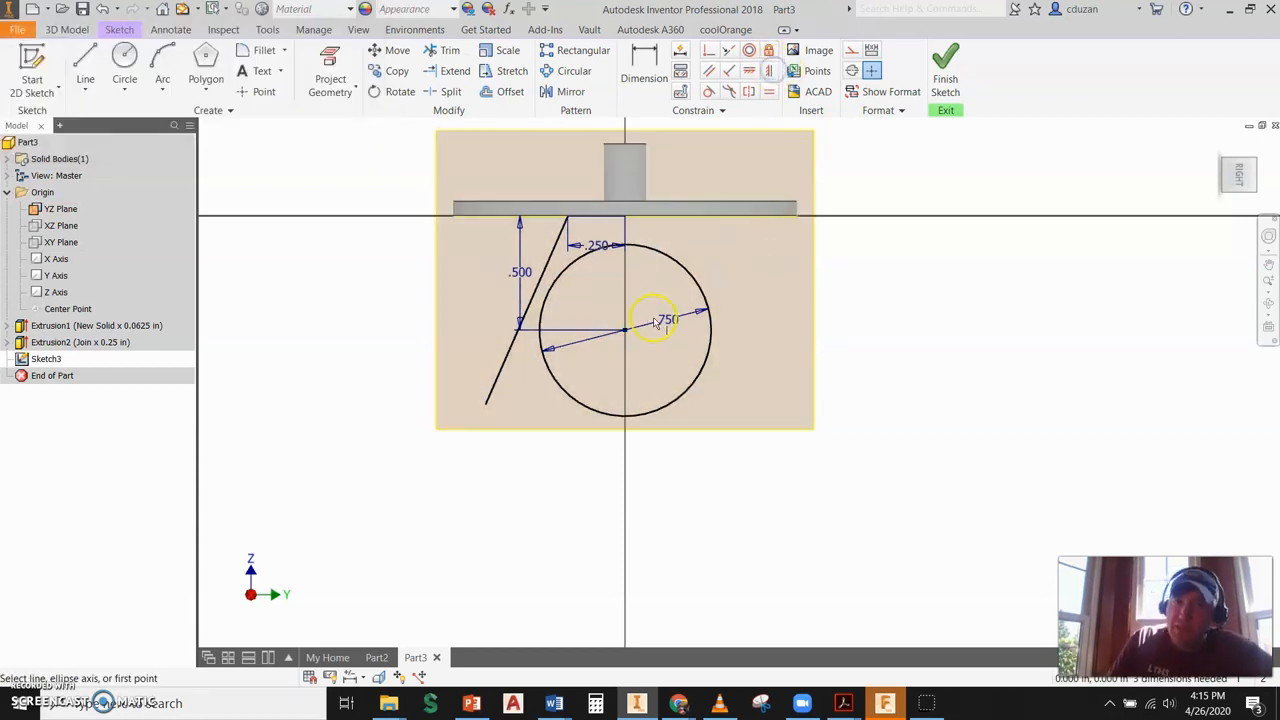
left_click(628, 208)
left_click(768, 72)
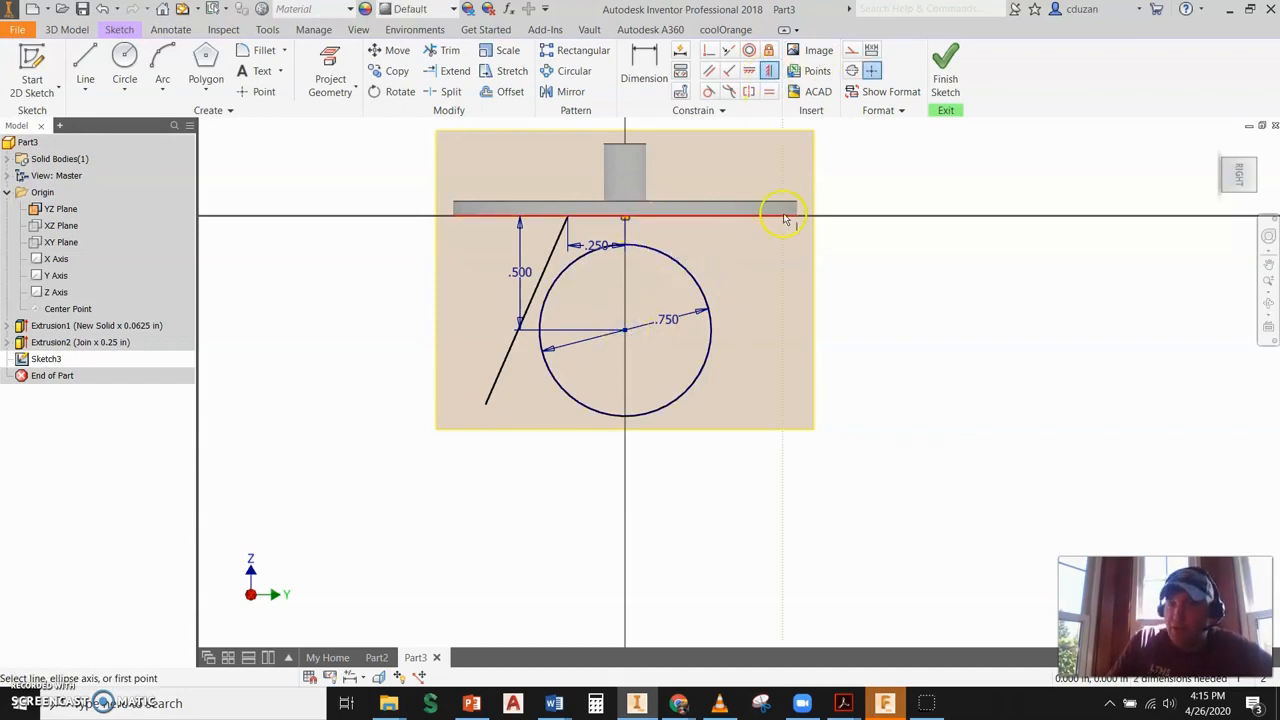
Step: Make the slanted line tangent to the circle and trim the excess below the tangent point
left_click(709, 93)
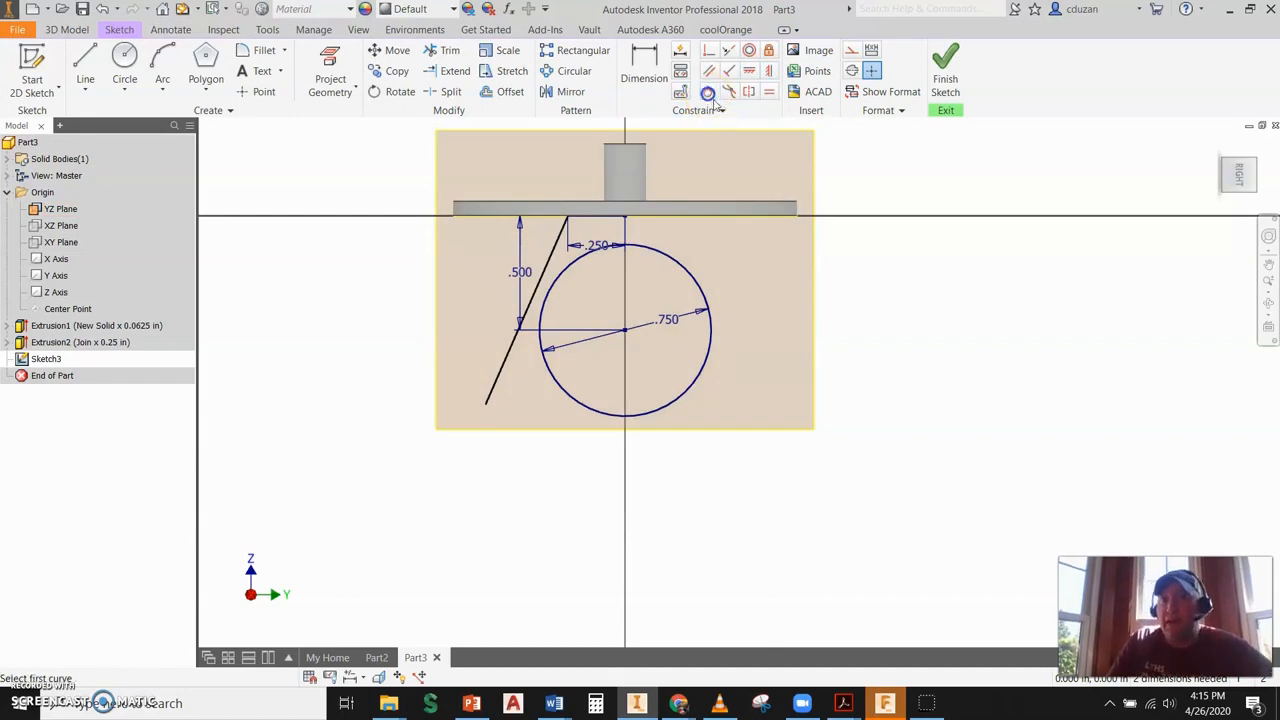
left_click(545, 281)
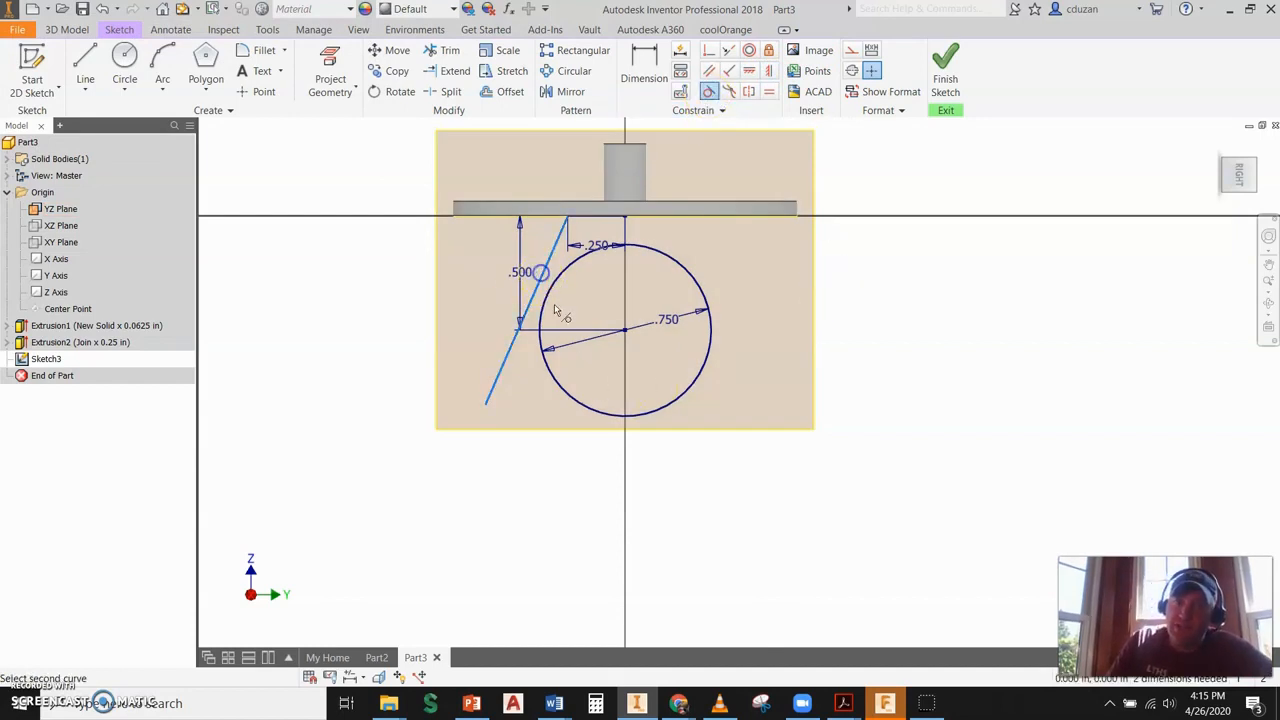
left_click(547, 300)
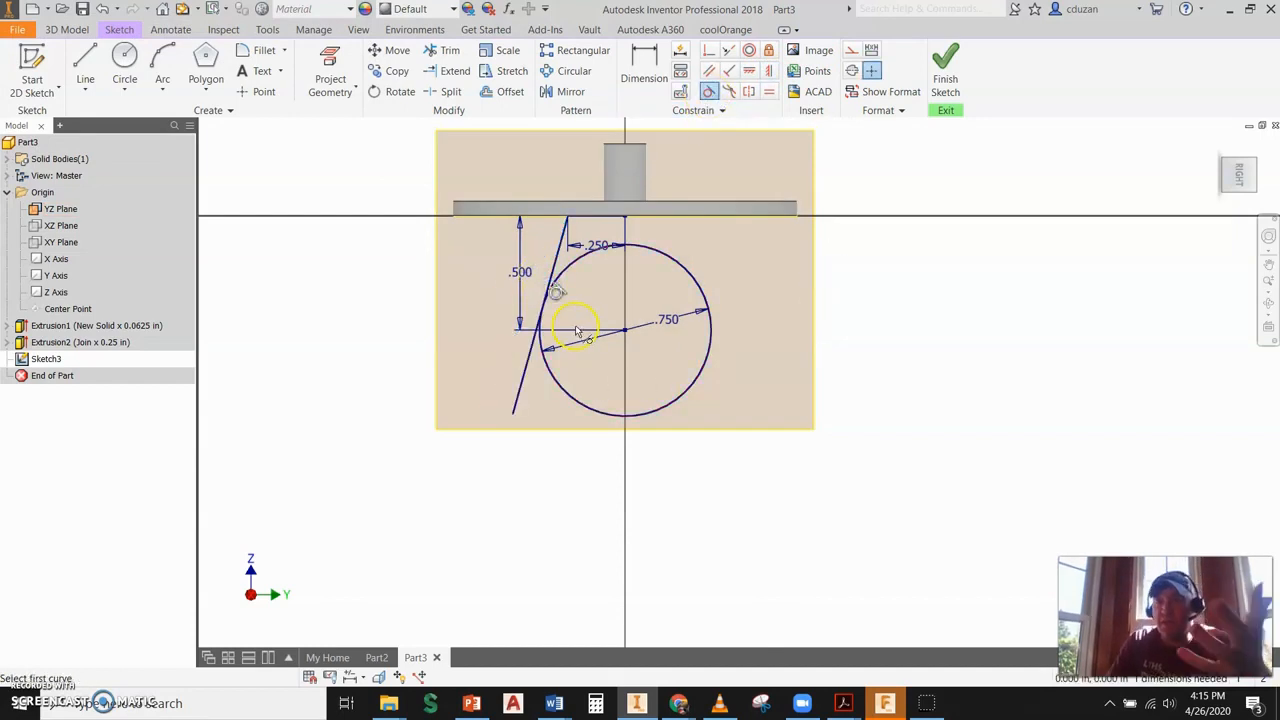
key("x")
left_click(526, 355)
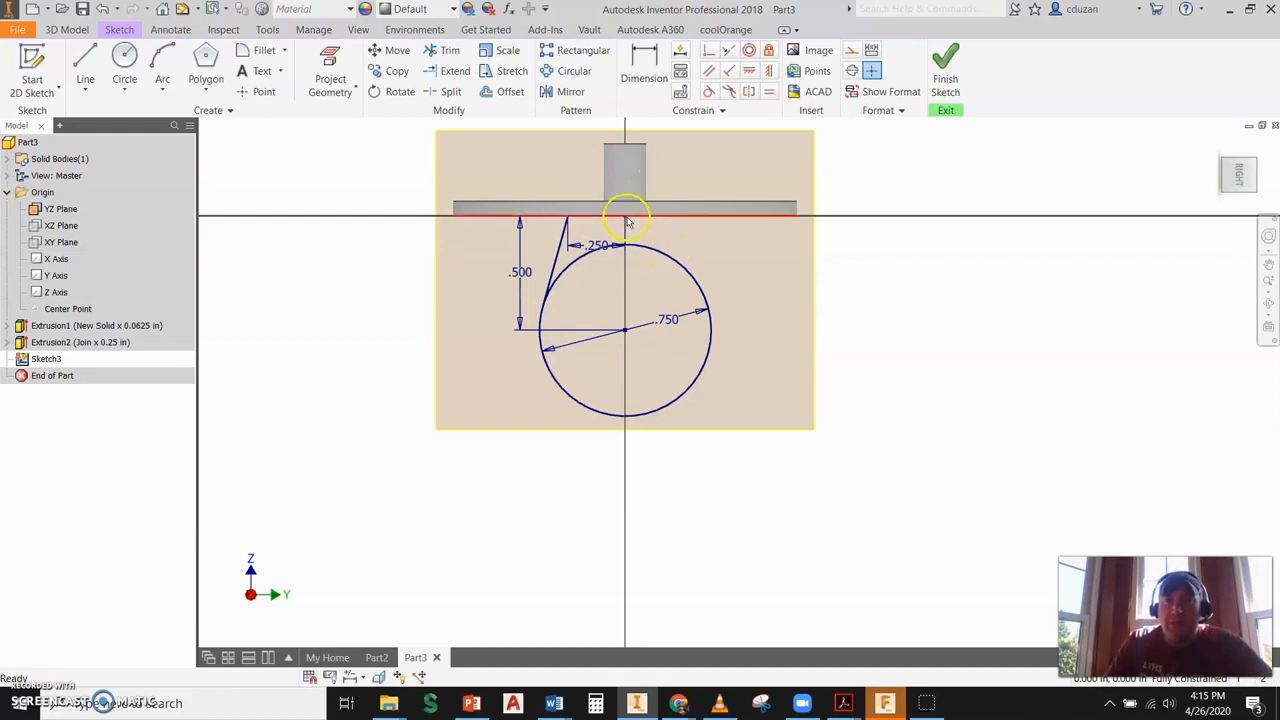
Step: Draw a short vertical line downward from the circle's centre, ending inside the circle
left_click(85, 65)
left_click(624, 329)
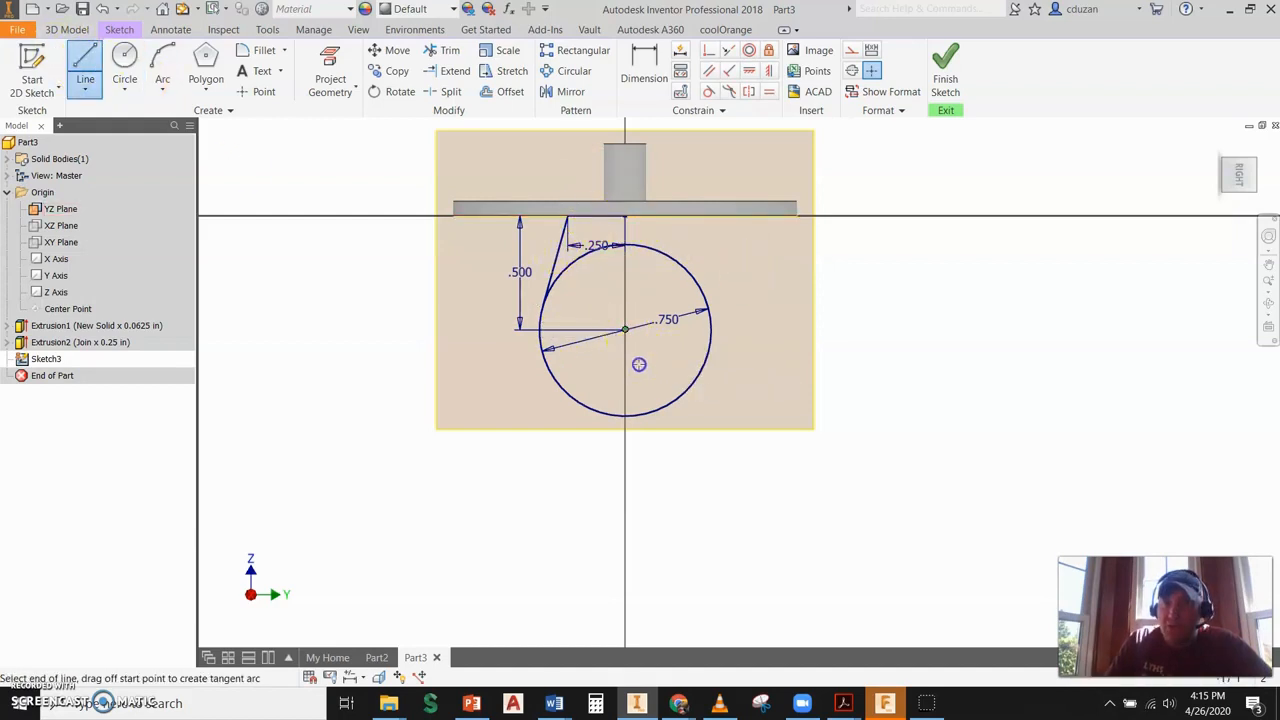
key("Escape")
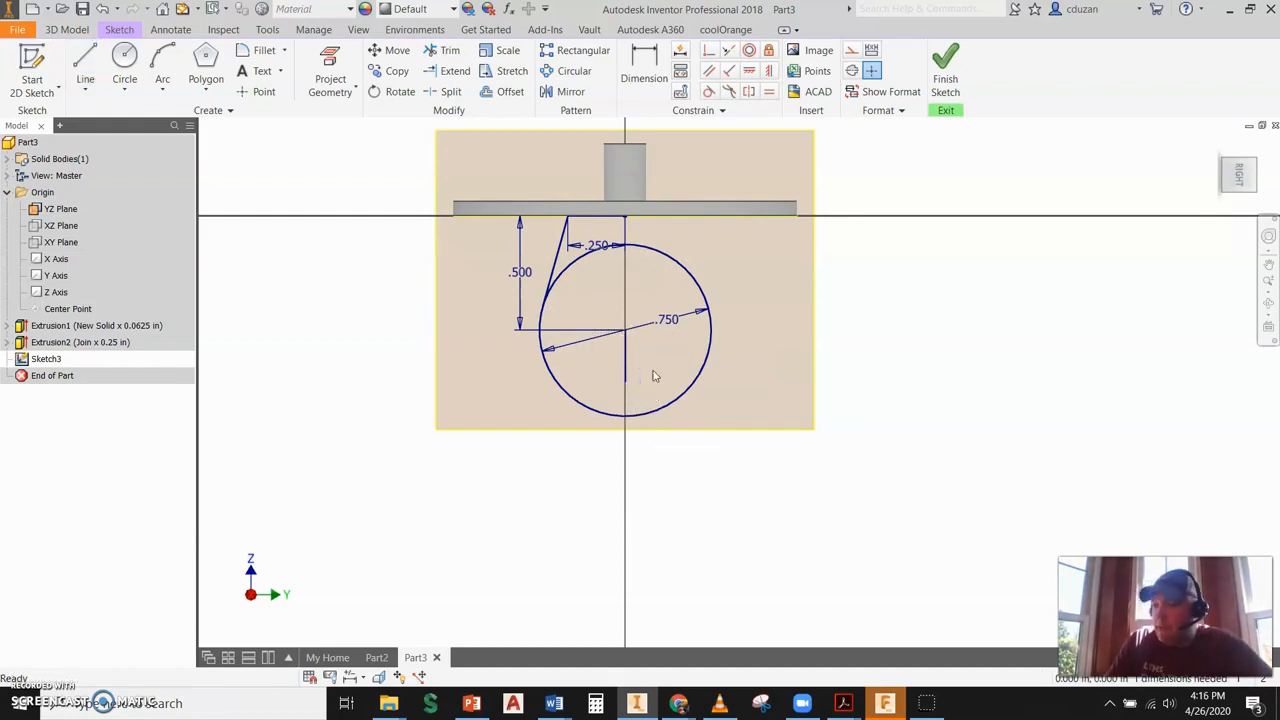
Step: Mirror the line along the disc's underside and the slanted tangent line about the vertical line at the circle's centre
left_click(570, 91)
scroll(560, 213, "up", 5)
left_click_drag(512, 199, 783, 283)
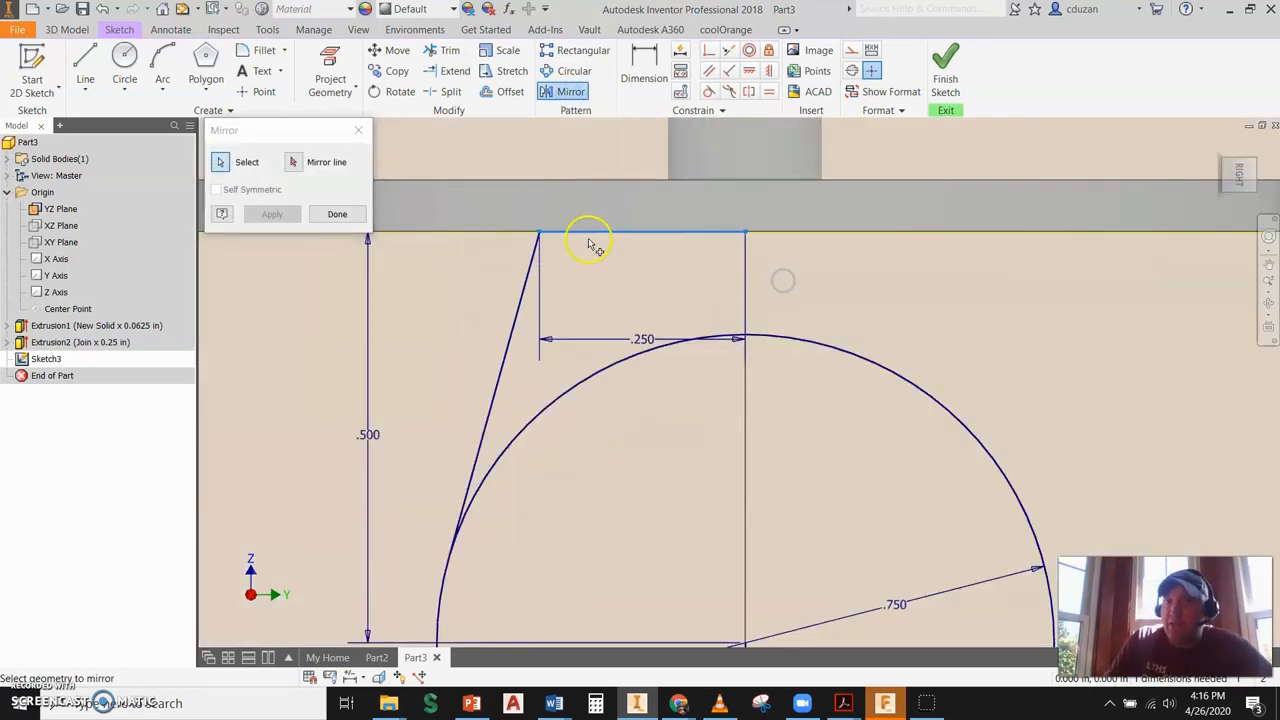
mouse_move(493, 187)
left_mouse_down()
mouse_move(666, 277)
mouse_move(809, 292)
mouse_move(848, 279)
left_mouse_up()
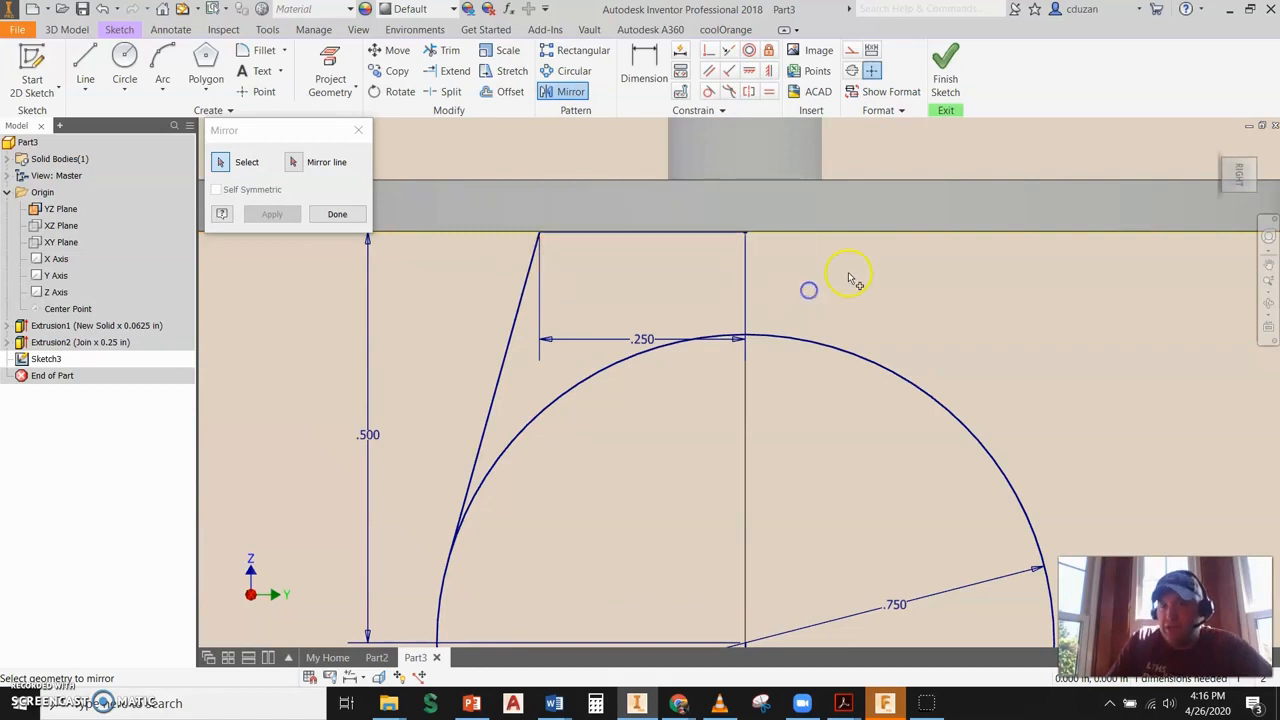
left_click_drag(493, 205, 823, 297)
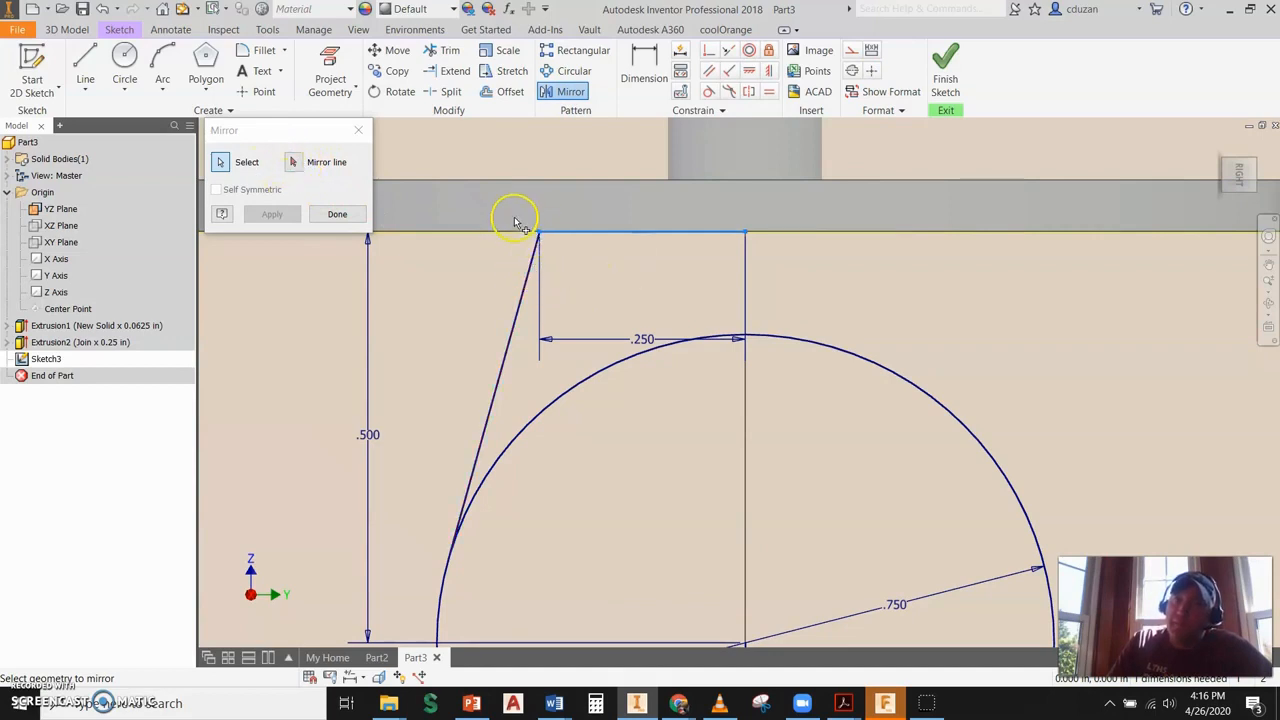
left_click(535, 276)
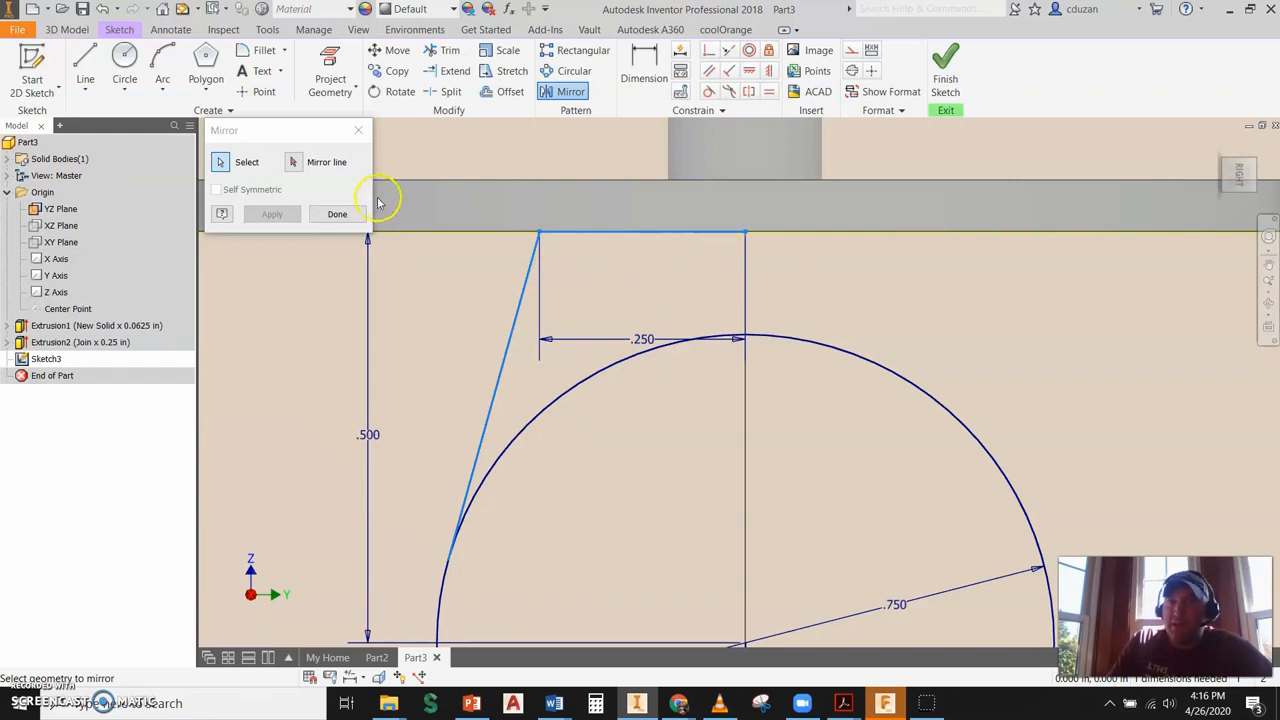
left_click(299, 165)
scroll(703, 268, "up", 5)
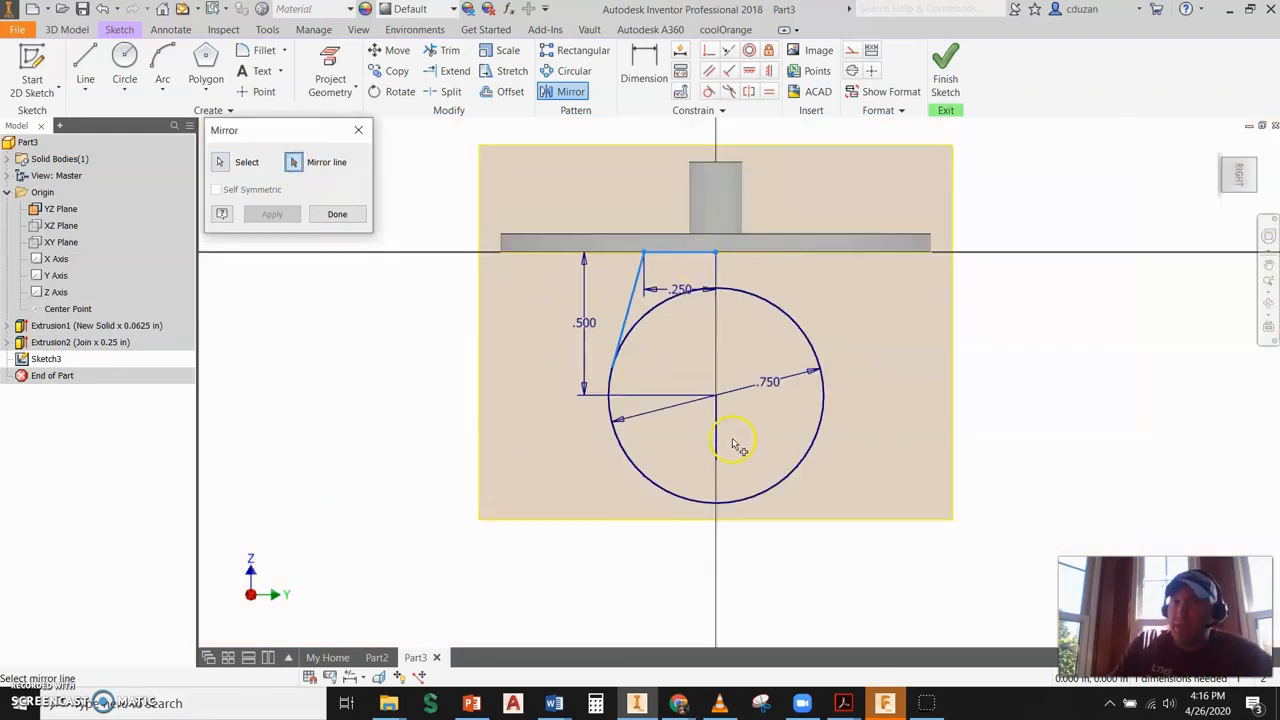
left_click(719, 434)
left_click(272, 213)
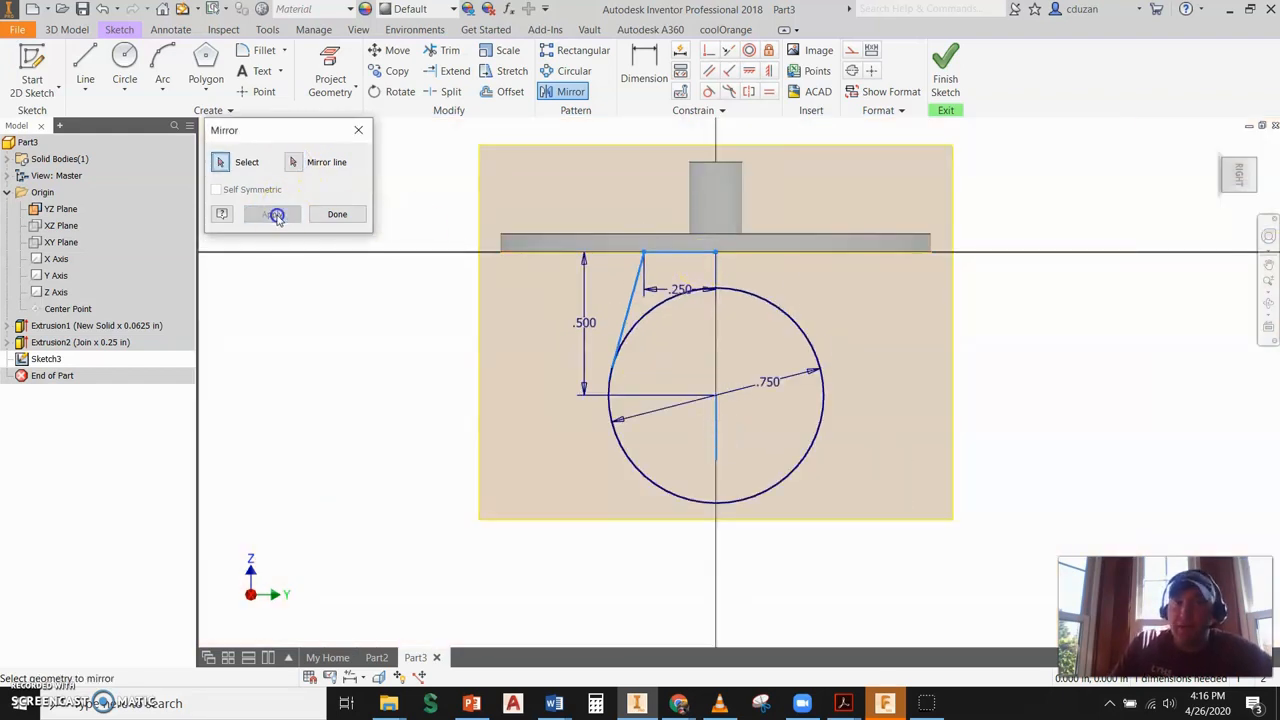
key("Escape")
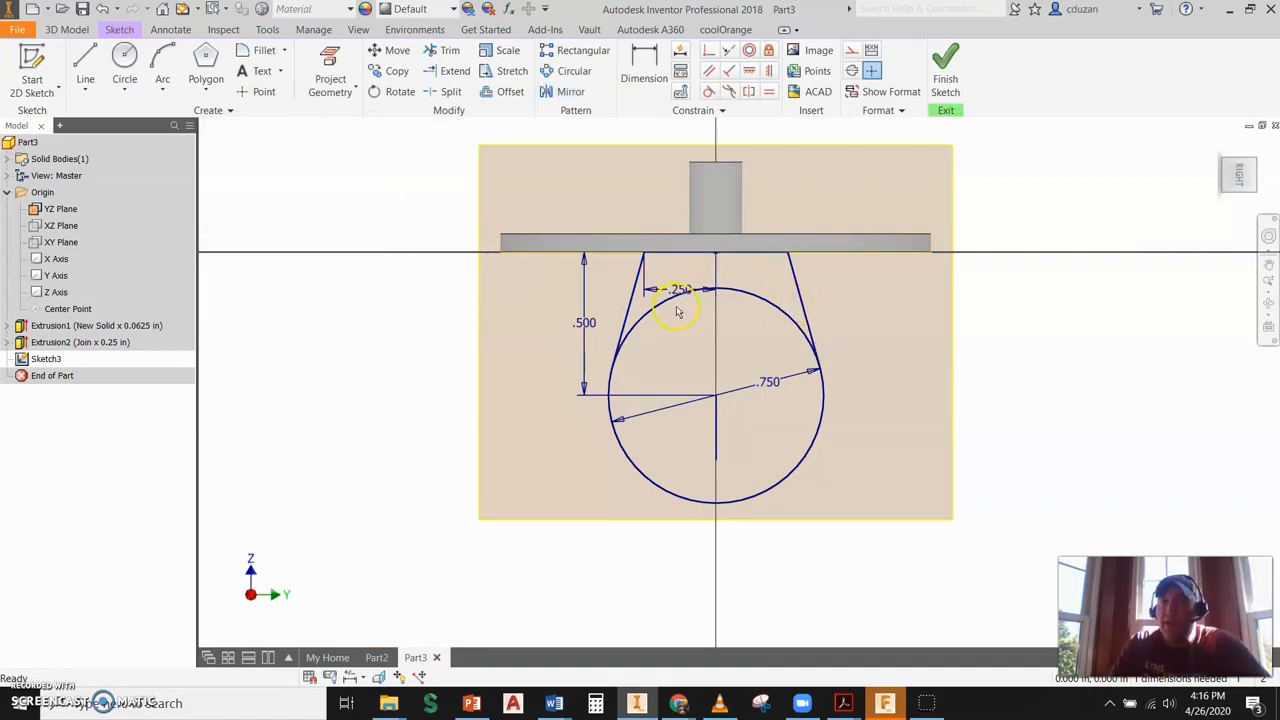
Step: Trim away the circle's upper arc between the two slanted tangent lines
scroll(675, 308, "down", 3)
key("x")
left_click(645, 305)
key("Escape")
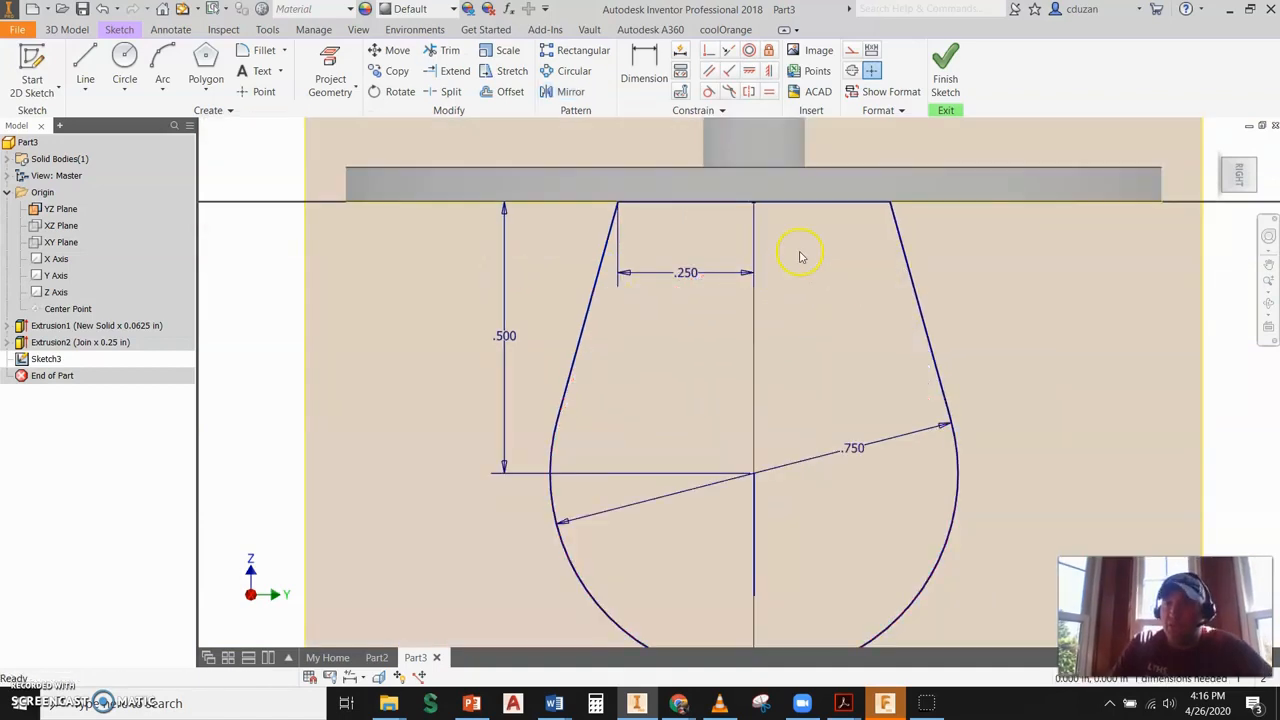
Step: Draw a concentric circle about 0.64 in in diameter inside the 0.75 in outer arc
scroll(800, 257, "up", 3)
left_click(138, 62)
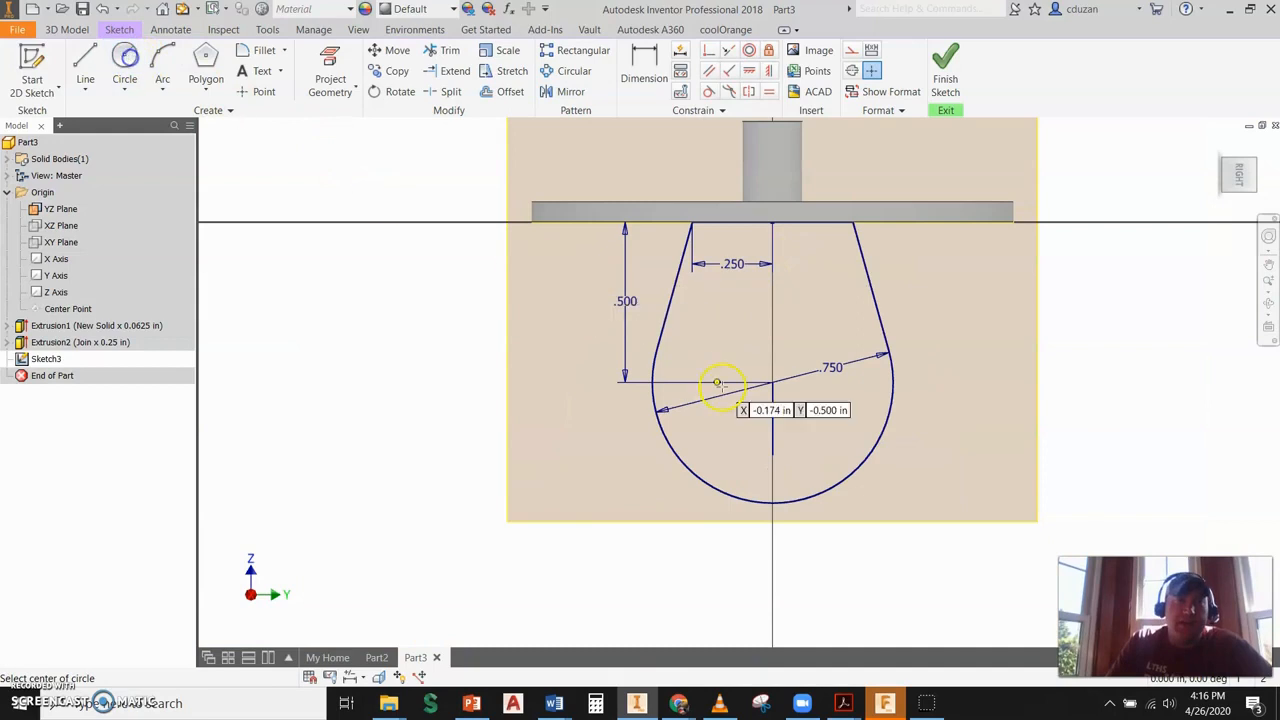
left_click(772, 382)
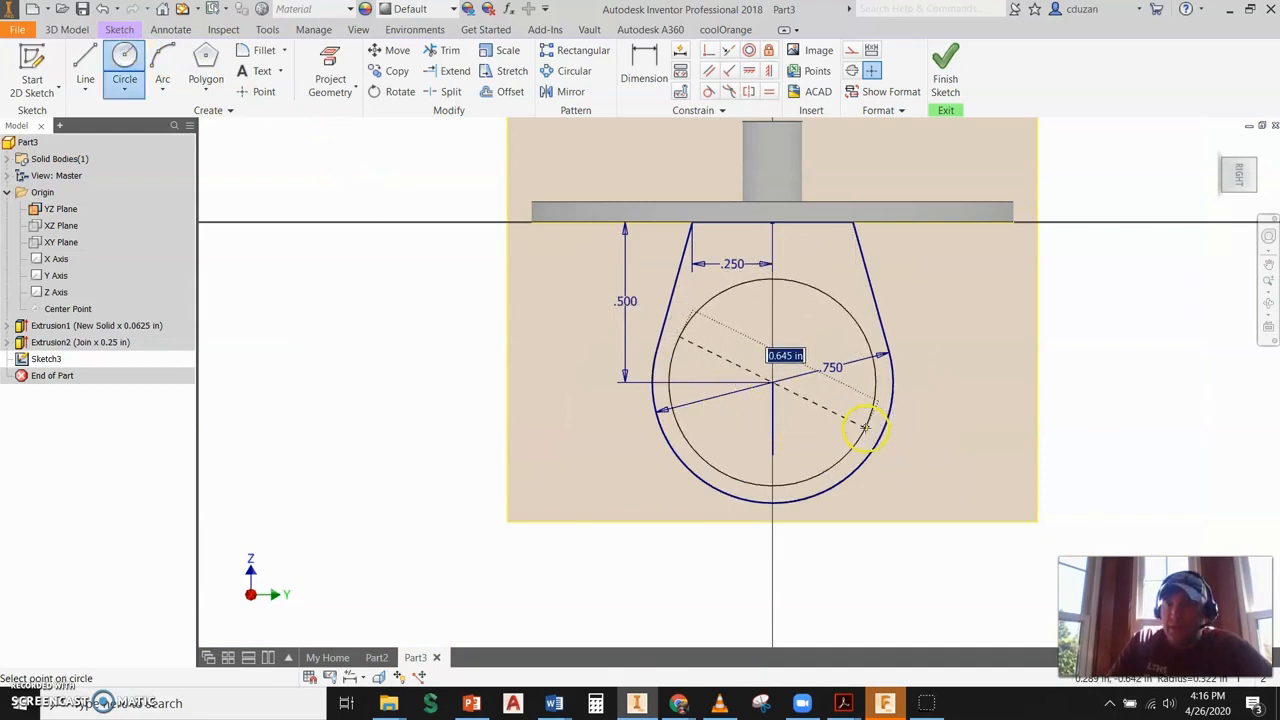
left_click(862, 428)
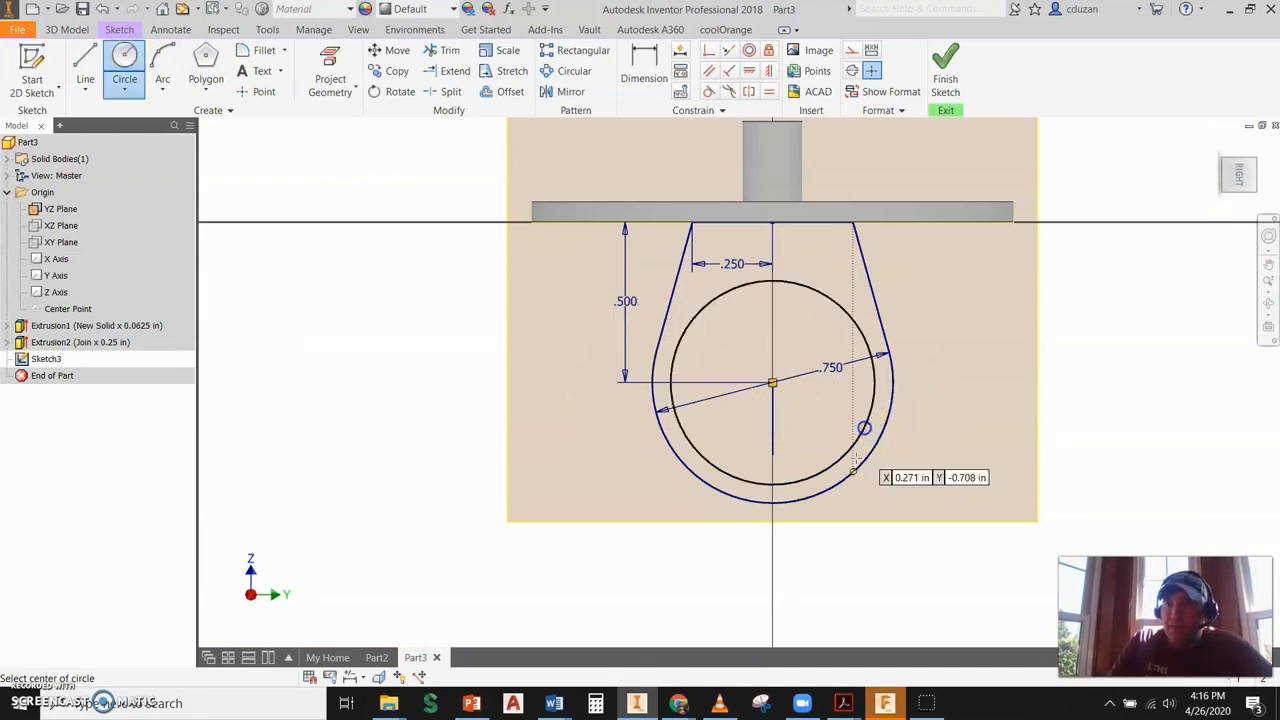
key("Escape")
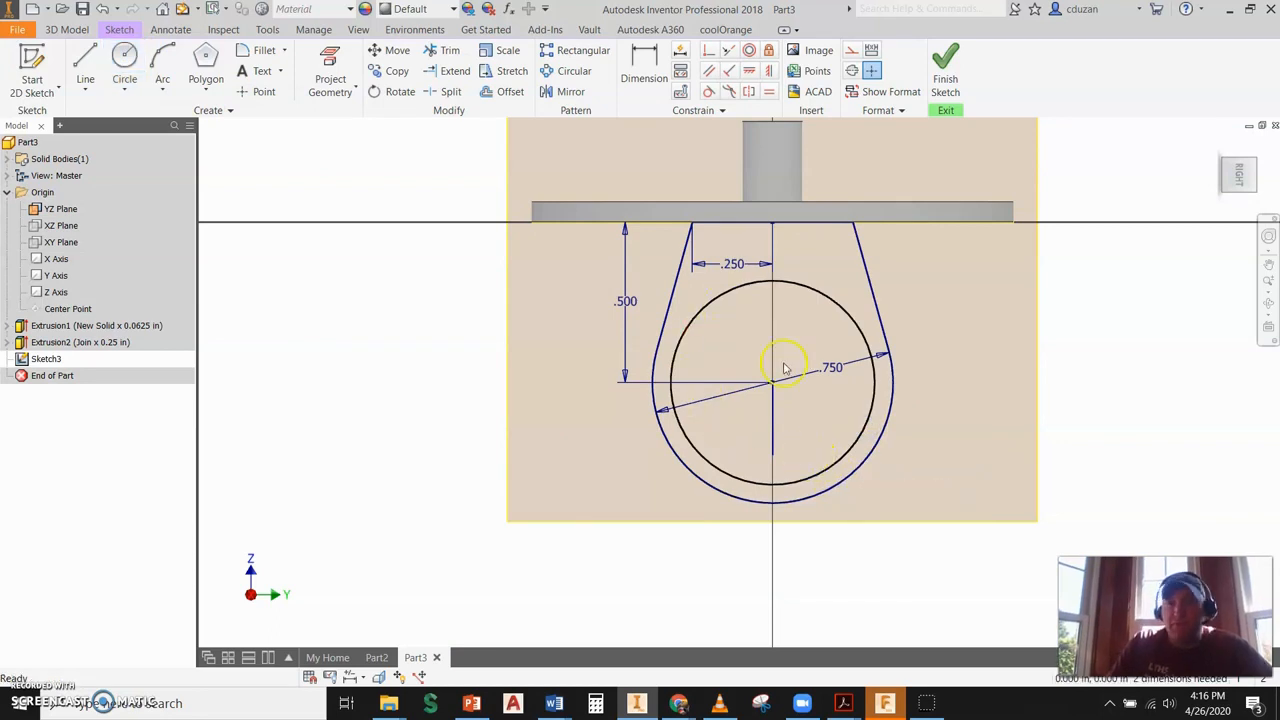
Step: Draw a slanted line from the circle's centre down past the outer arc, to one side of the vertical line
middle_click_drag(734, 371, 657, 306)
key("l")
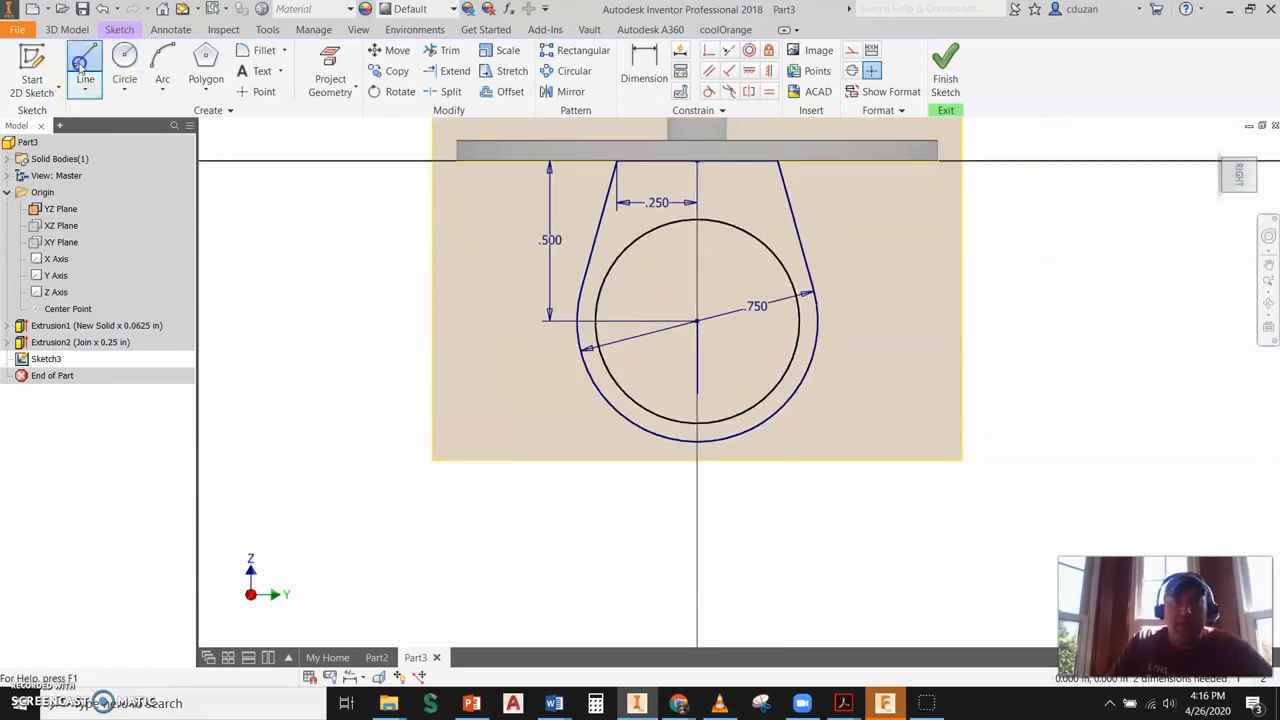
left_click(697, 321)
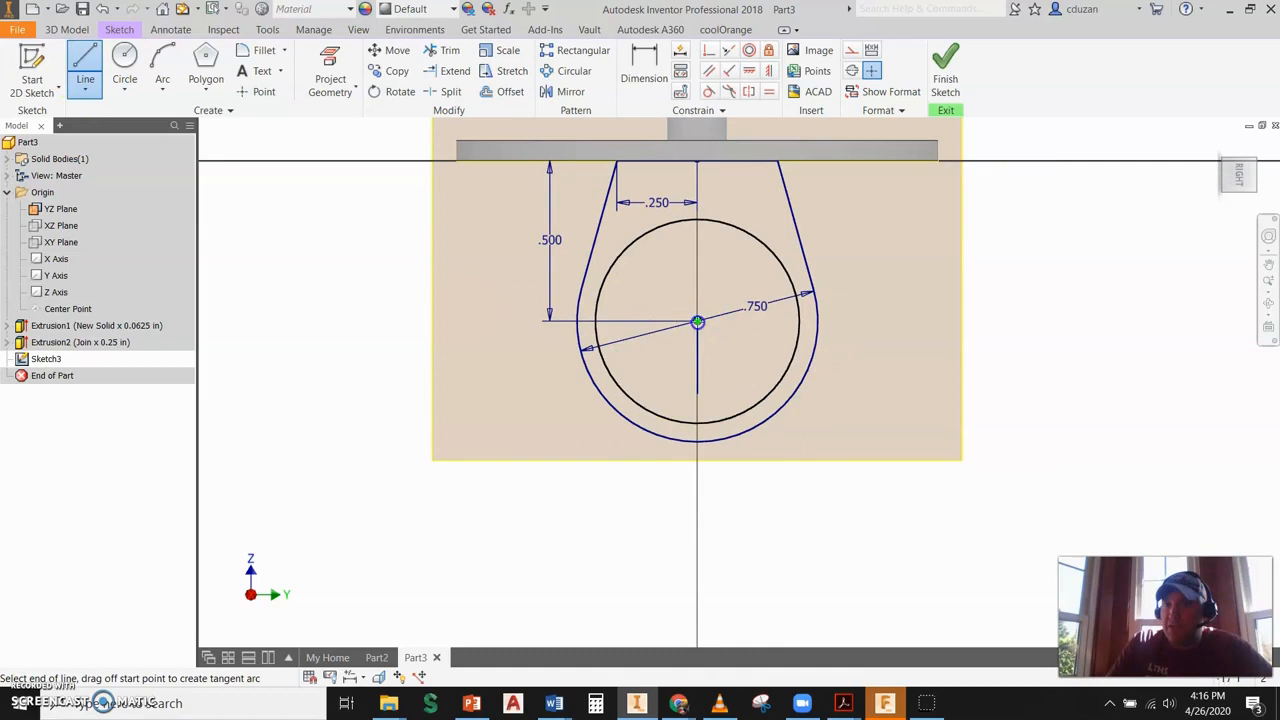
left_click(636, 481)
key("Escape")
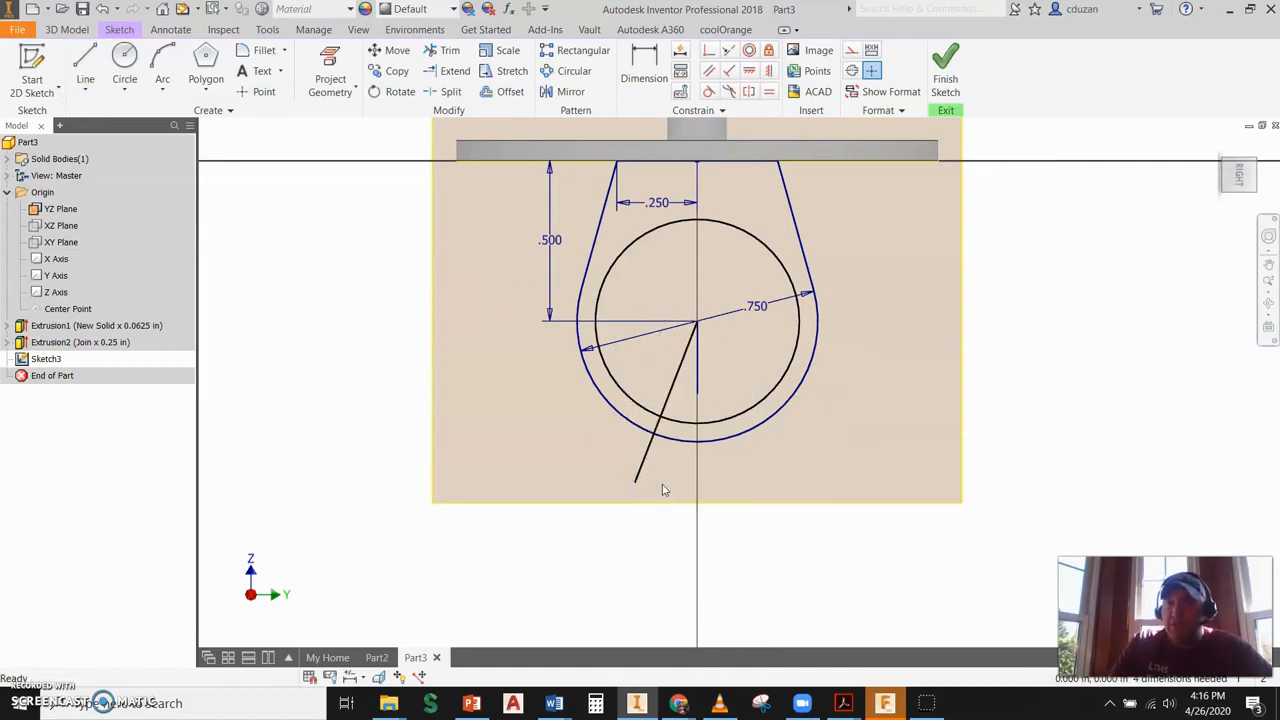
Step: Mirror the slanted line below the circle's centre about the short vertical line
left_click(571, 91)
left_click(678, 368)
left_click(292, 162)
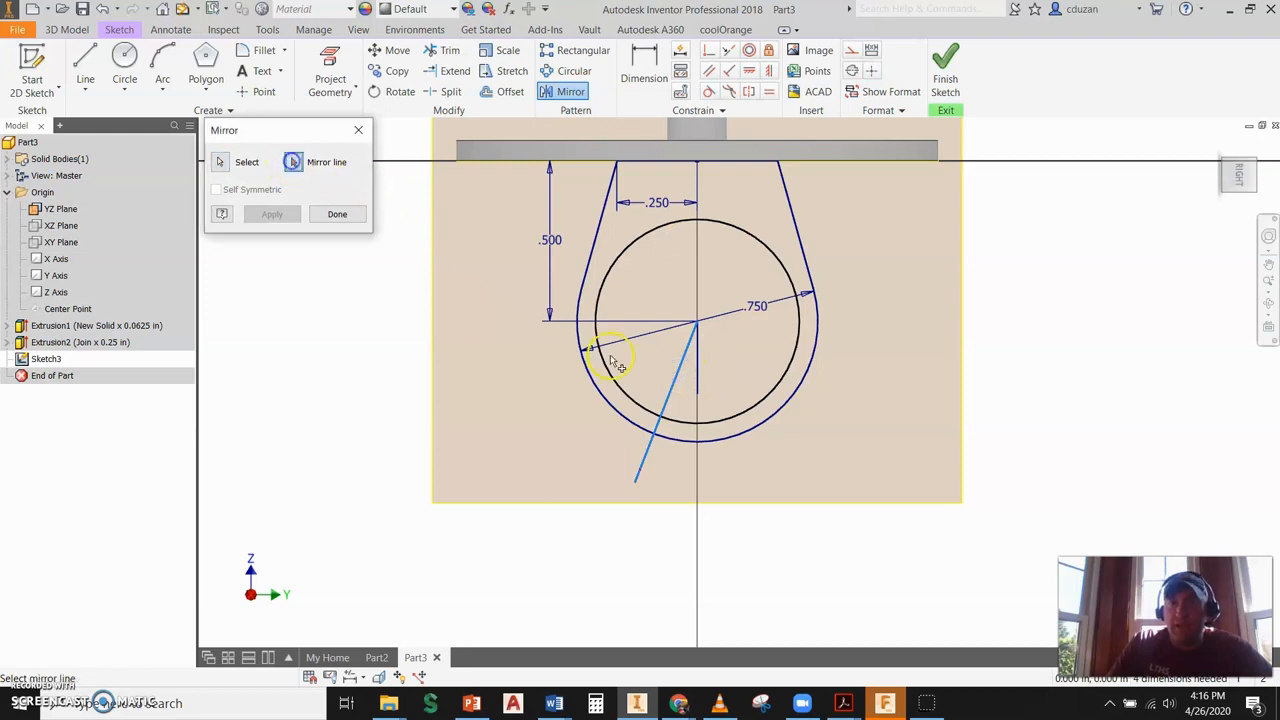
left_click(698, 370)
left_click(272, 214)
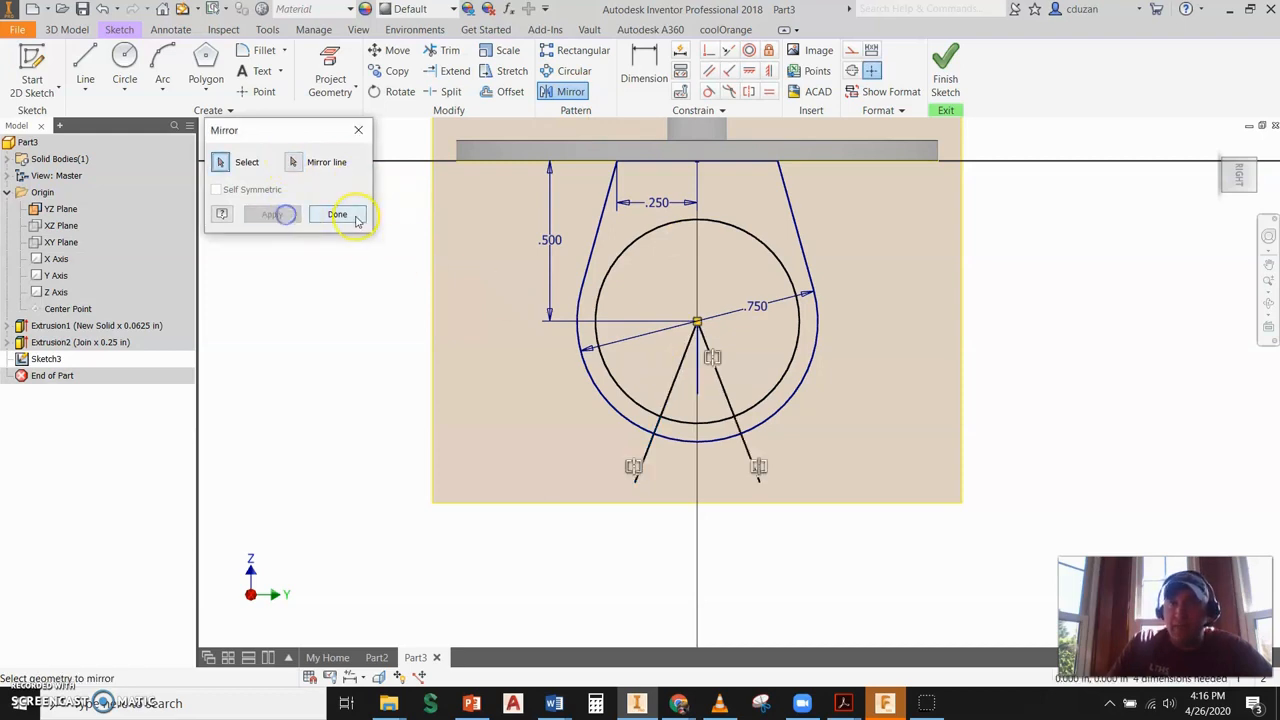
left_click(337, 214)
Step: Trim the two slanted lines to short ends between the circles and remove the lower arcs between them to open the ring
key("x")
left_click(752, 459)
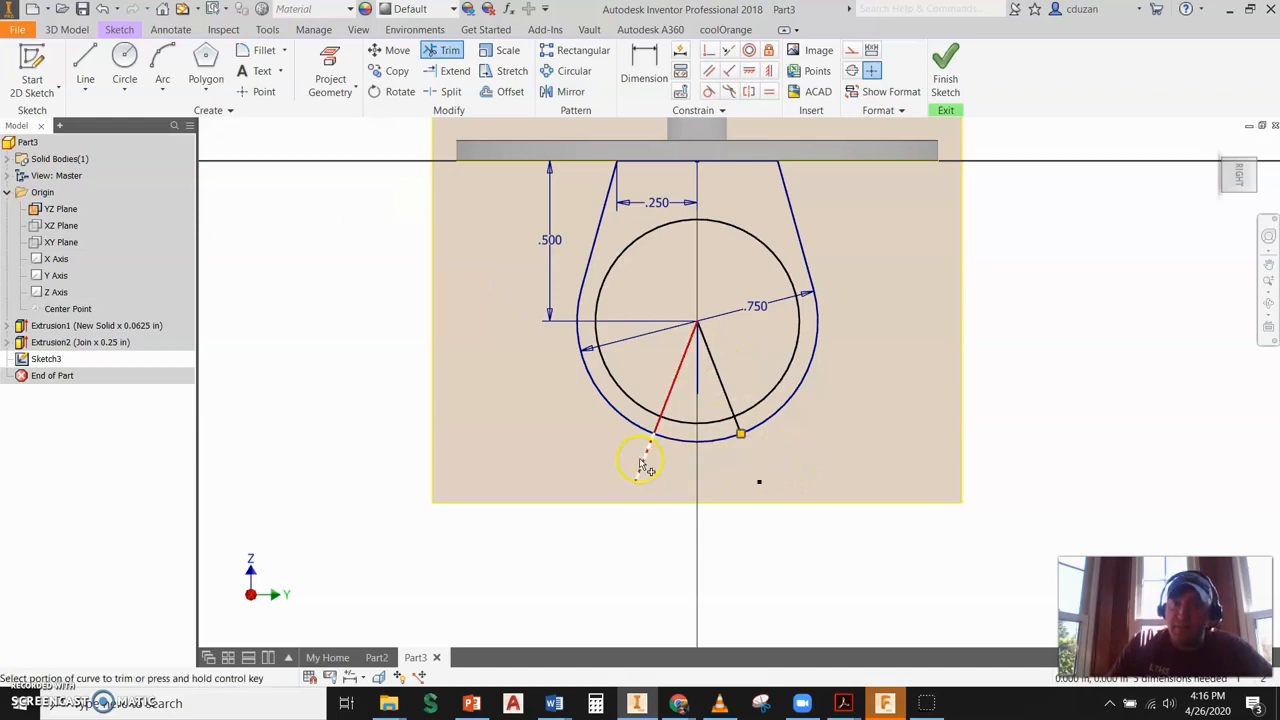
left_click(677, 398)
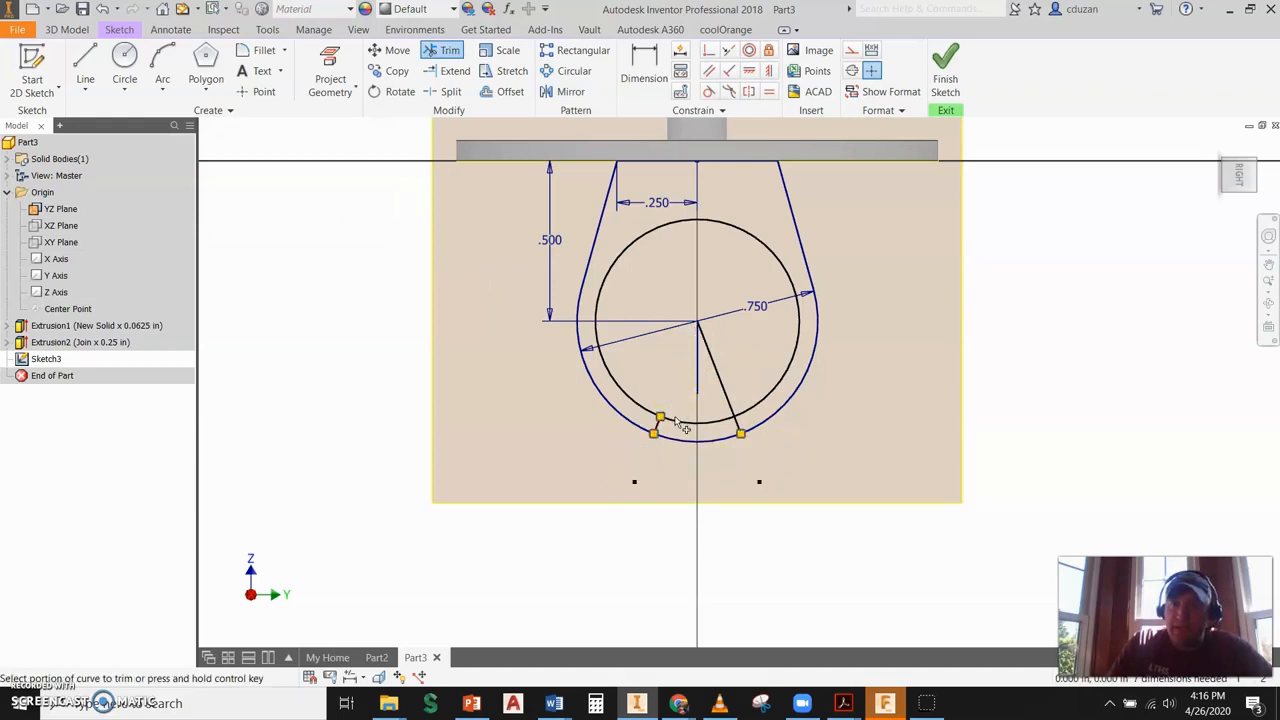
left_click(678, 419)
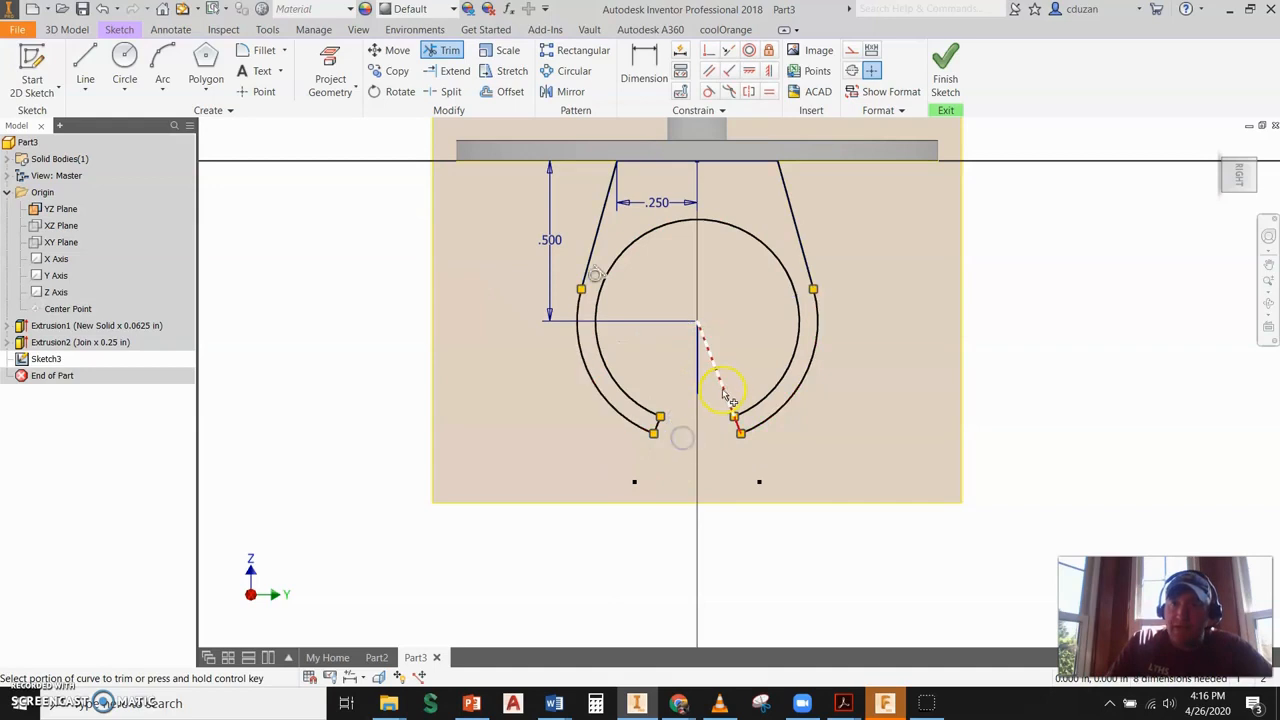
key("Escape")
Step: Finish the sketch and extrude the open ring profile symmetrically by 0.1875 in, joined to the disc
middle_click_drag(818, 293, 799, 371)
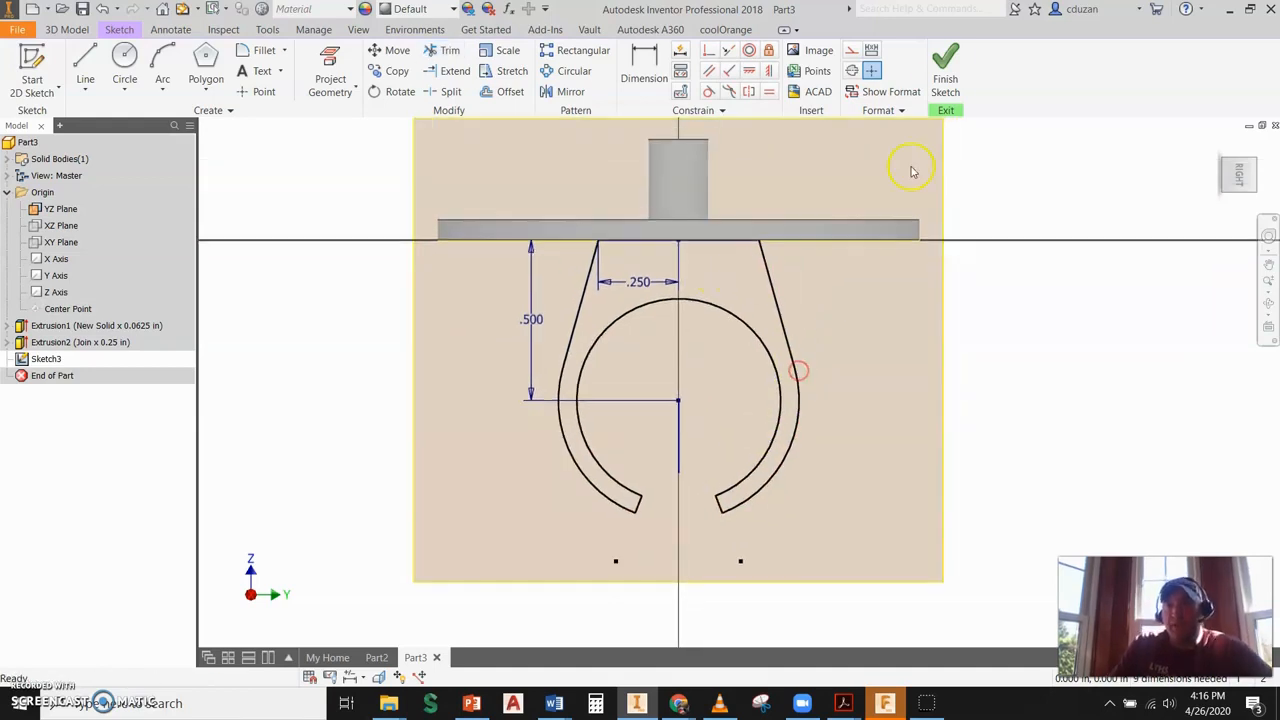
left_click(950, 67)
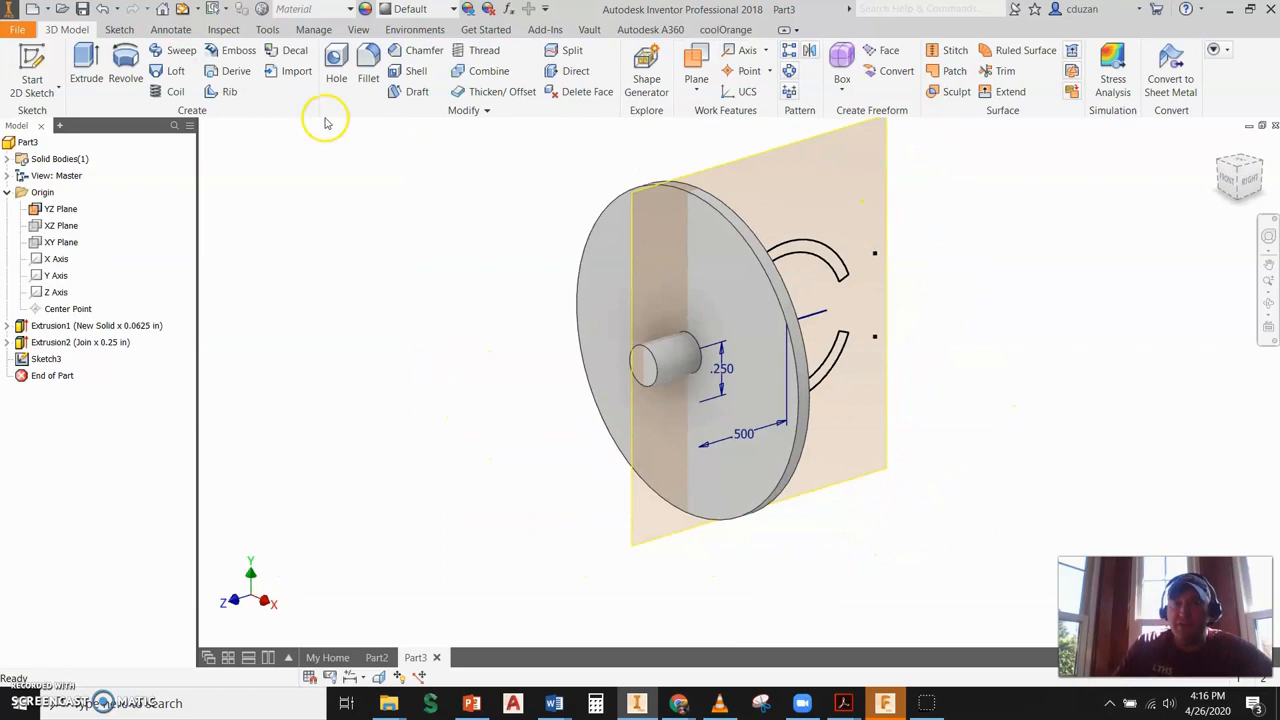
left_click(86, 66)
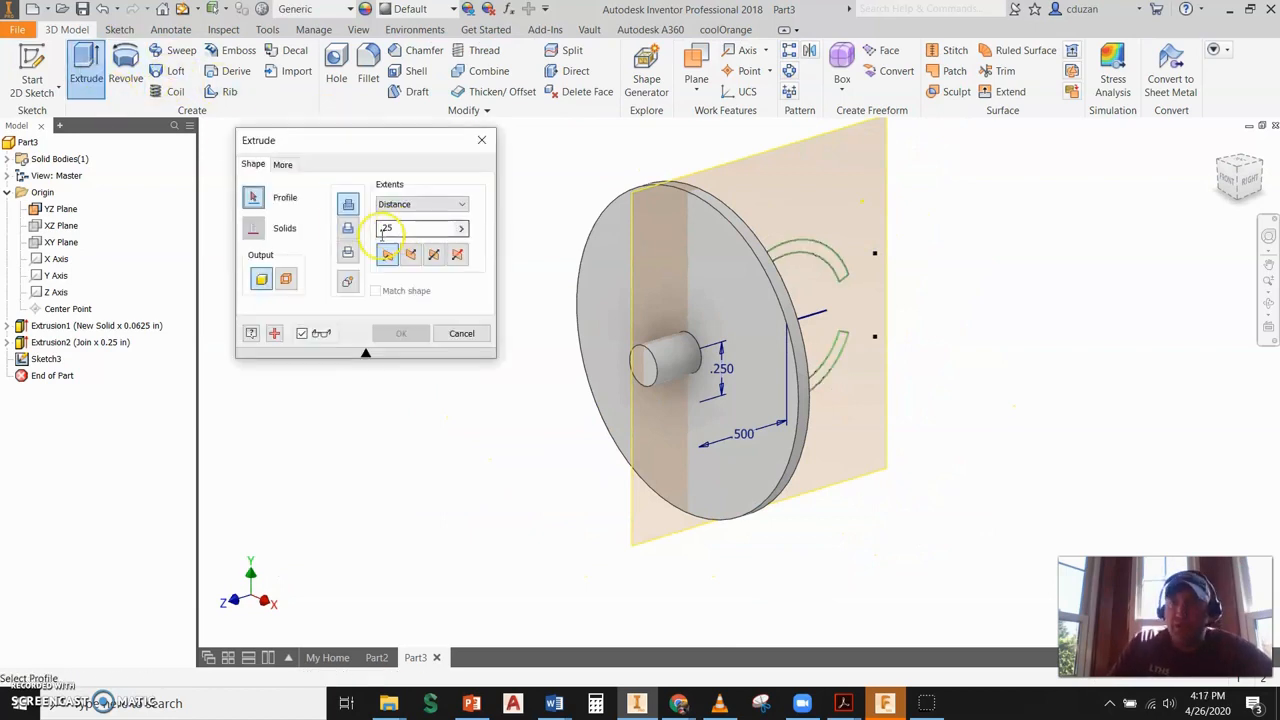
left_click(432, 255)
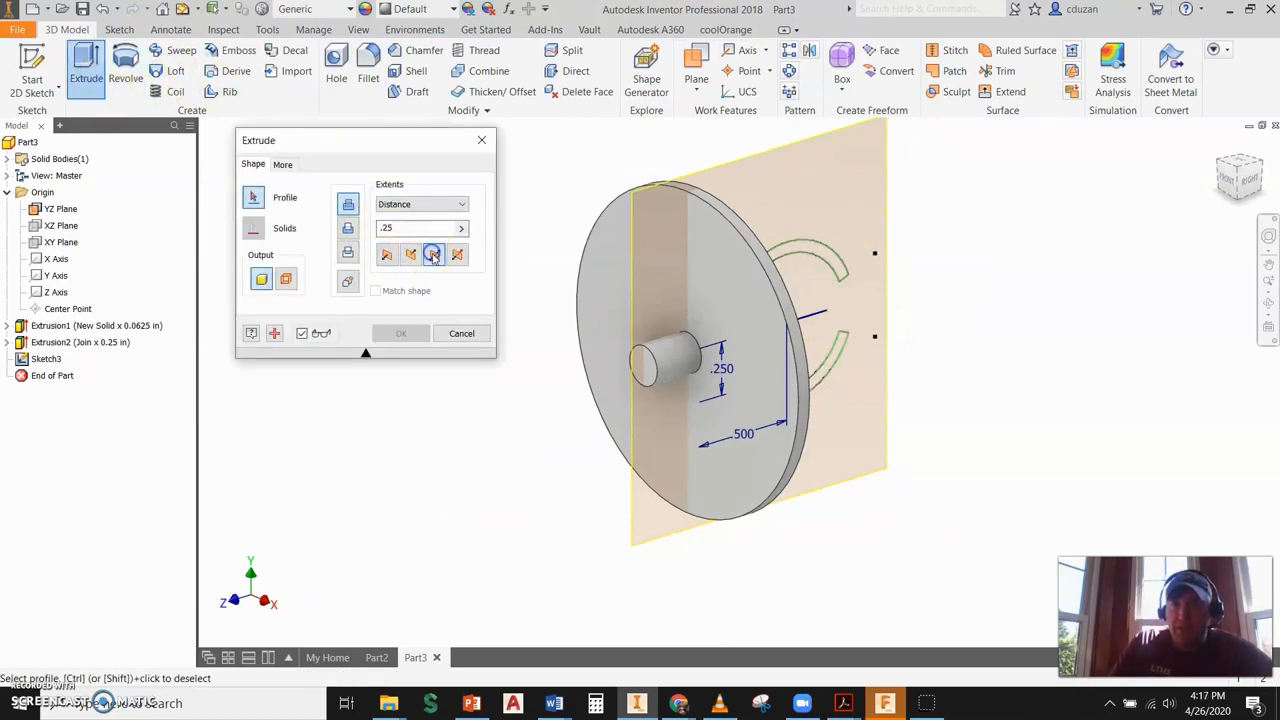
left_click(780, 258)
left_click(791, 259)
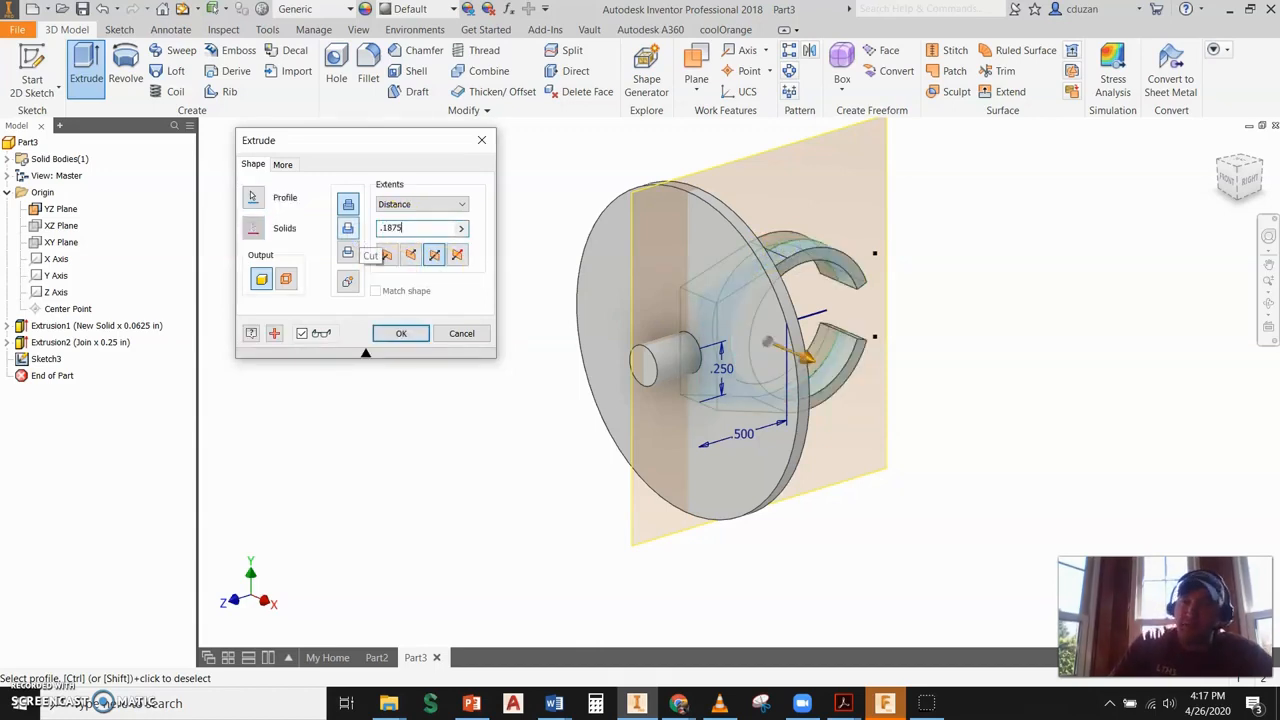
left_click(401, 333)
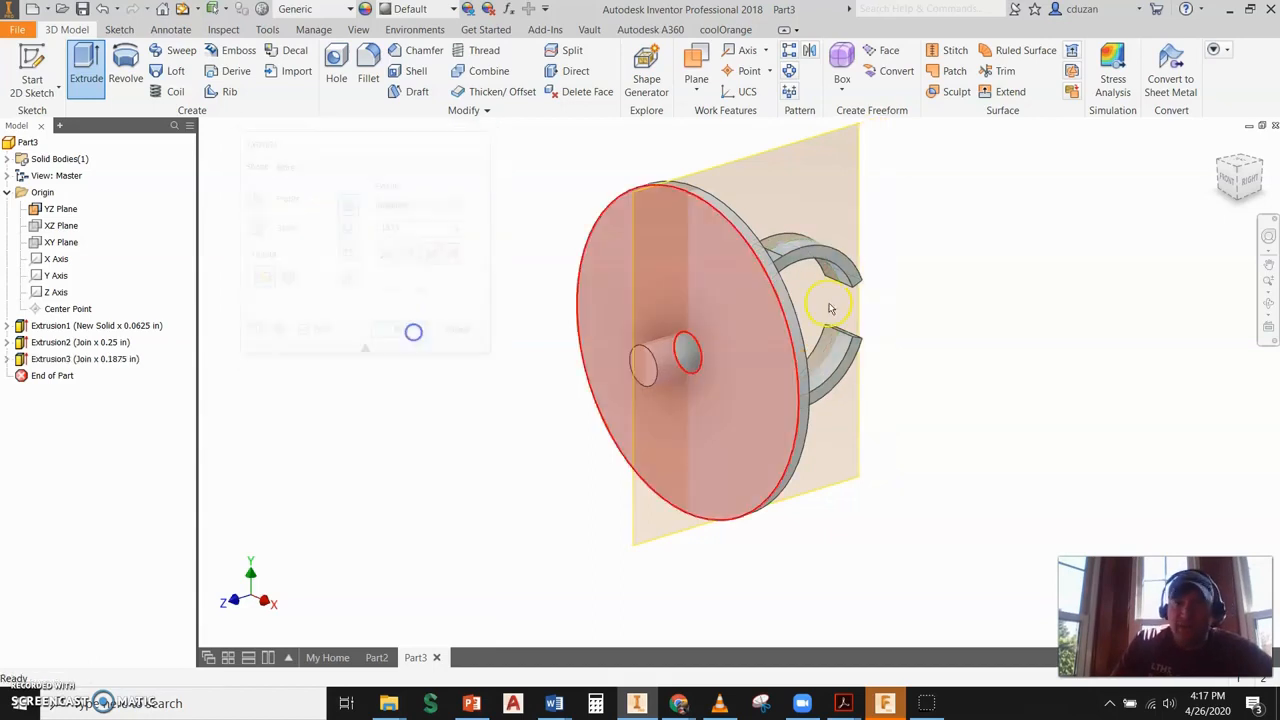
Step: Fillet the finger ring's edges with a 0.02 in radius, selecting them as loops on its side and outer faces
middle_click_drag(921, 347, 684, 266, "shift")
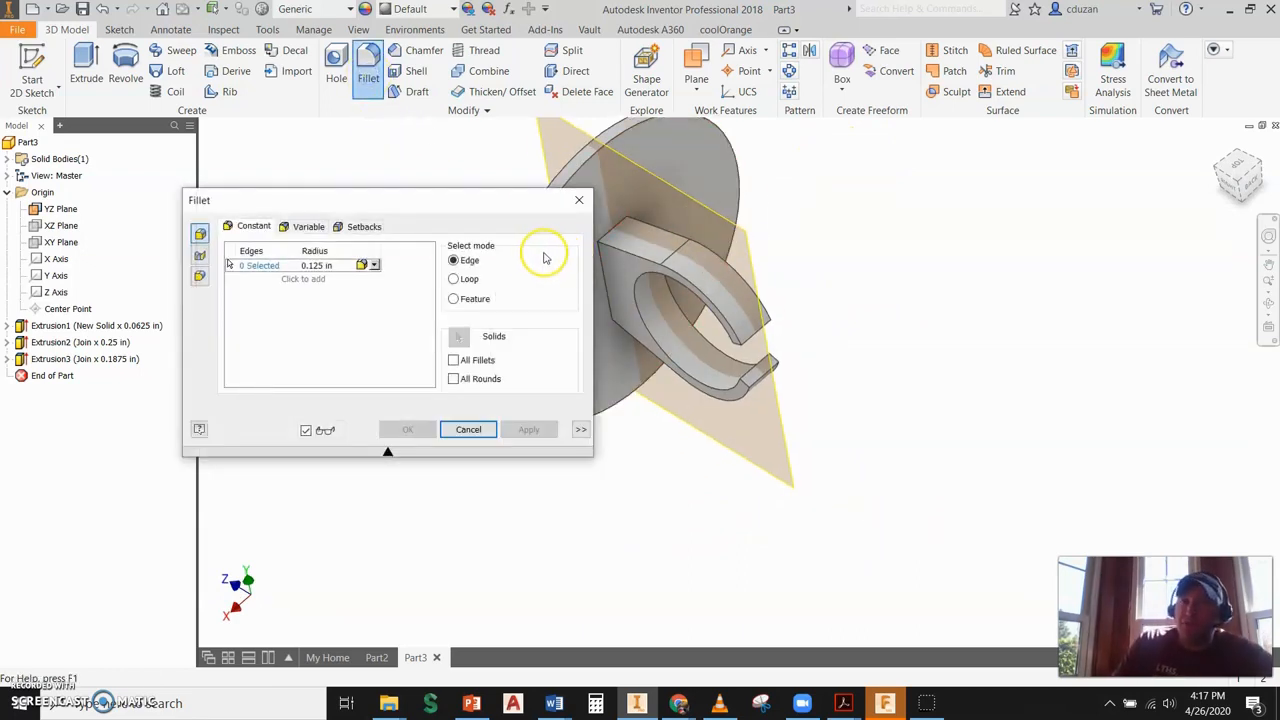
middle_click_drag(683, 276, 783, 250)
left_click(458, 280)
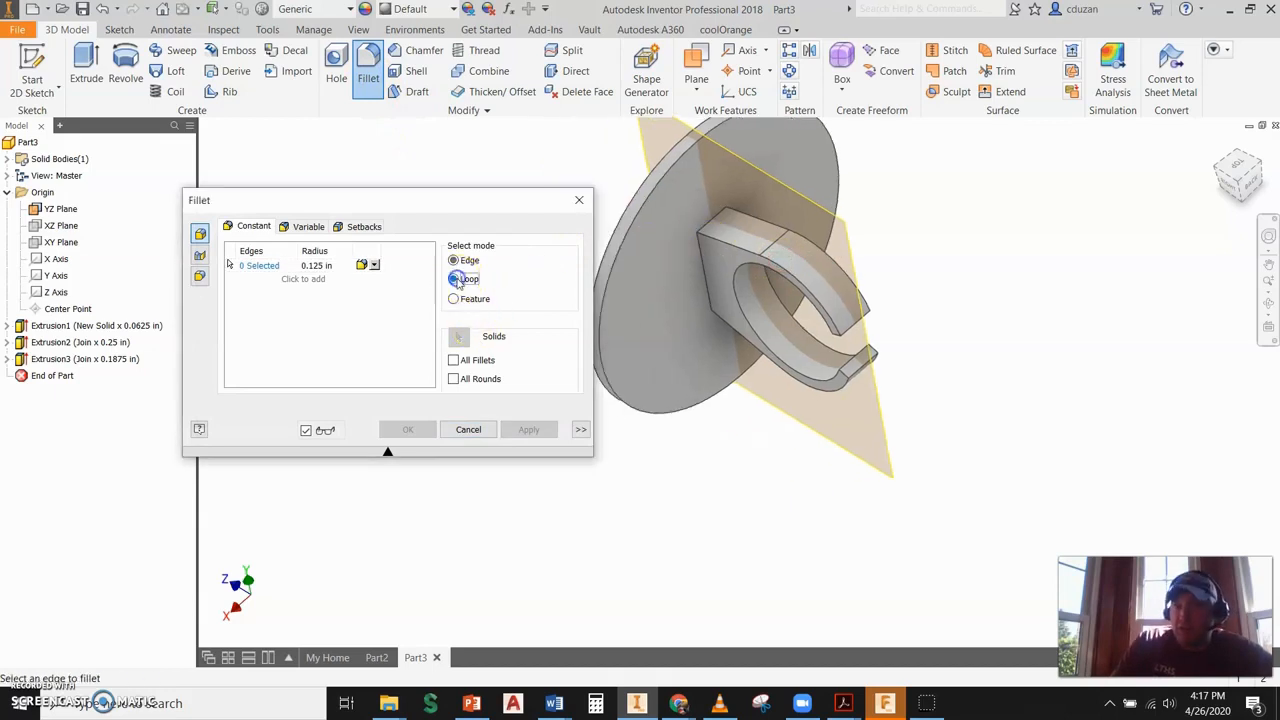
left_click(726, 246)
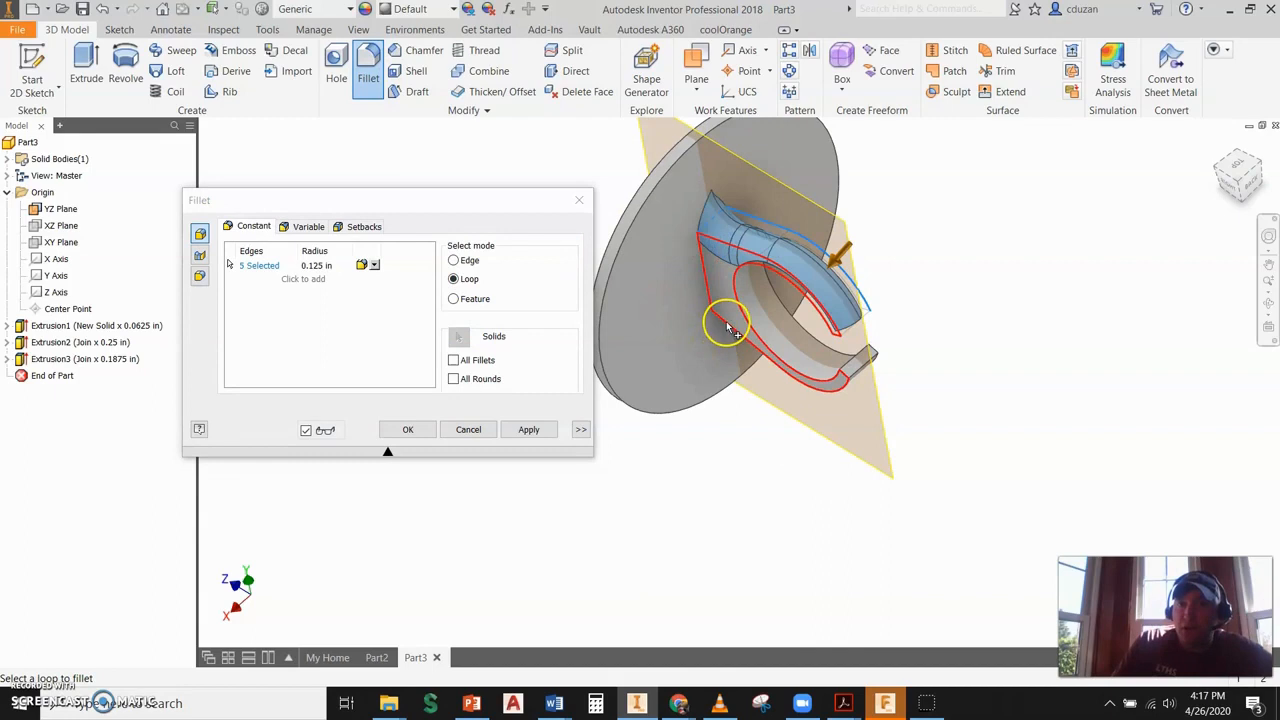
left_click(772, 342)
left_click(316, 265)
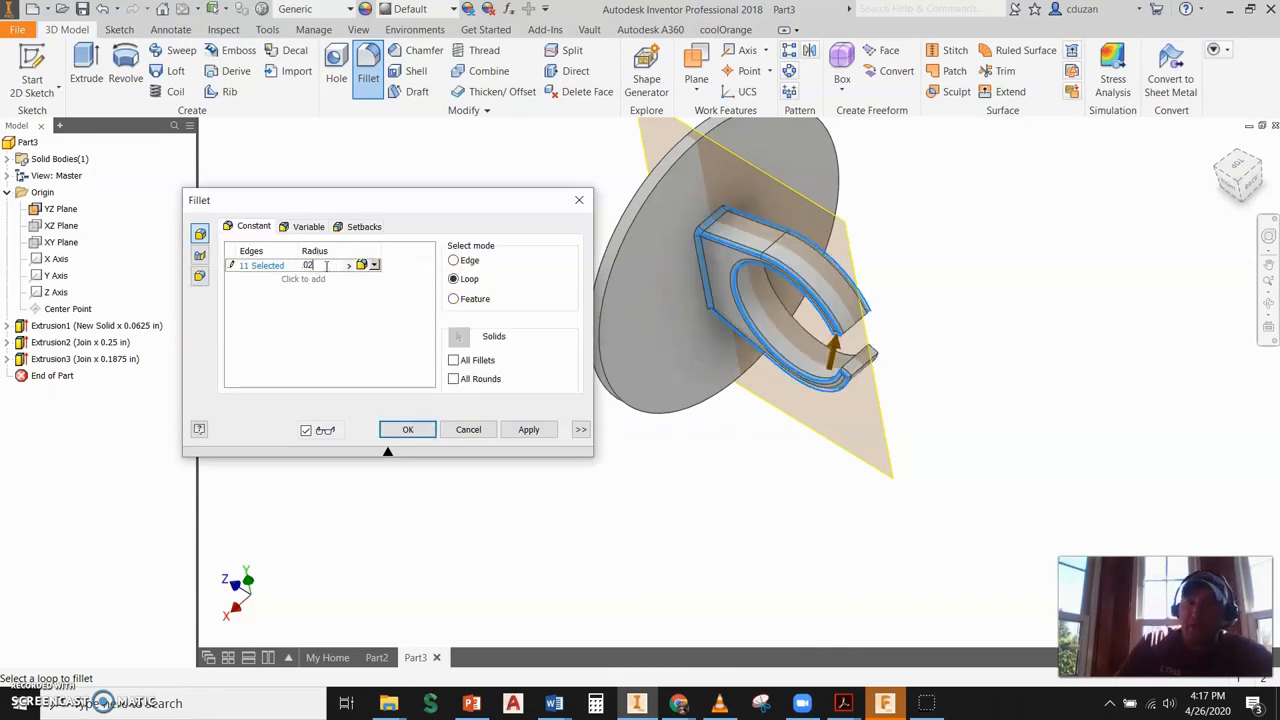
left_click(858, 326)
left_click(834, 356)
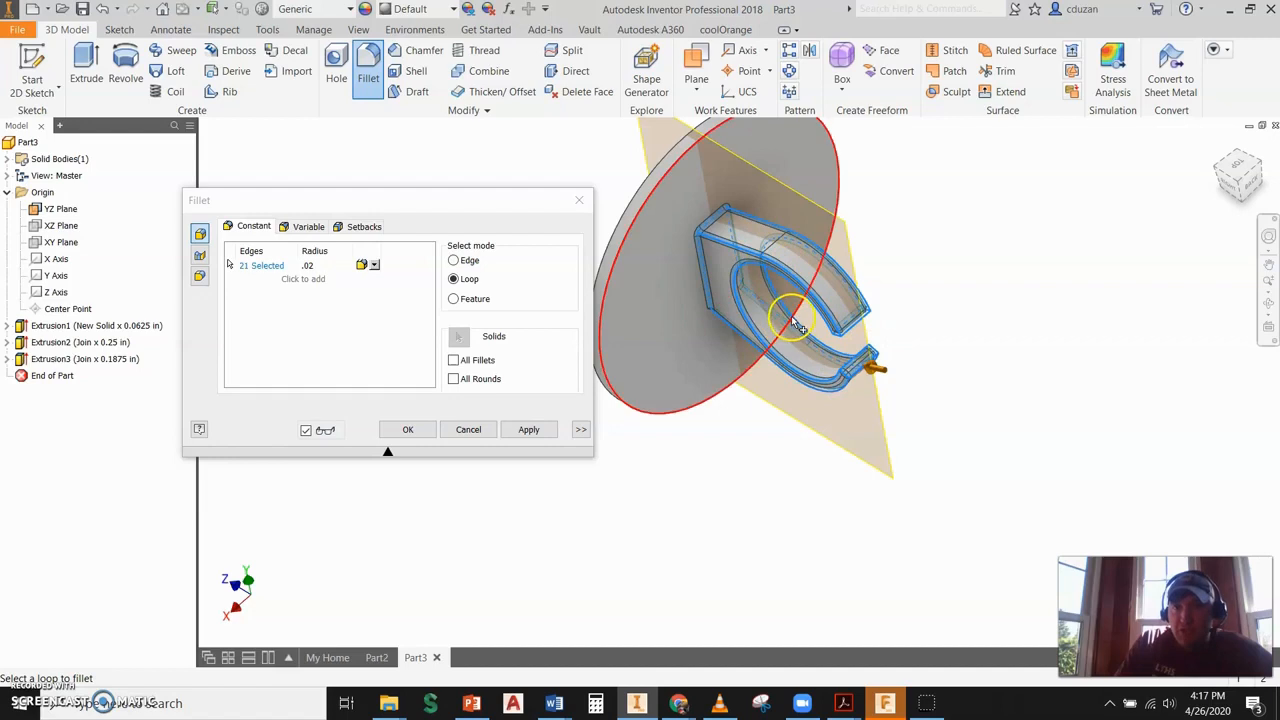
mouse_move(791, 318)
middle_mouse_down("shift")
mouse_move(665, 321)
mouse_move(634, 340)
mouse_move(788, 308)
middle_mouse_up("shift")
left_click(408, 429)
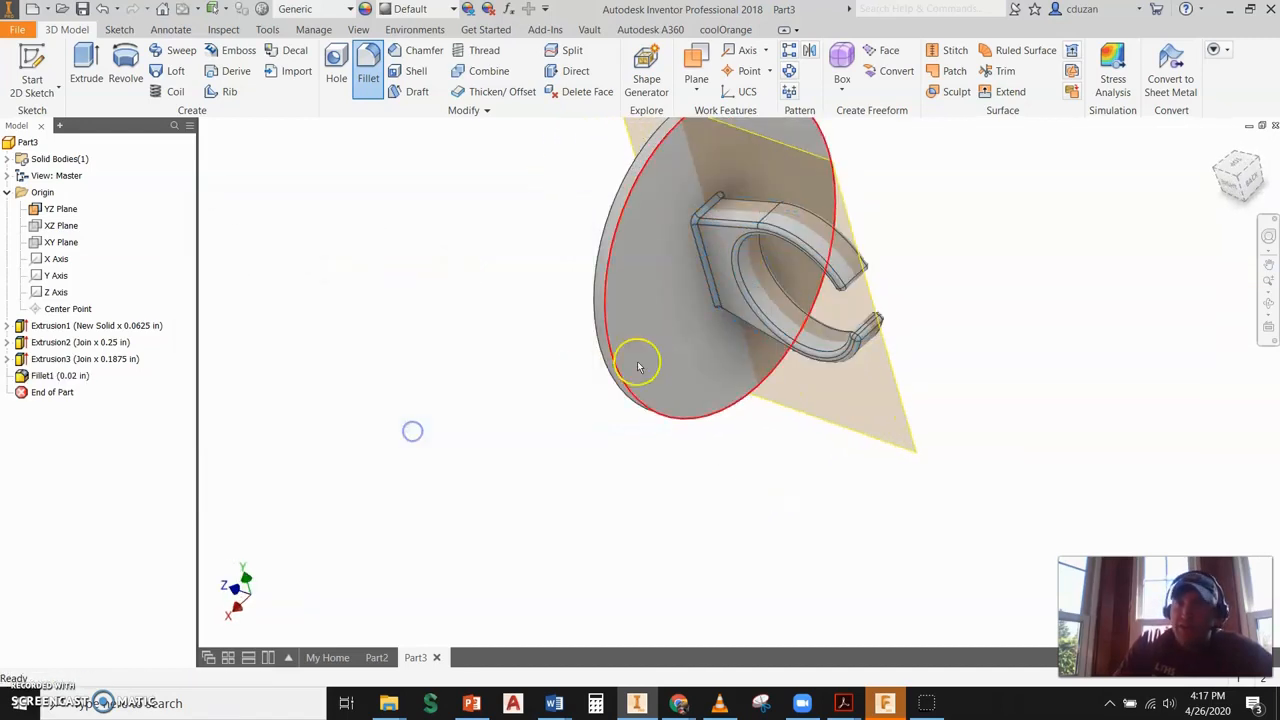
Step: Save the ring base part to the Desktop as Ring Pop Base 2
mouse_move(949, 263)
middle_mouse_down("shift")
mouse_move(806, 264)
mouse_move(949, 331)
mouse_move(957, 363)
mouse_move(957, 343)
middle_mouse_up("shift")
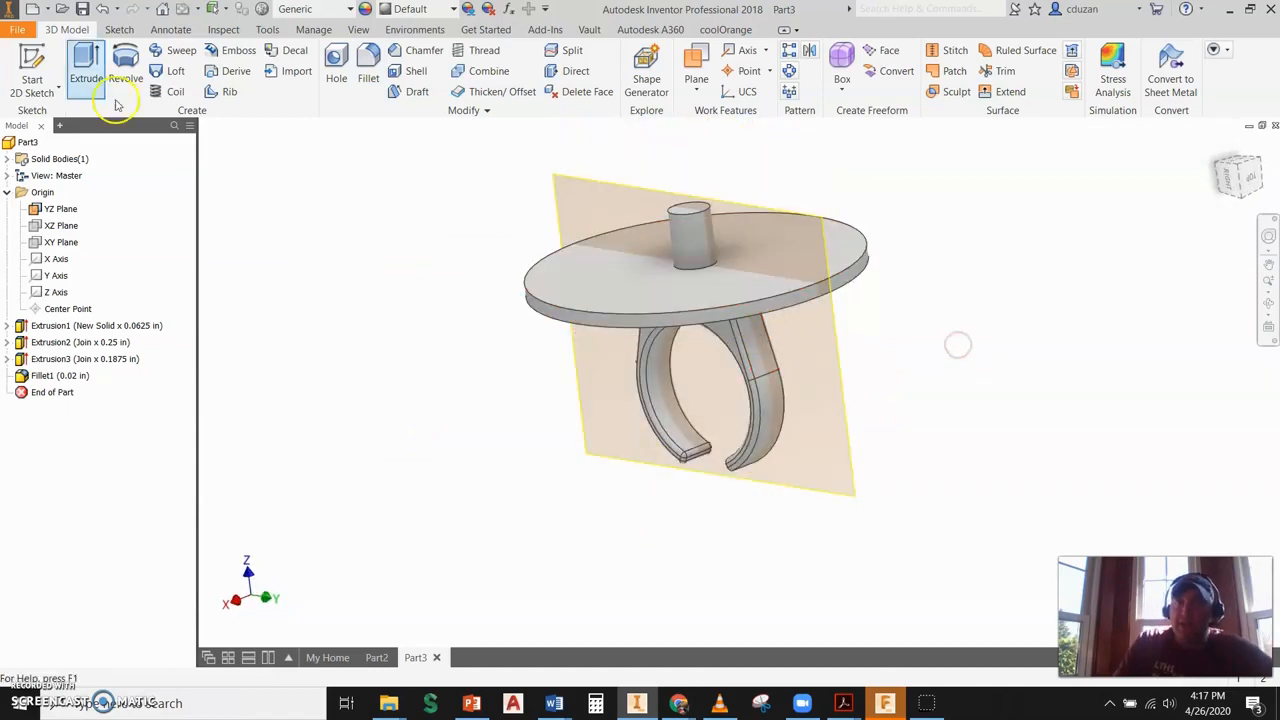
left_click(22, 33)
left_click(55, 206)
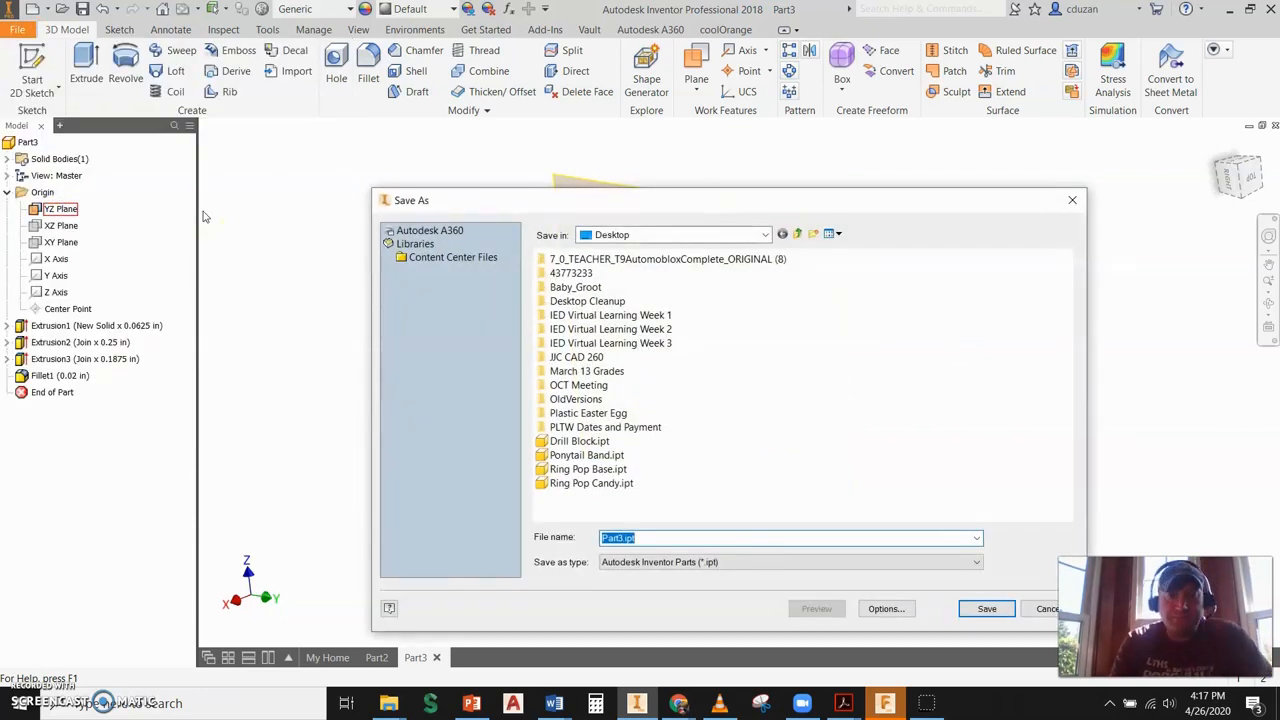
type("Ring Pop Base")
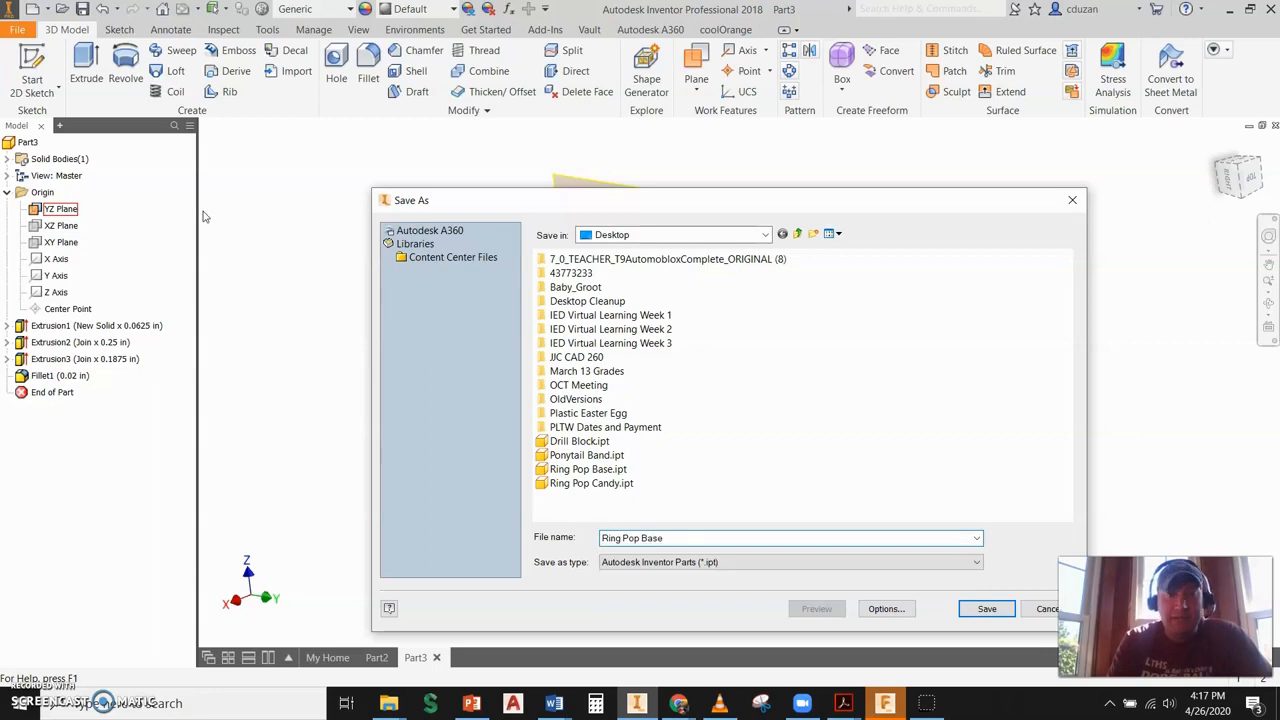
key("Return")
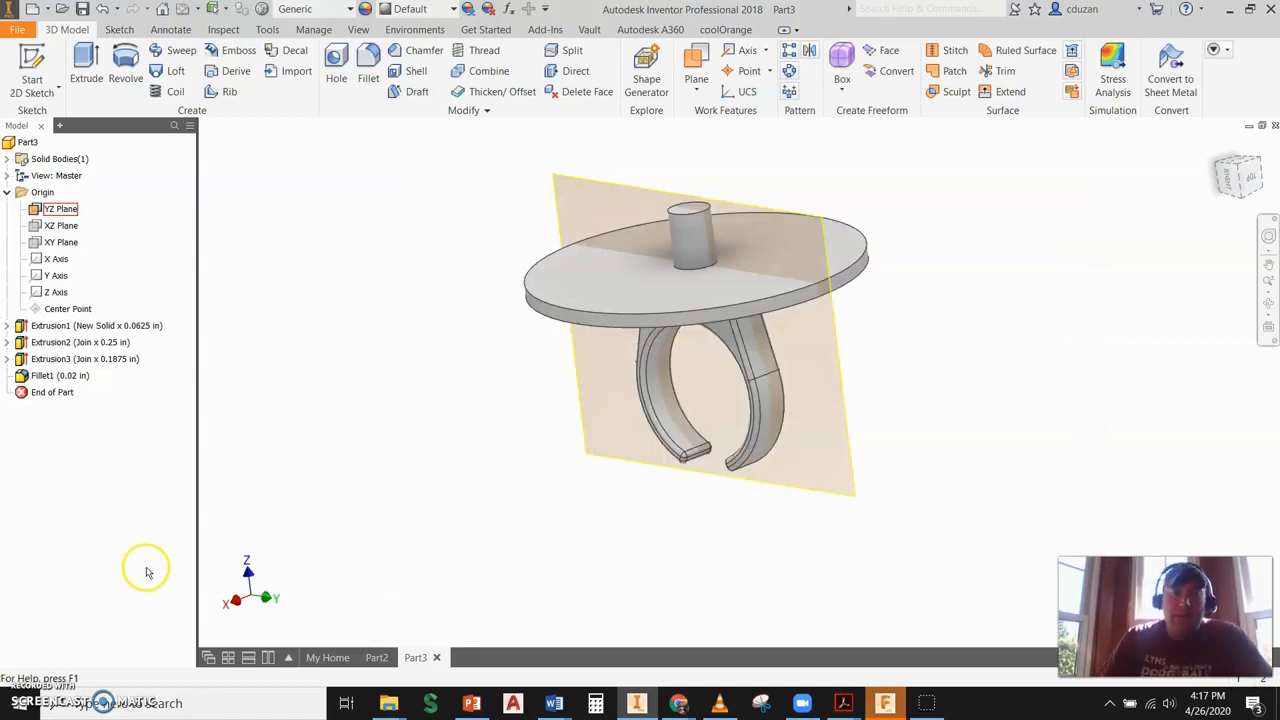
Step: Switch to the candy part and save it to the Desktop as Ring Pop Candy 2
left_click(376, 657)
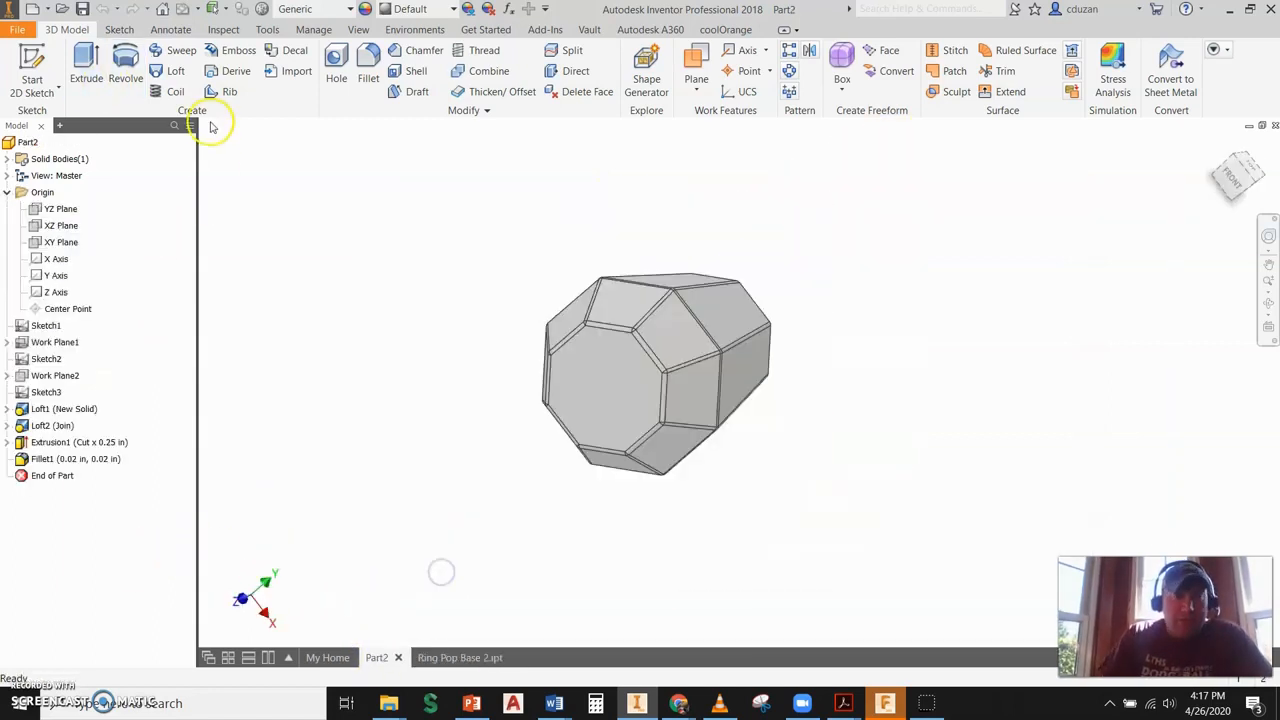
left_click(27, 30)
left_click(60, 204)
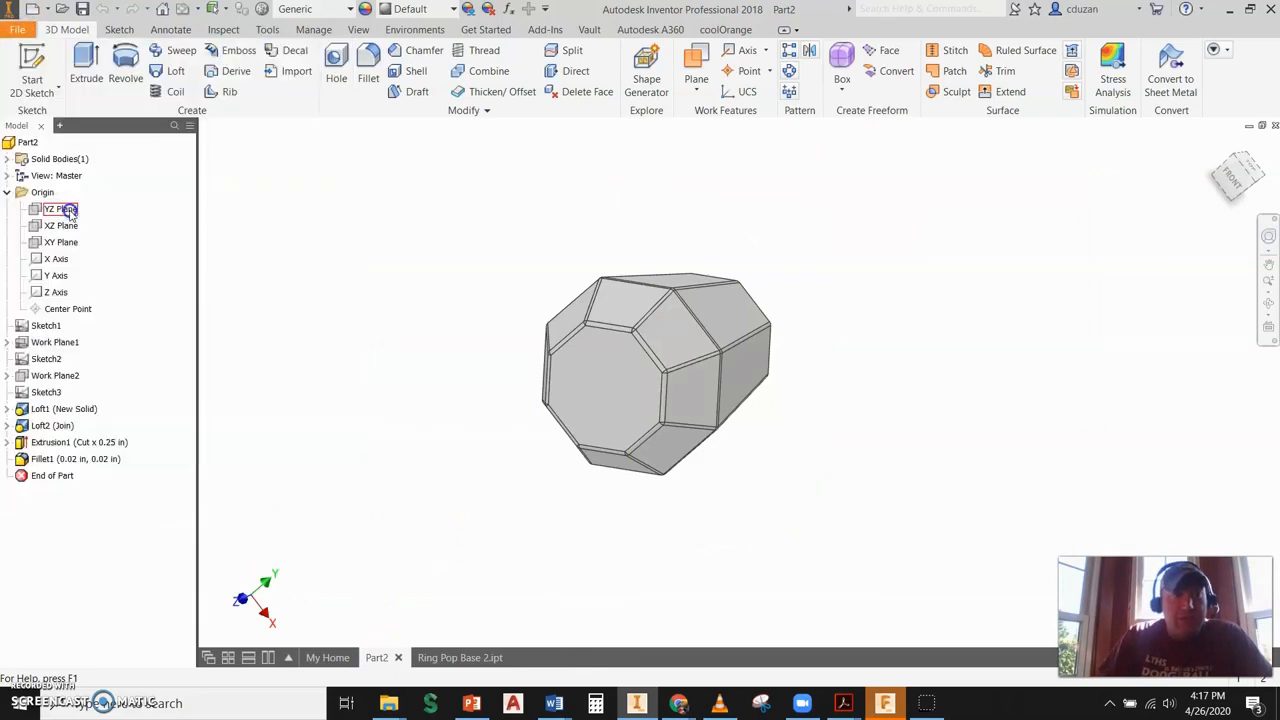
type("Ring Pop ")
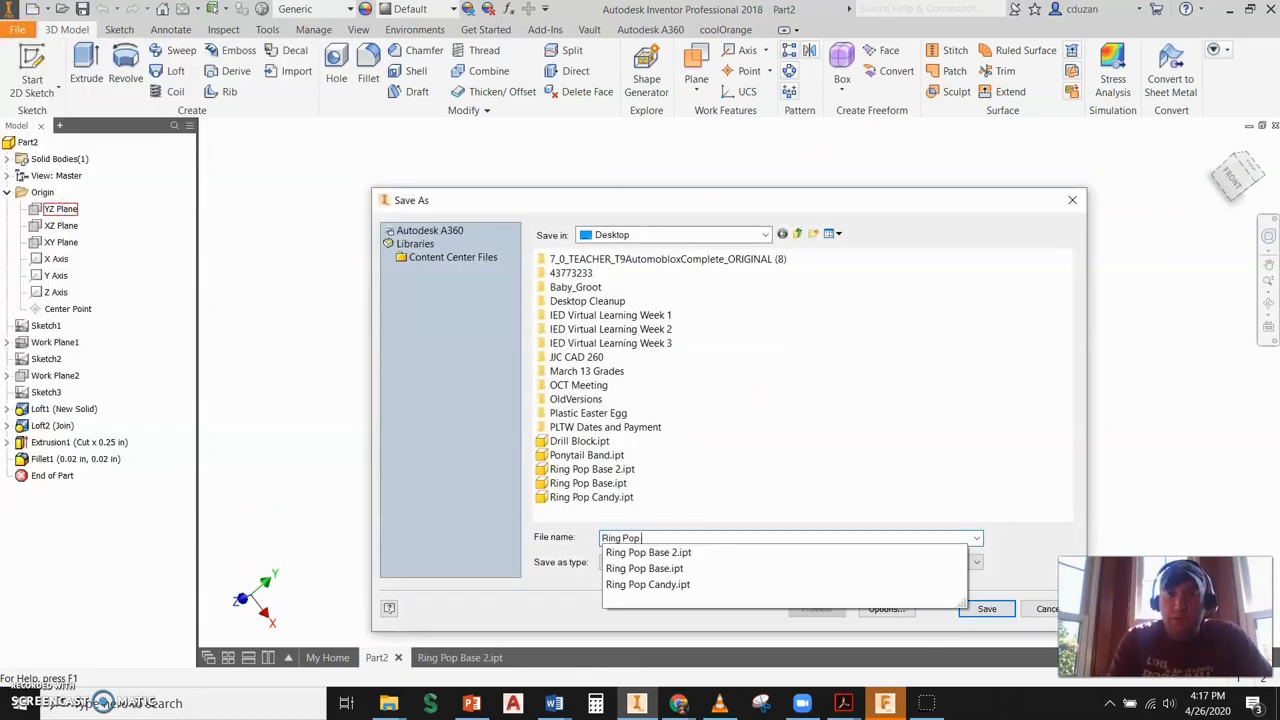
type("Candy 2")
key("Return")
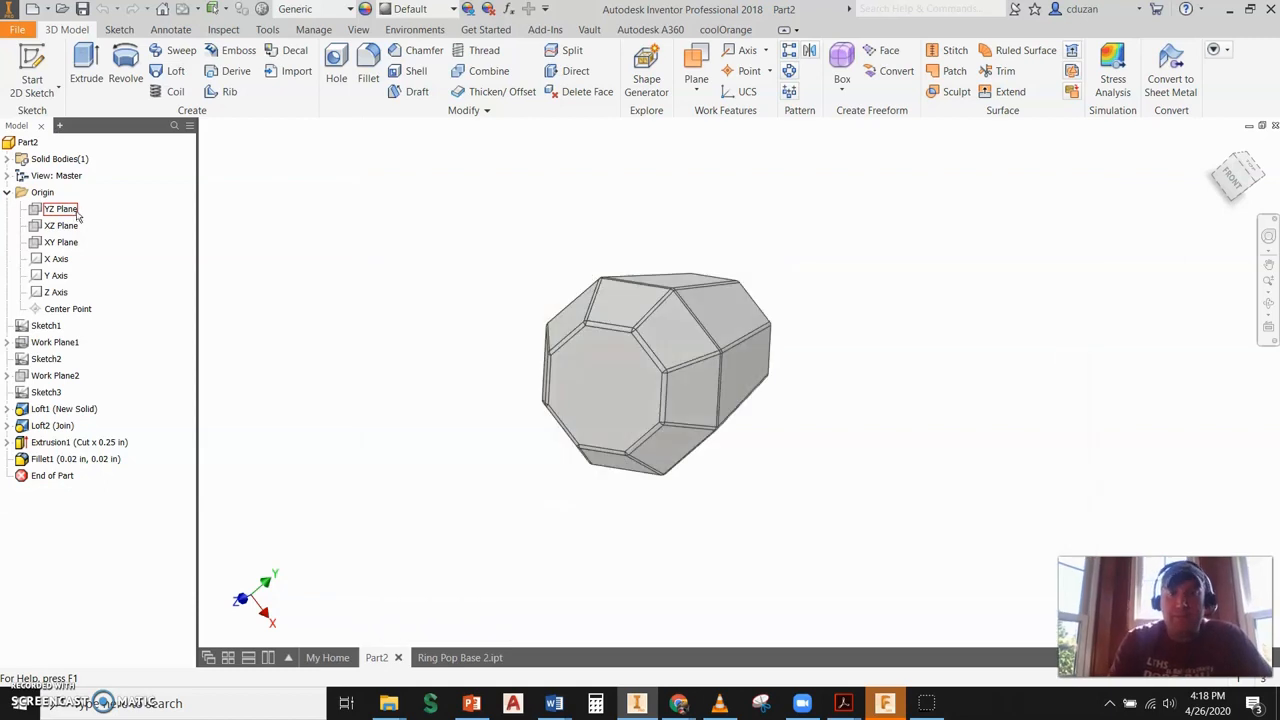
Step: Create a new assembly from the English Standard (in).iam template
left_click(33, 9)
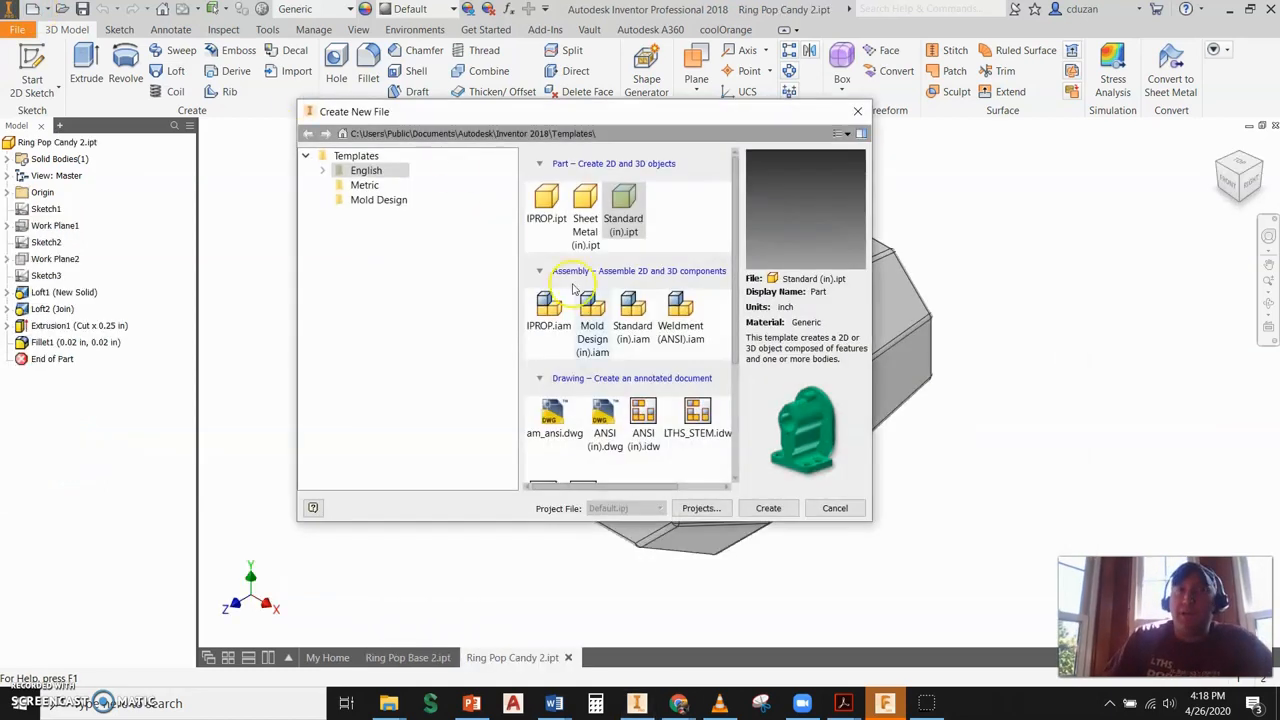
left_click(638, 330)
left_click(767, 508)
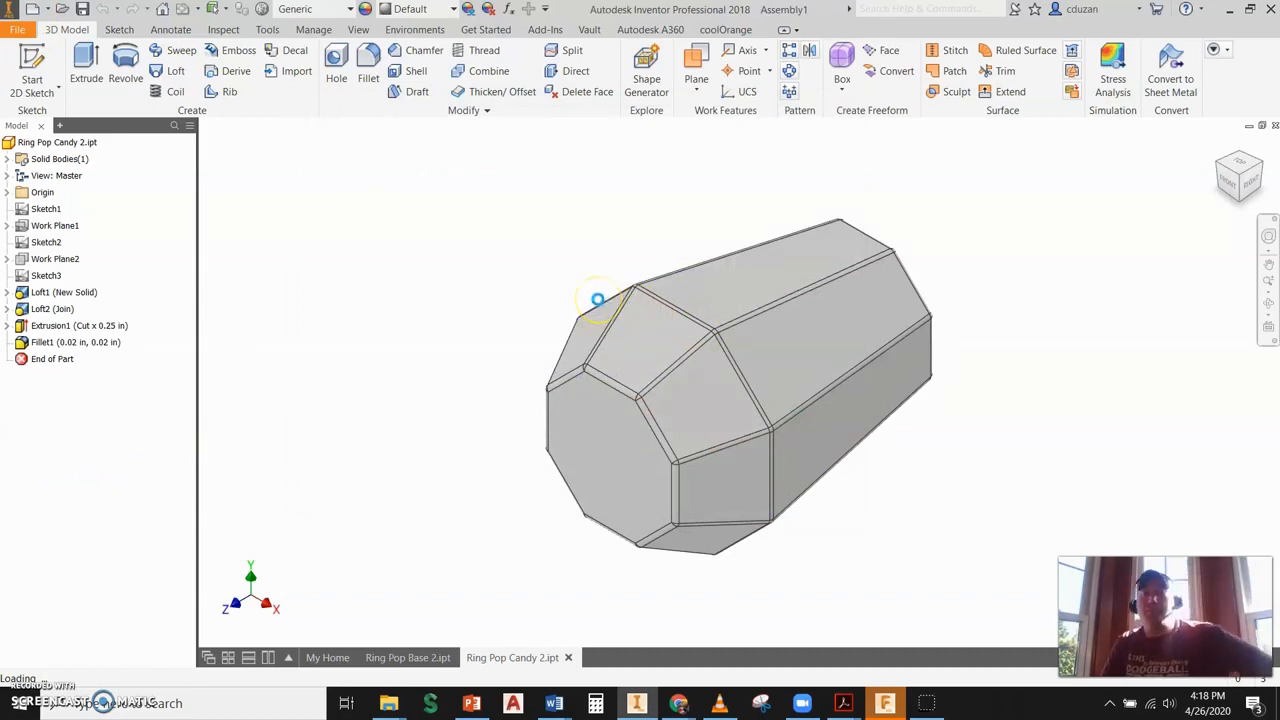
Step: Place one Ring Pop Base 2.ipt in the assembly, grounded at the origin, and check its Grounded setting
left_click(21, 60)
scroll(810, 413, "down", 2)
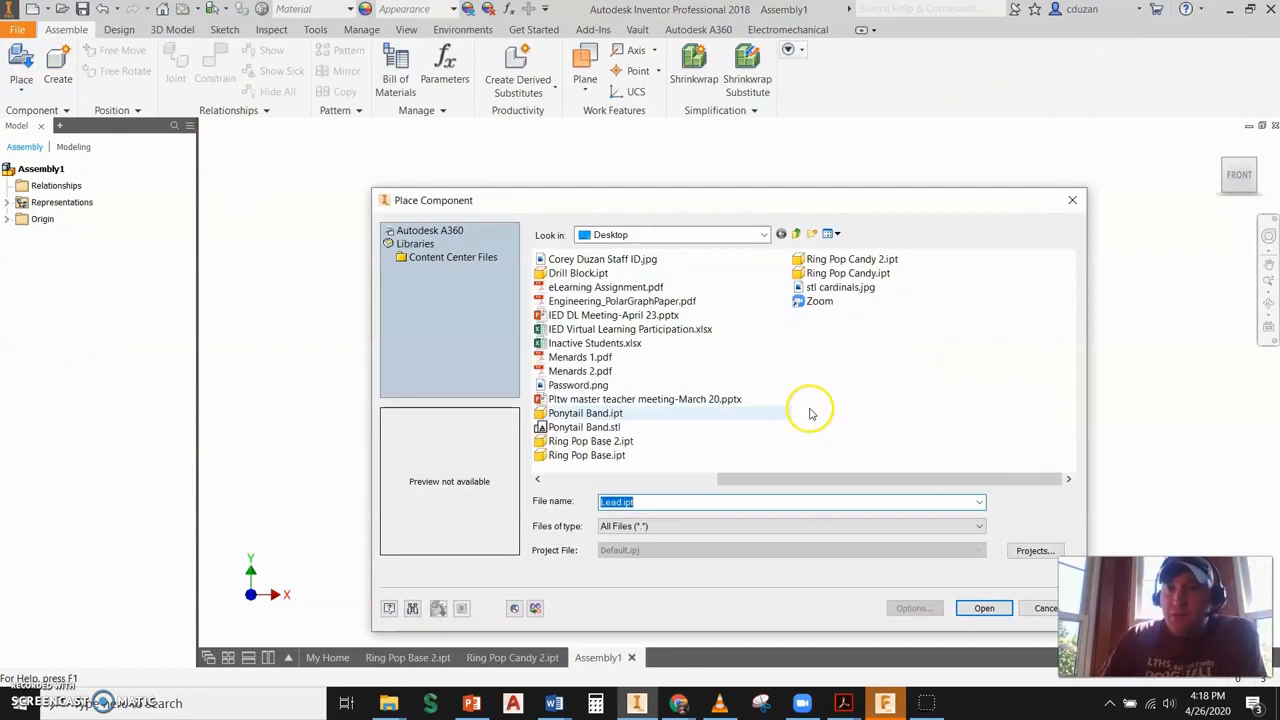
left_click(612, 441)
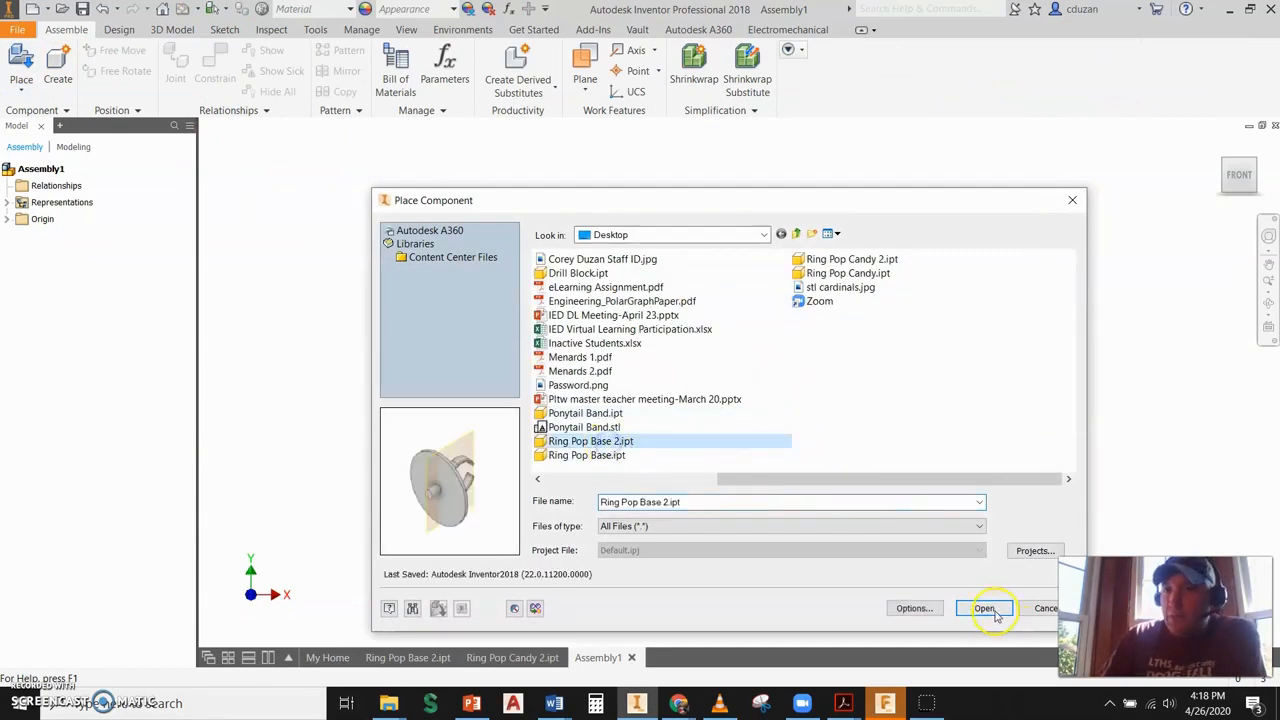
left_click(986, 608)
right_click(993, 287)
left_click(1036, 285)
left_click(737, 366)
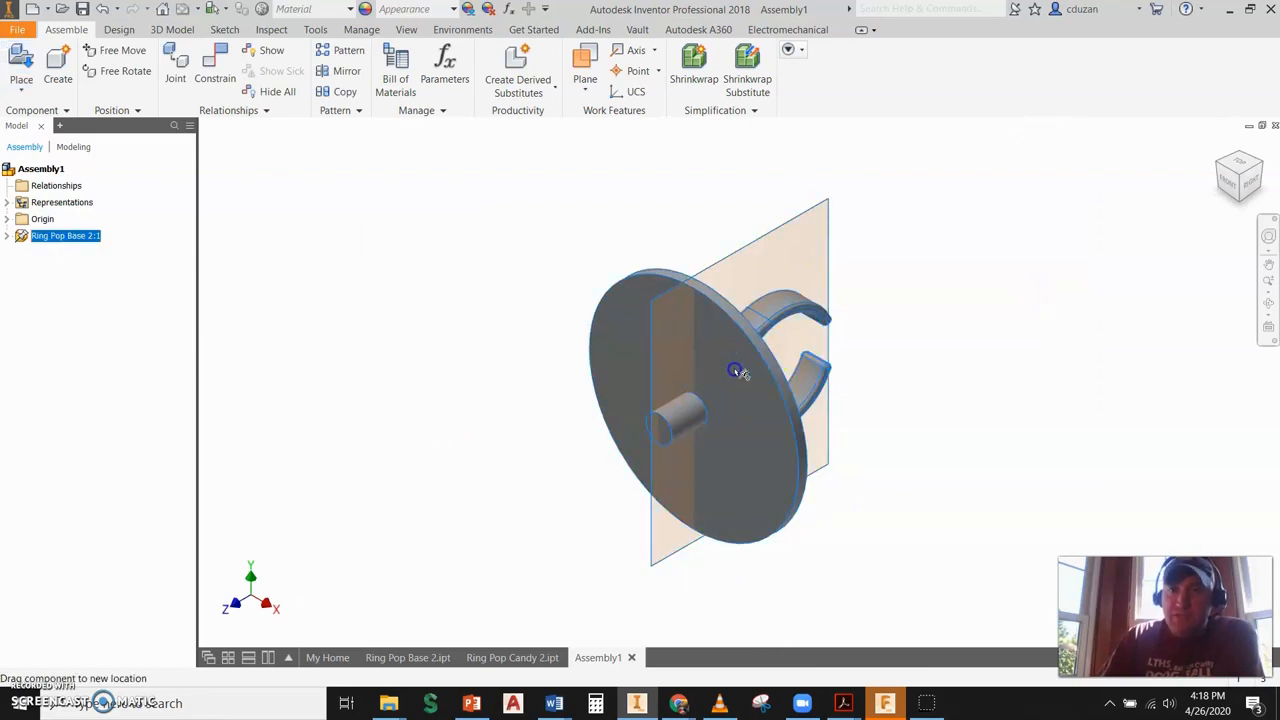
right_click(724, 362)
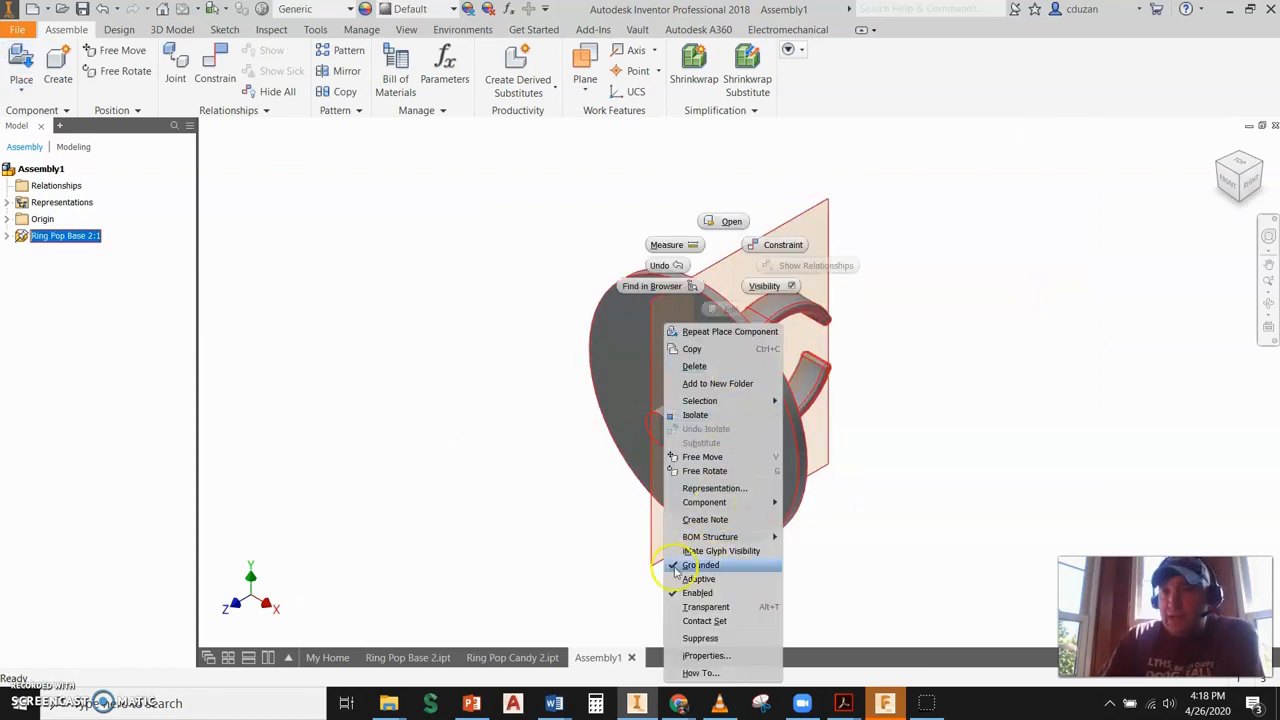
left_click(524, 354)
Step: Place one Ring Pop Candy 2.ipt in the assembly beside the ring base
left_click(21, 70)
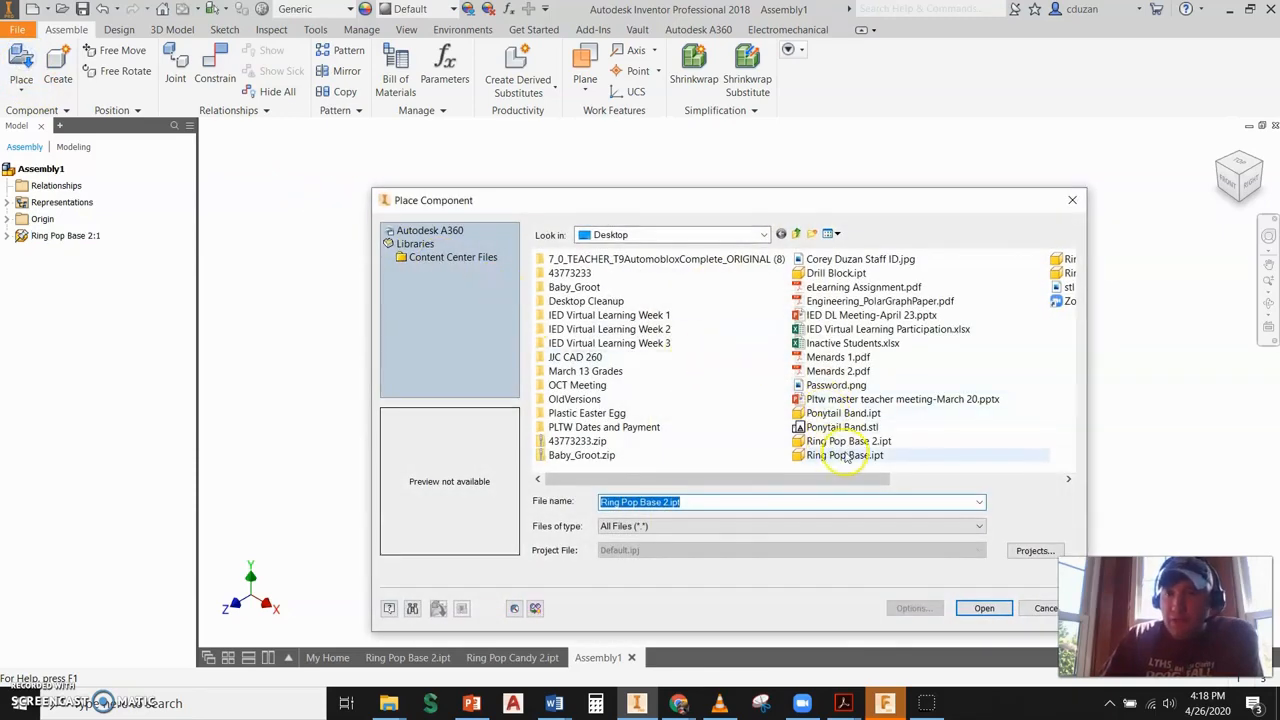
scroll(855, 430, "down", 2)
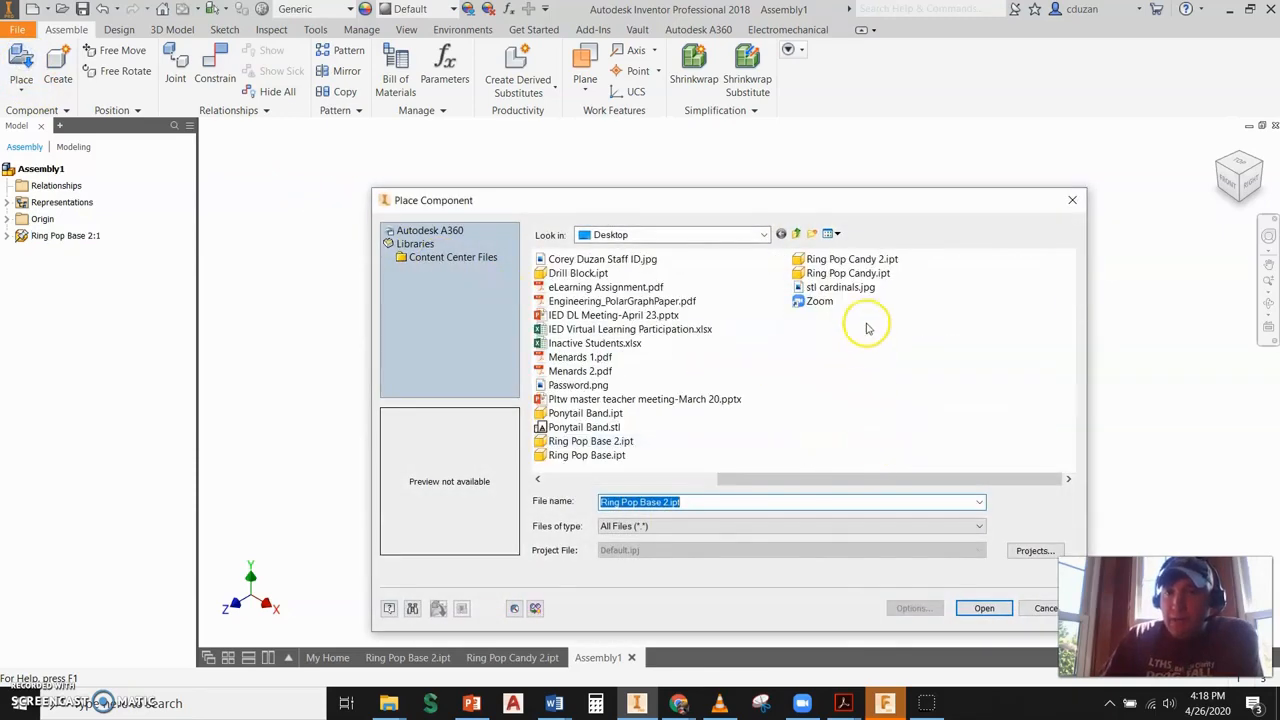
left_click(850, 259)
left_click(978, 610)
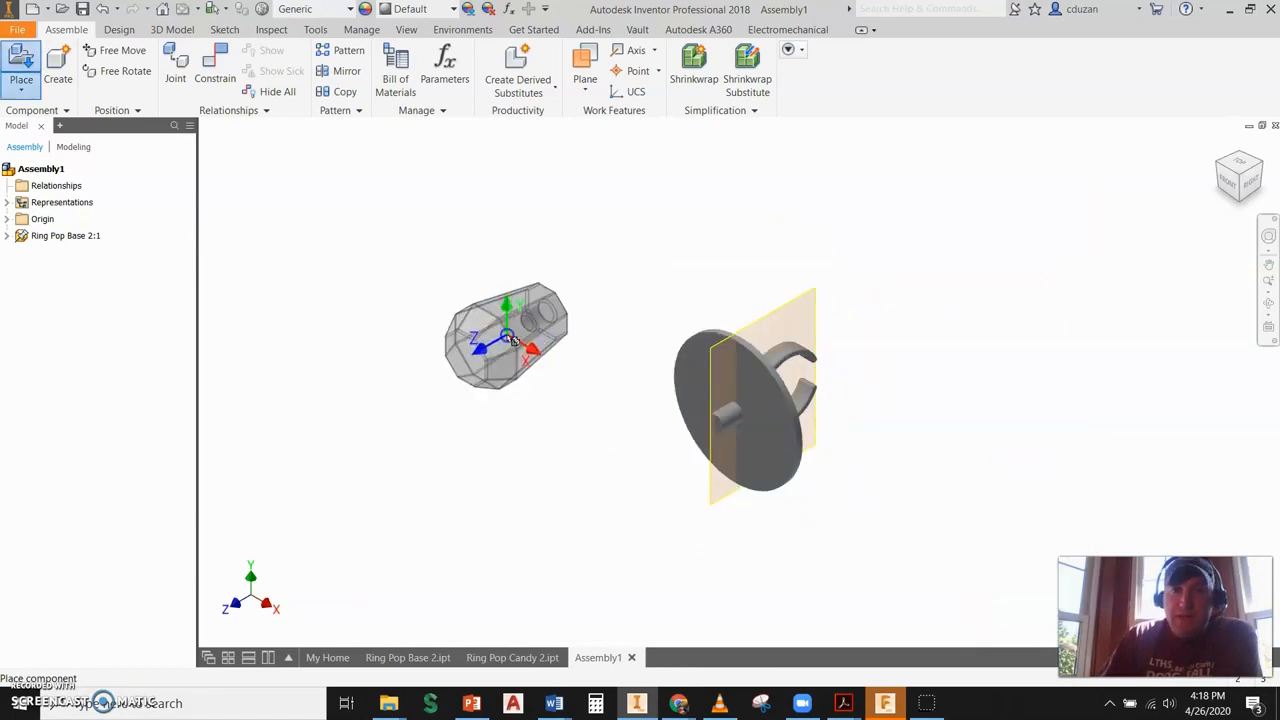
left_click(503, 340)
key("Escape")
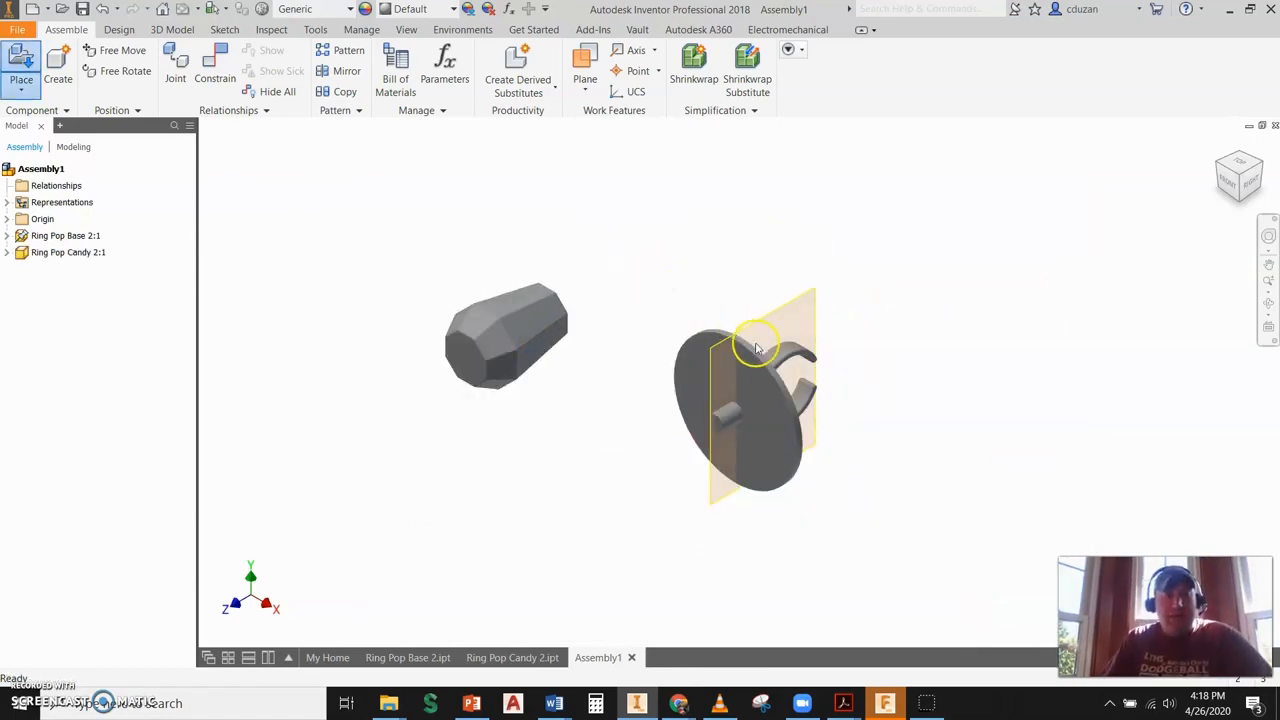
Step: Add an opposed Insert constraint with 0 in offset between the candy's hole edge and the post's circular edge on the disc
middle_click_drag(706, 338, 580, 364, "shift")
left_click(211, 66)
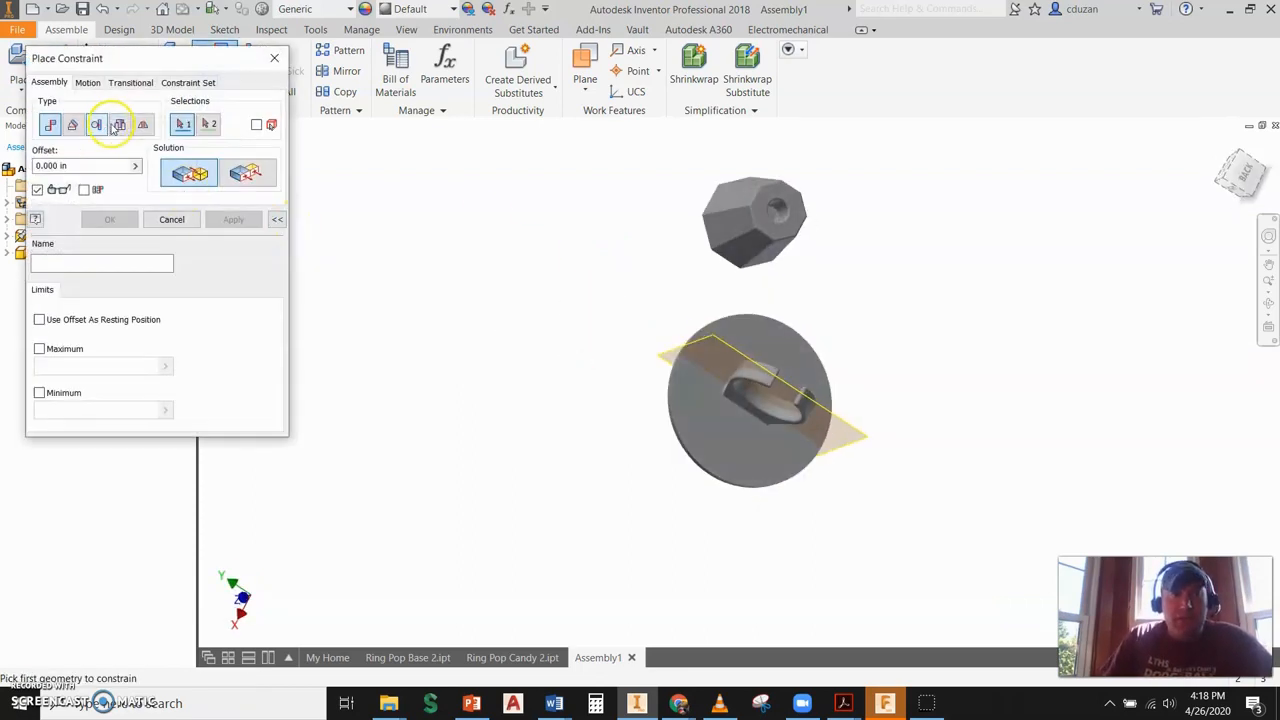
left_click(118, 124)
scroll(770, 195, "up", 5)
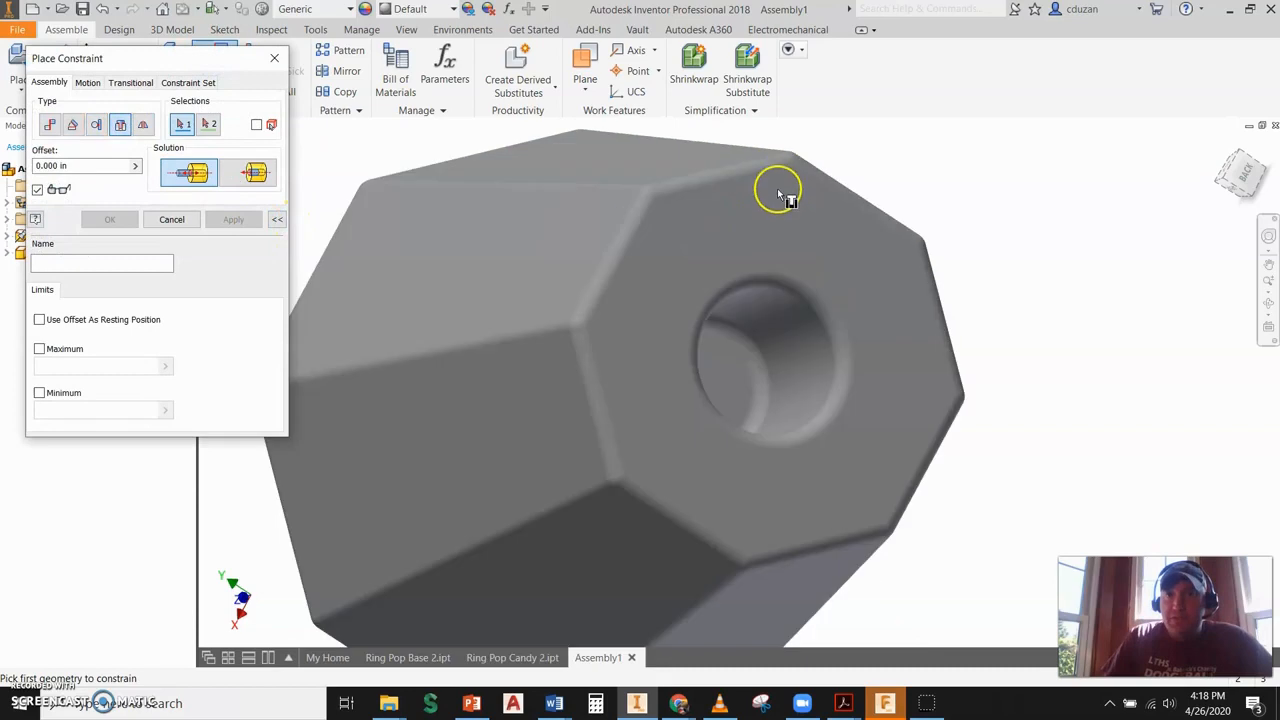
left_click(777, 275)
scroll(615, 206, "down", 5)
middle_click_drag(573, 309, 822, 308, "shift")
scroll(626, 393, "up", 5)
left_click(654, 323)
left_click(233, 219)
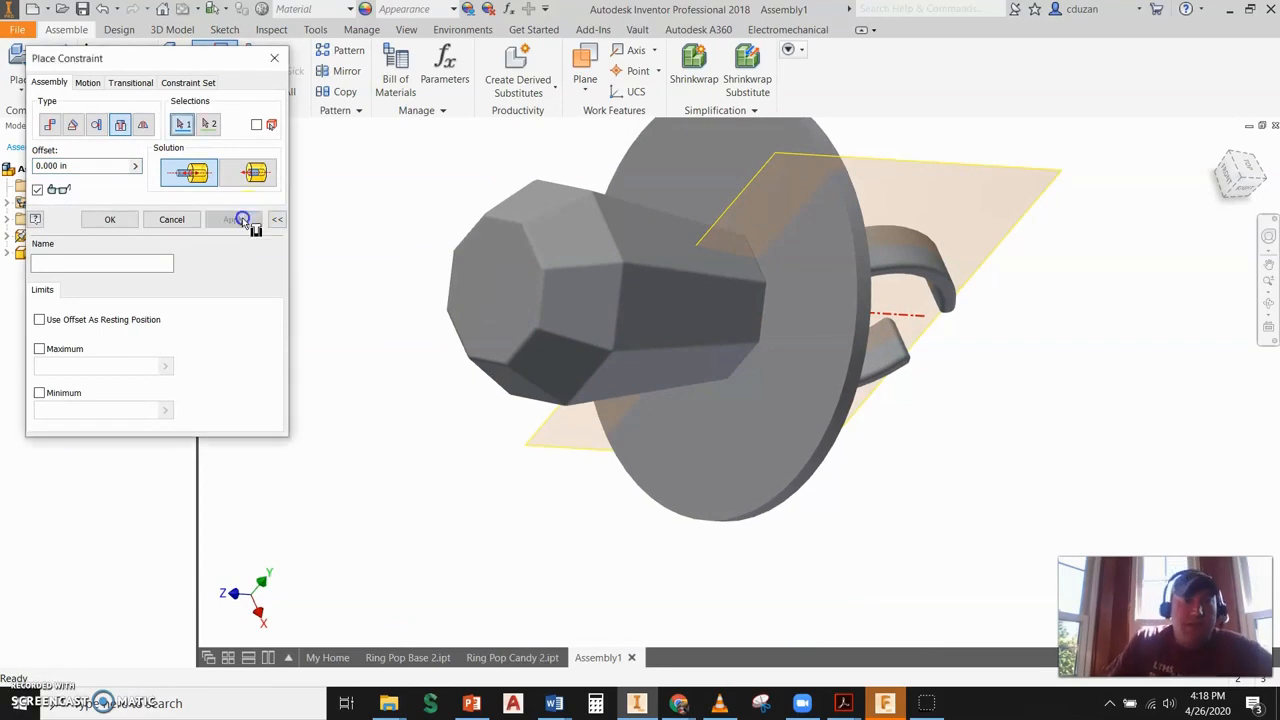
left_click(171, 219)
Step: Open the candy part from the assembly and make its YZ origin plane visible
middle_click_drag(700, 357, 757, 321, "shift")
double_click(663, 226)
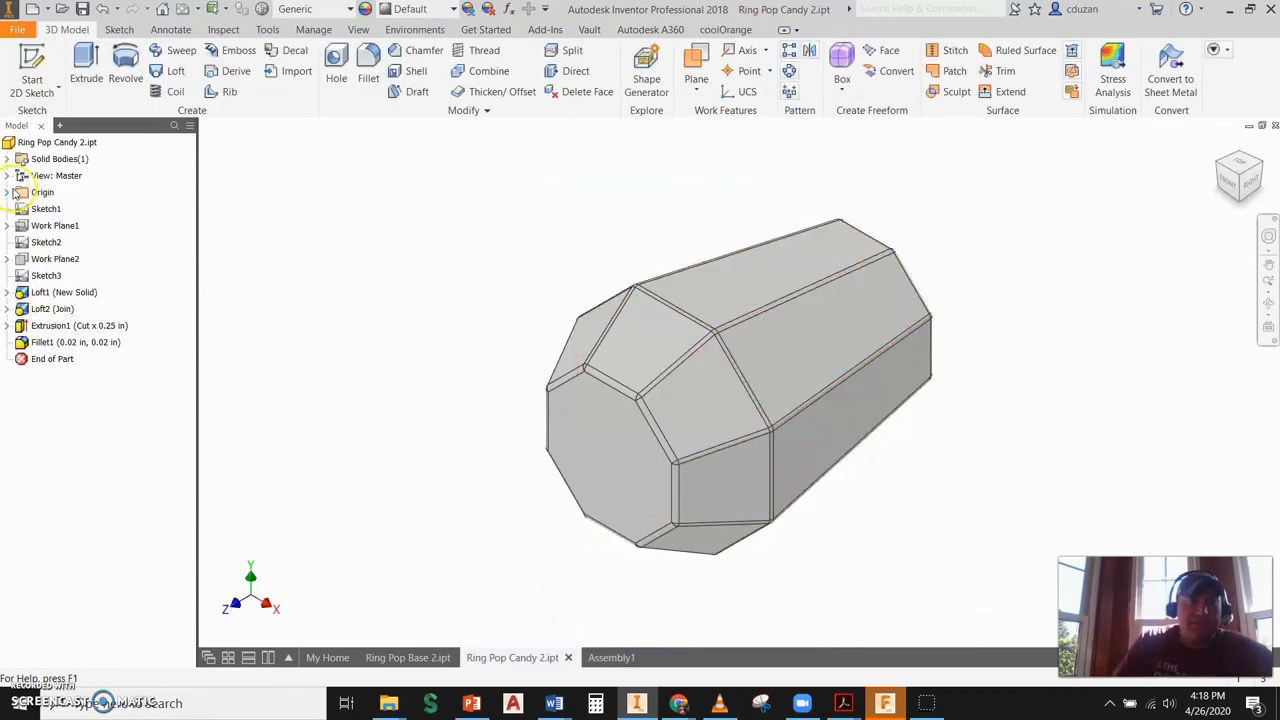
left_click(8, 193)
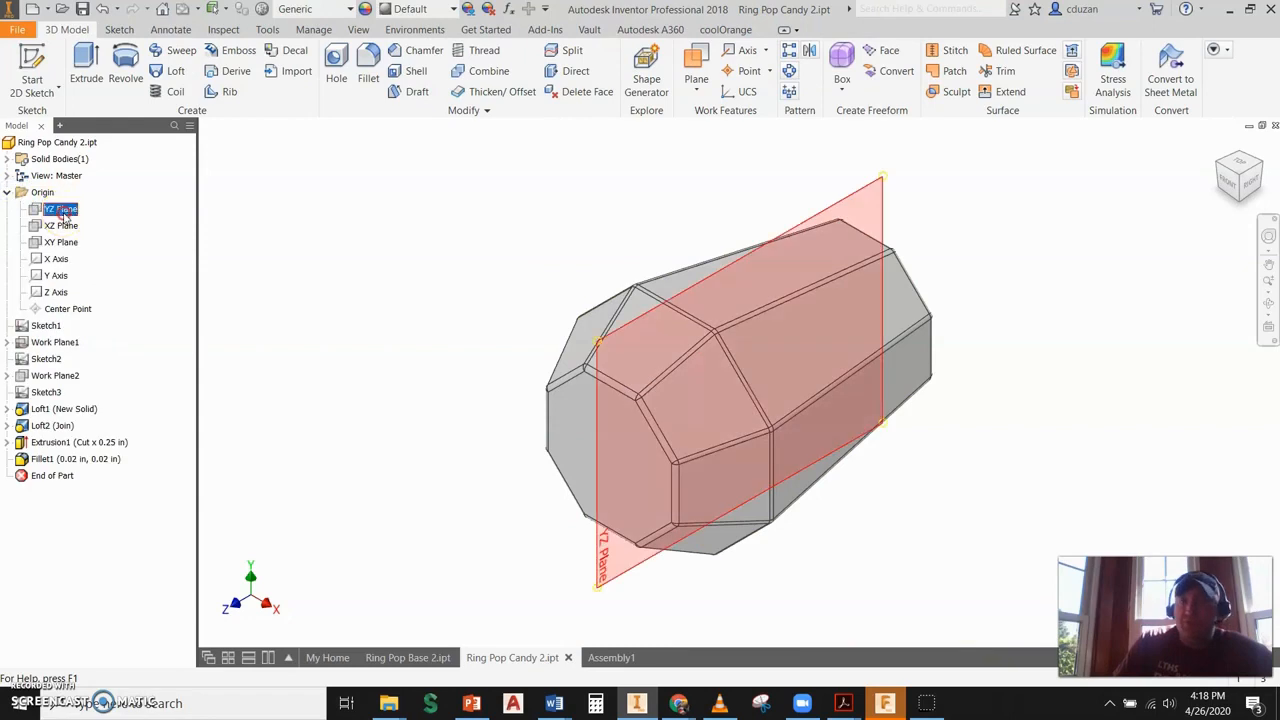
right_click(62, 212)
left_click(84, 299)
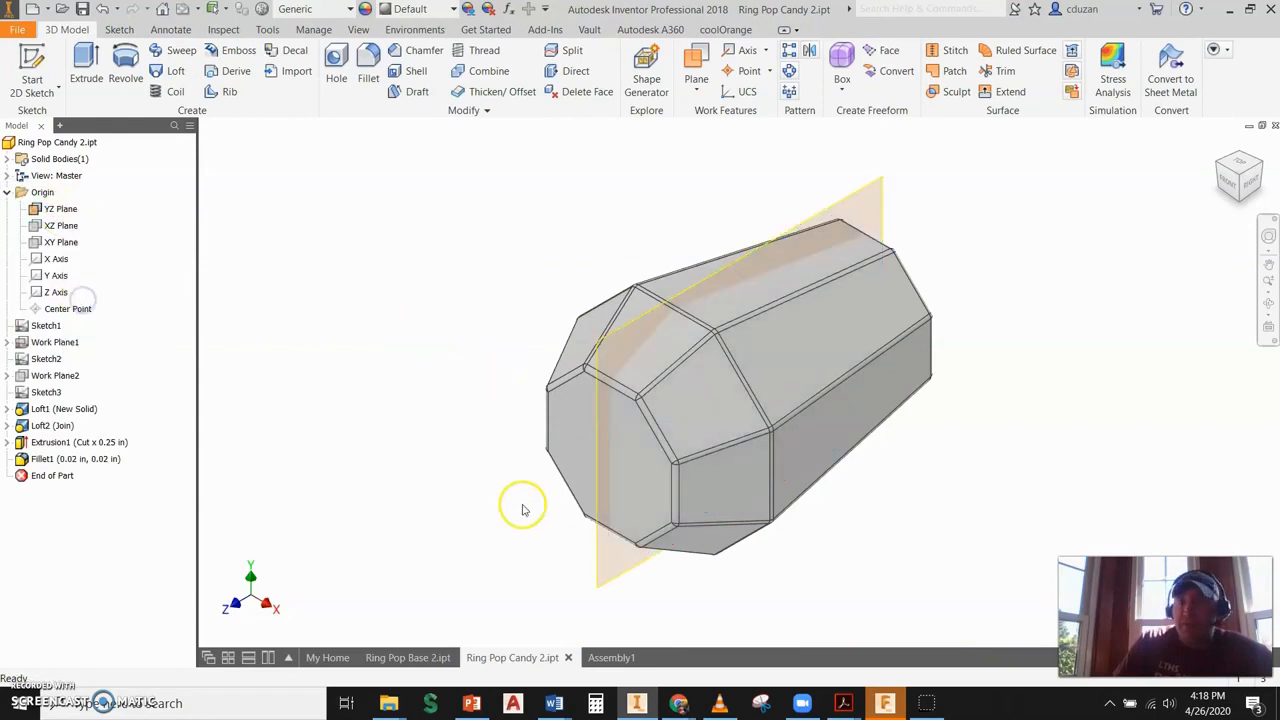
Step: Return to the assembly and constrain the candy's YZ plane flush with the ring base's YZ plane at 0 in offset
left_click(611, 657)
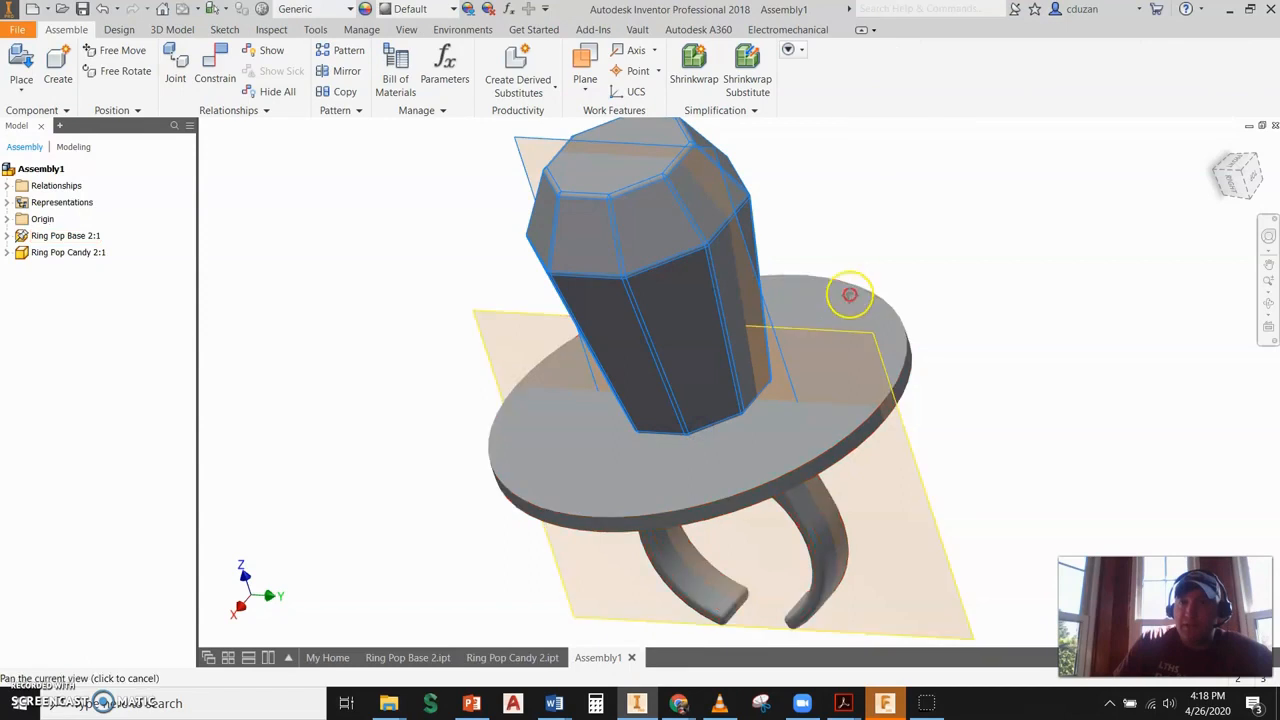
middle_click_drag(850, 295, 813, 318)
left_click(924, 220)
key("c")
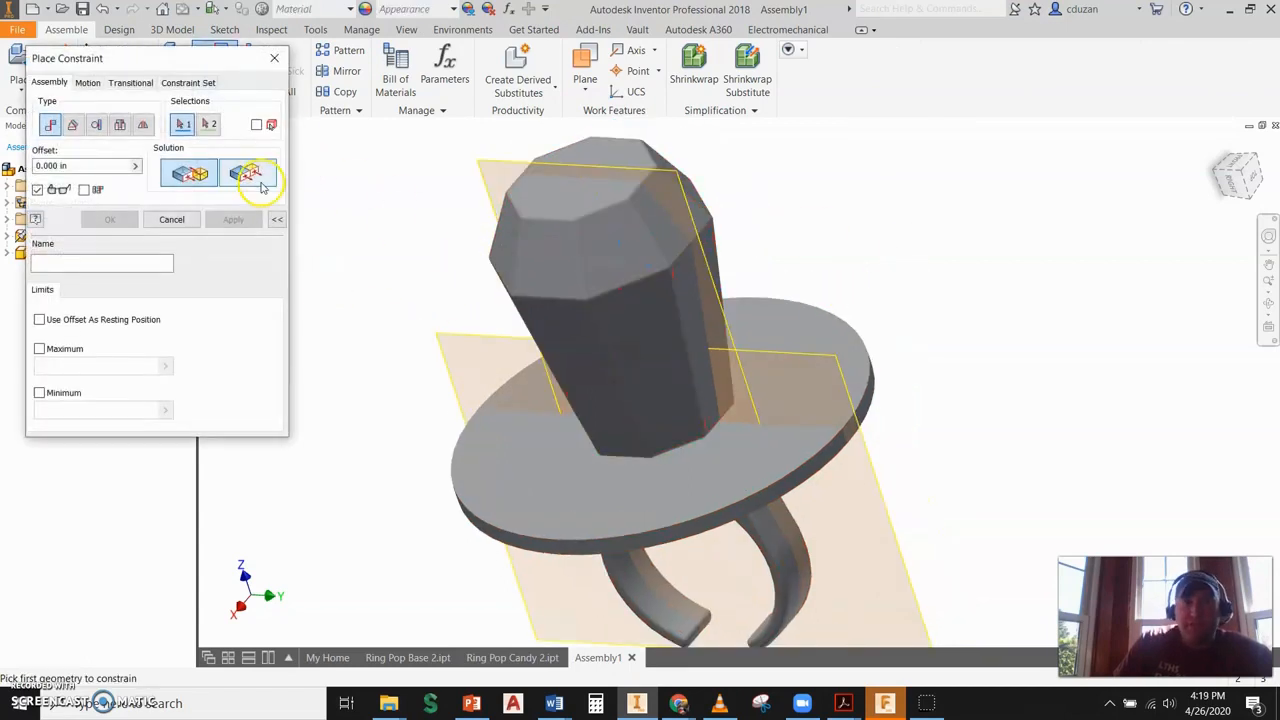
left_click(253, 178)
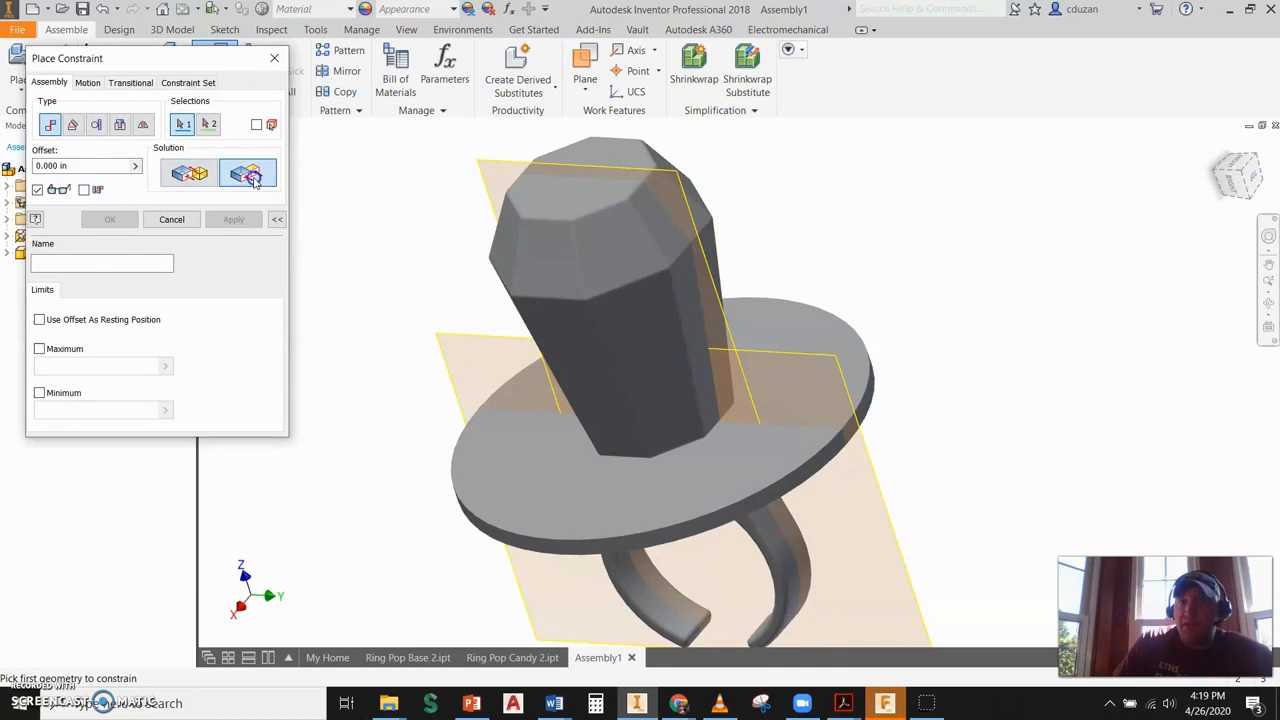
left_click(678, 177)
left_click(820, 358)
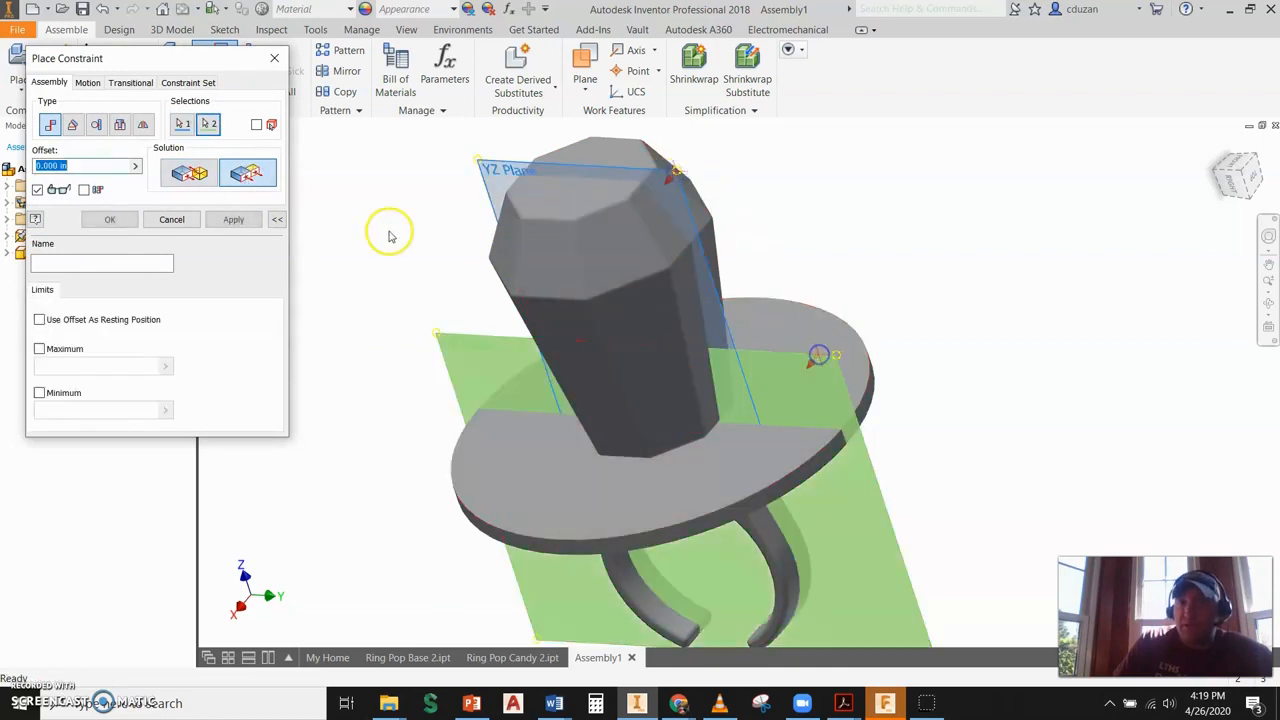
left_click(246, 220)
left_click(169, 220)
Step: Hide all work features in the assembly so the planes no longer show
scroll(586, 223, "up", 5)
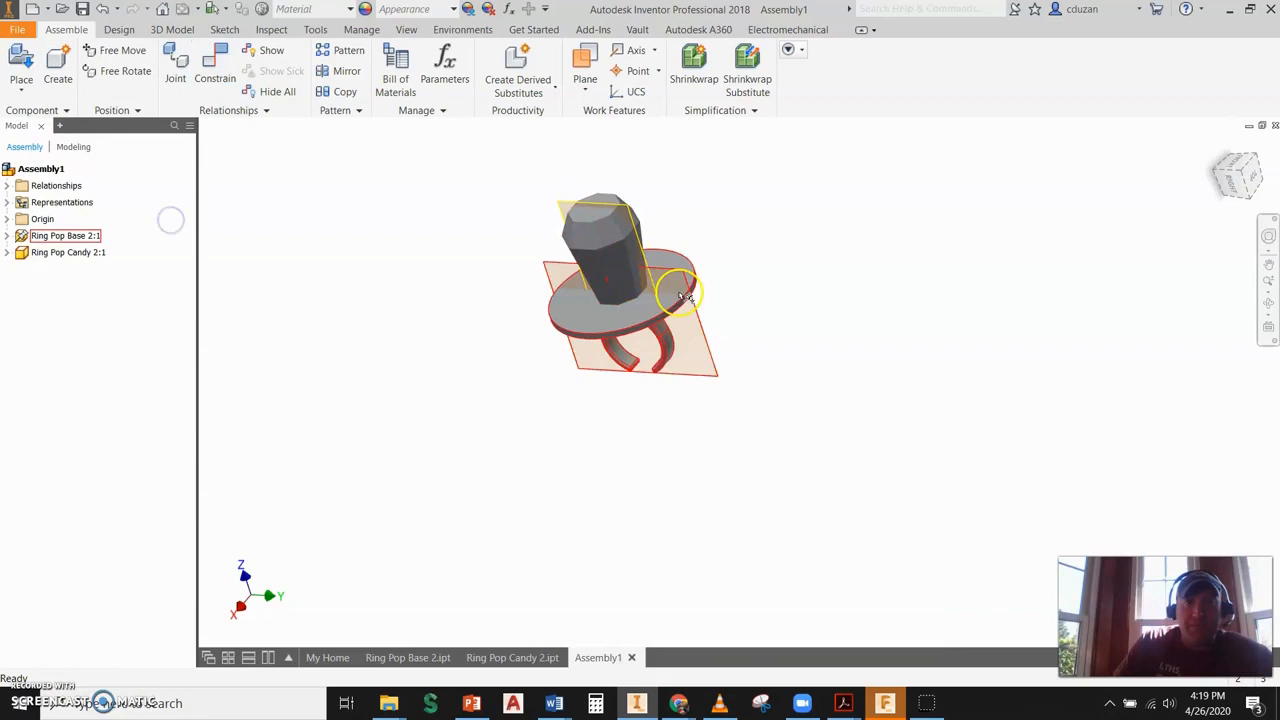
scroll(674, 291, "down", 3)
middle_click_drag(501, 270, 486, 310)
left_click(406, 29)
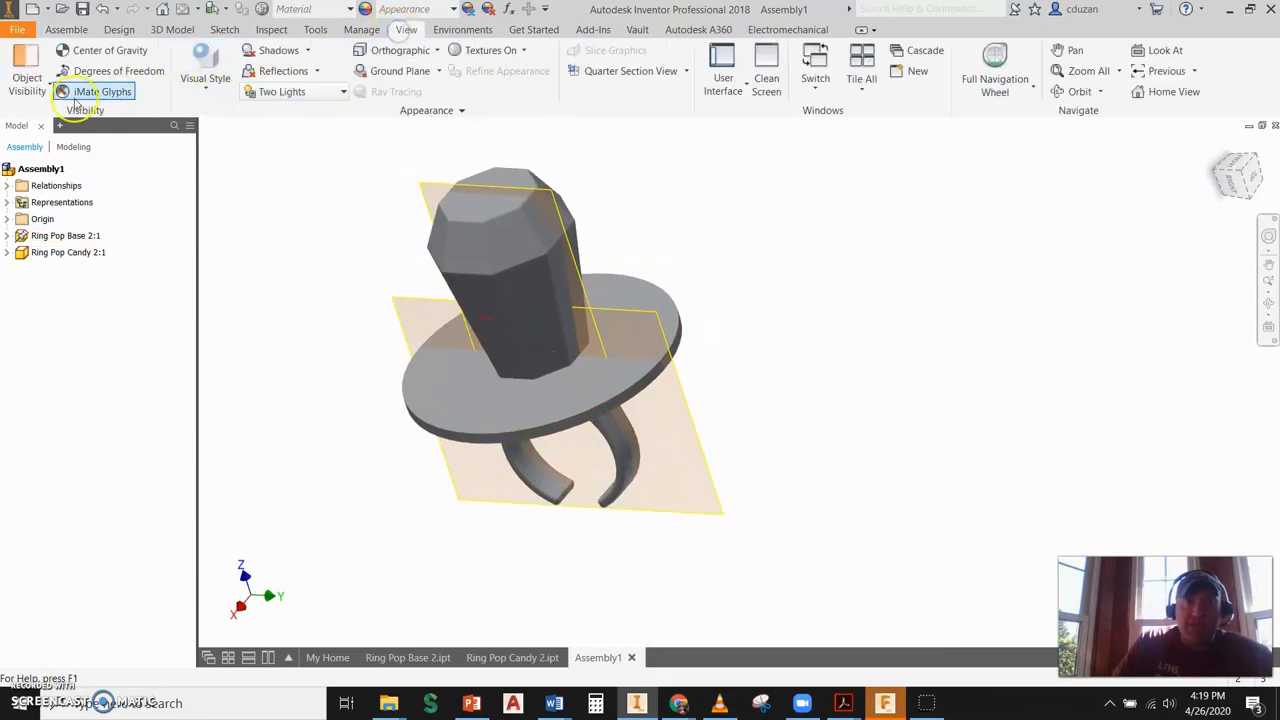
left_click(27, 84)
left_click(45, 111)
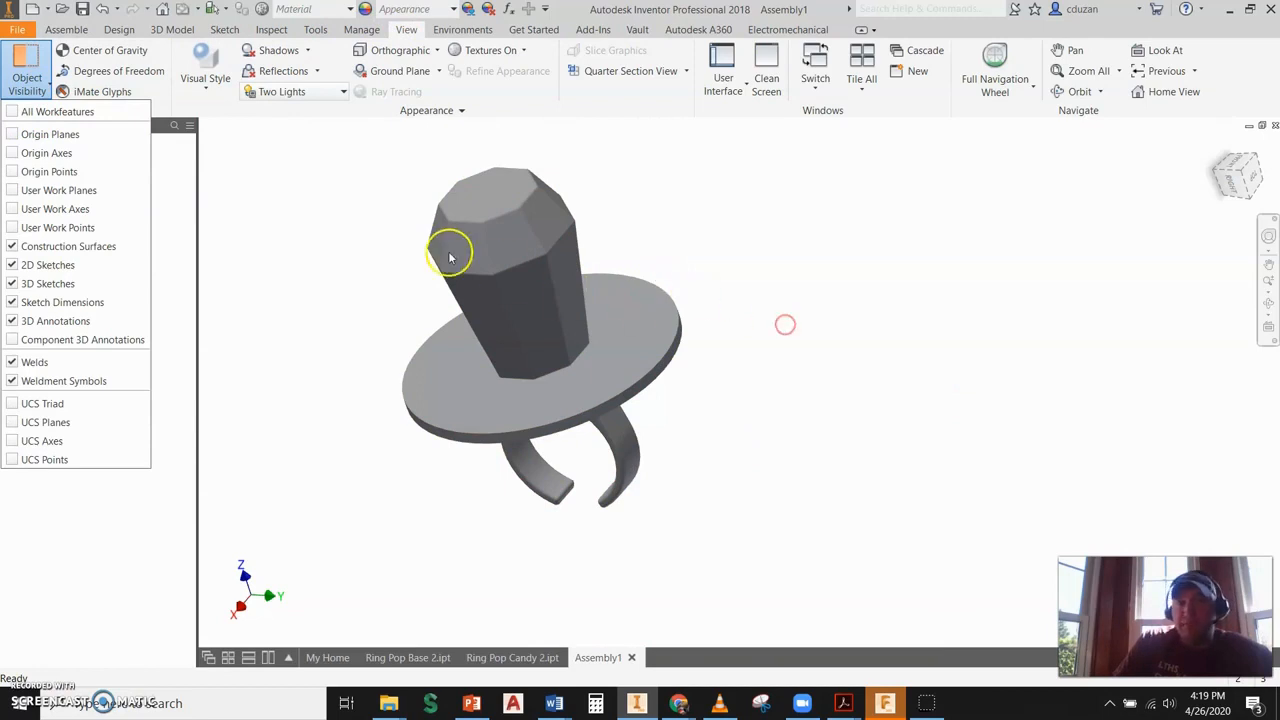
middle_click_drag(838, 281, 1096, 343)
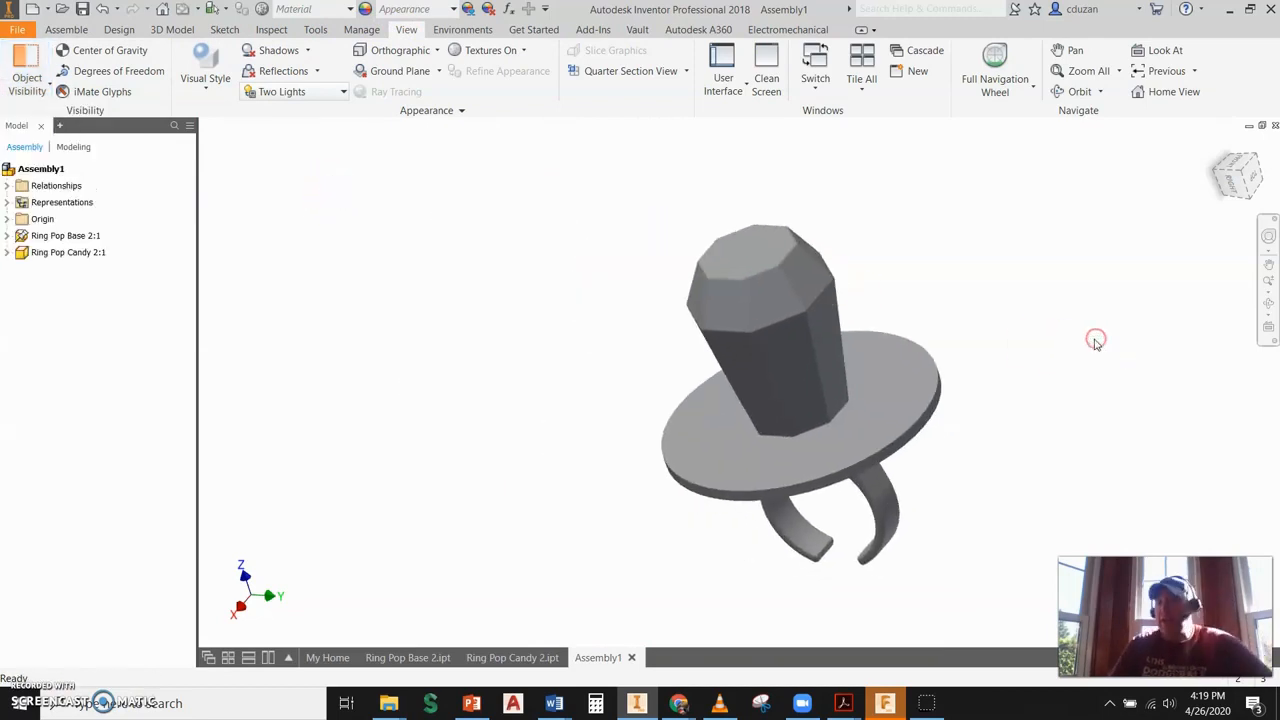